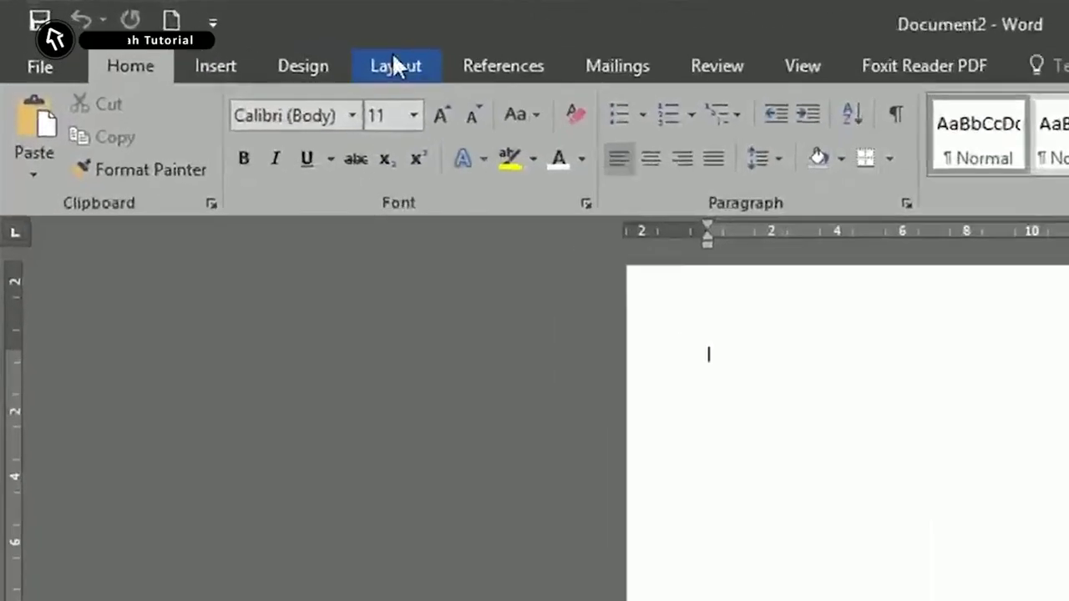
# Step: Set the paper size to A4 in landscape orientation
pyautogui.click(394, 63)
pyautogui.click(190, 144)
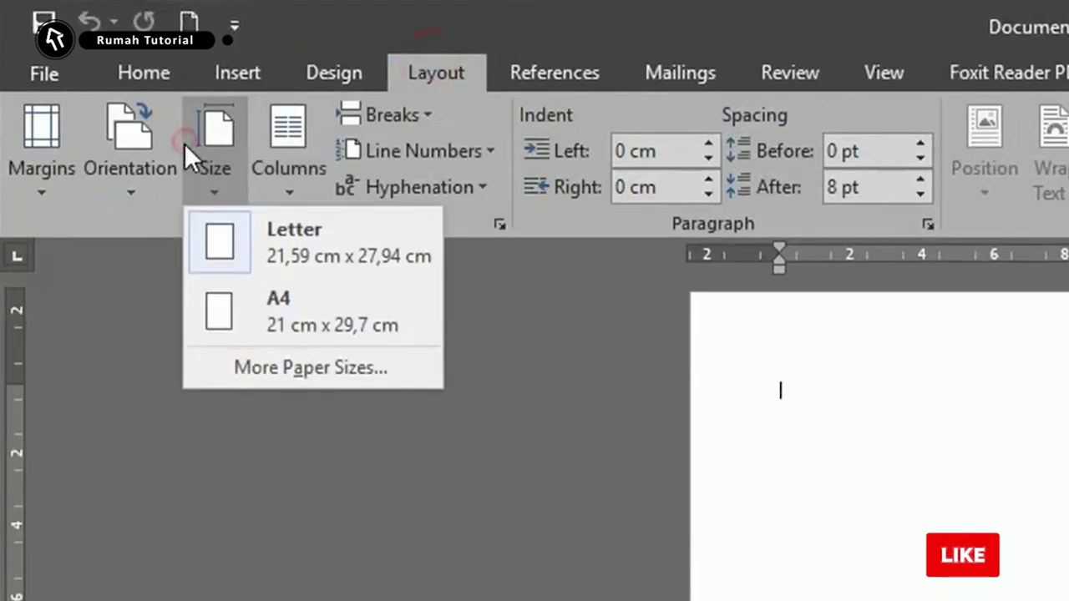
pyautogui.click(236, 334)
pyautogui.click(148, 168)
pyautogui.click(215, 296)
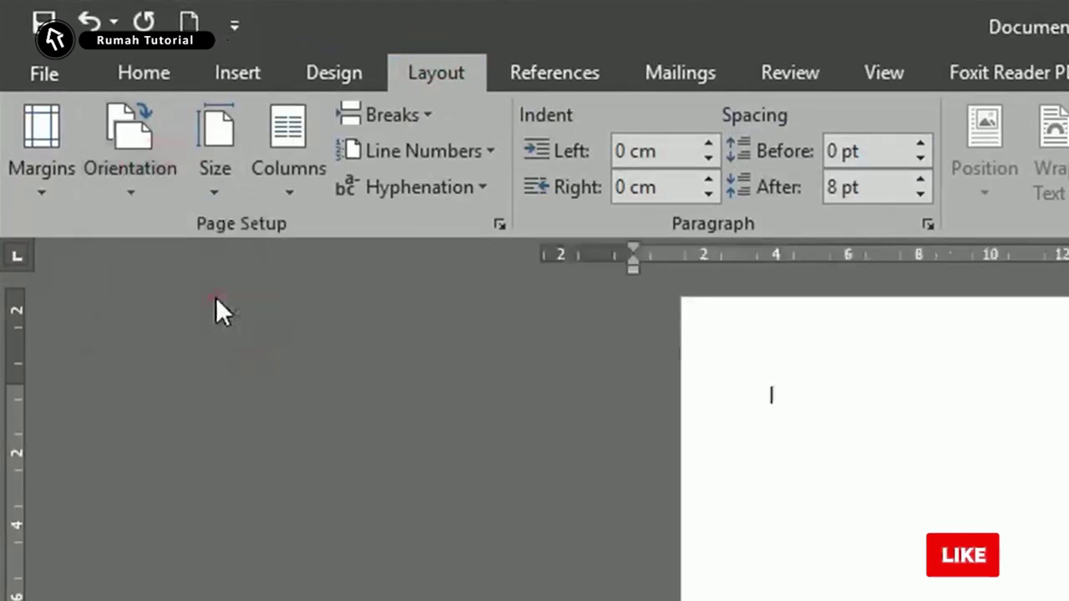
# Step: Apply Narrow page margins and bring up the Insert Shapes gallery
pyautogui.click(31, 146)
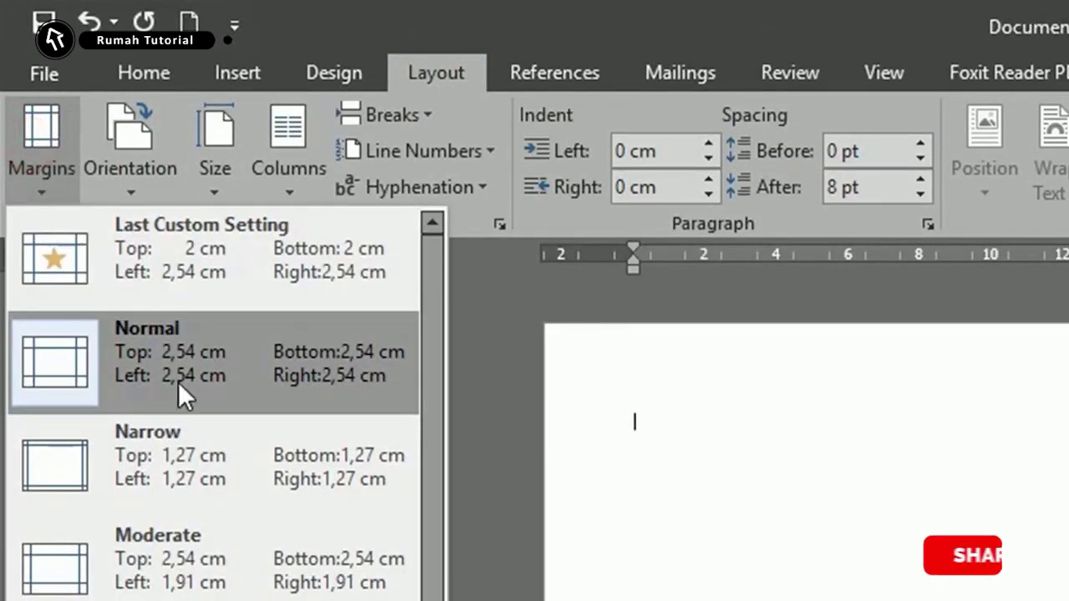
pyautogui.click(208, 468)
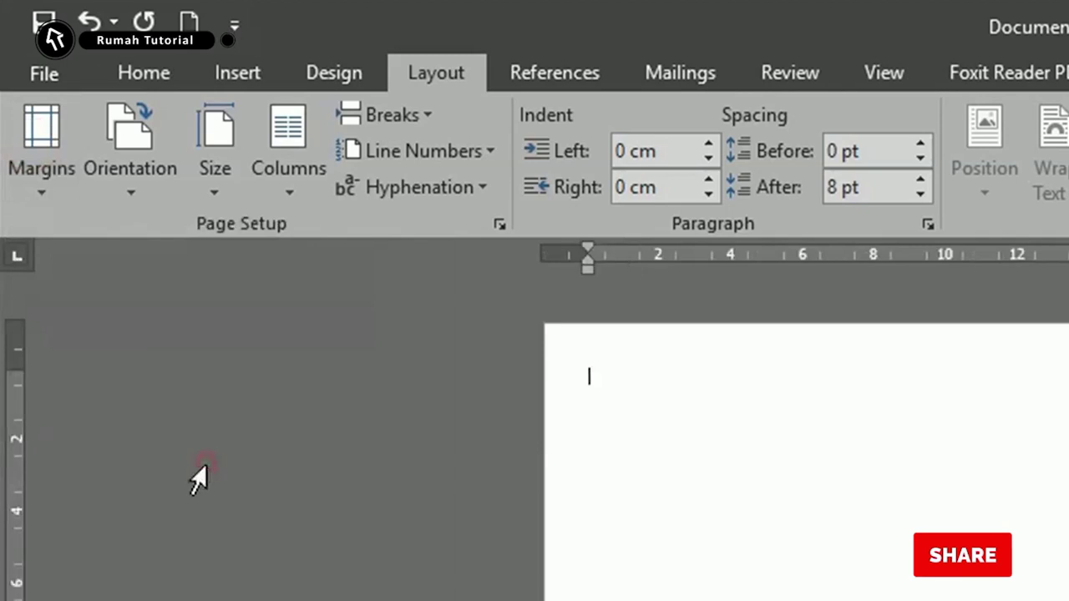
pyautogui.click(236, 72)
pyautogui.click(430, 134)
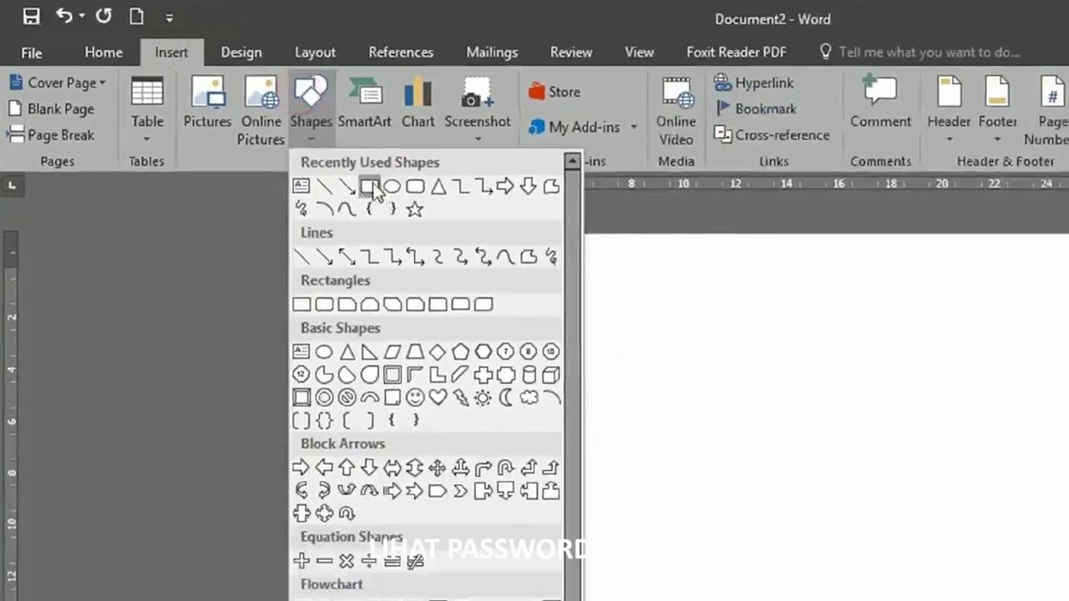
# Step: Draw a rectangle sized 21 cm by 29,7 cm and align it over the whole page
pyautogui.click(368, 181)
pyautogui.moveTo(295, 184); pyautogui.dragTo(792, 525)
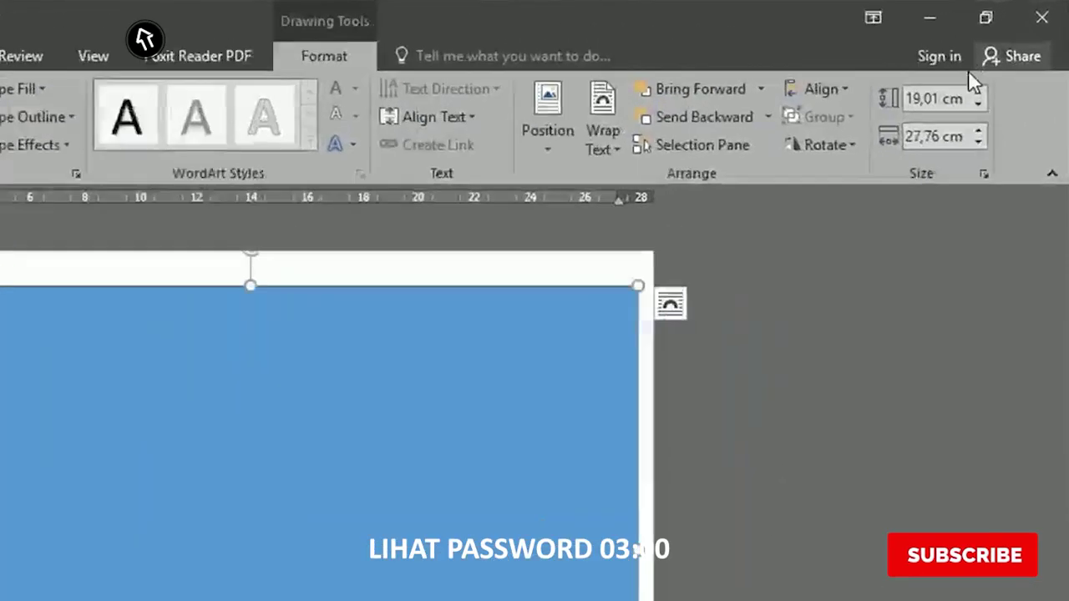
pyautogui.click(1001, 64)
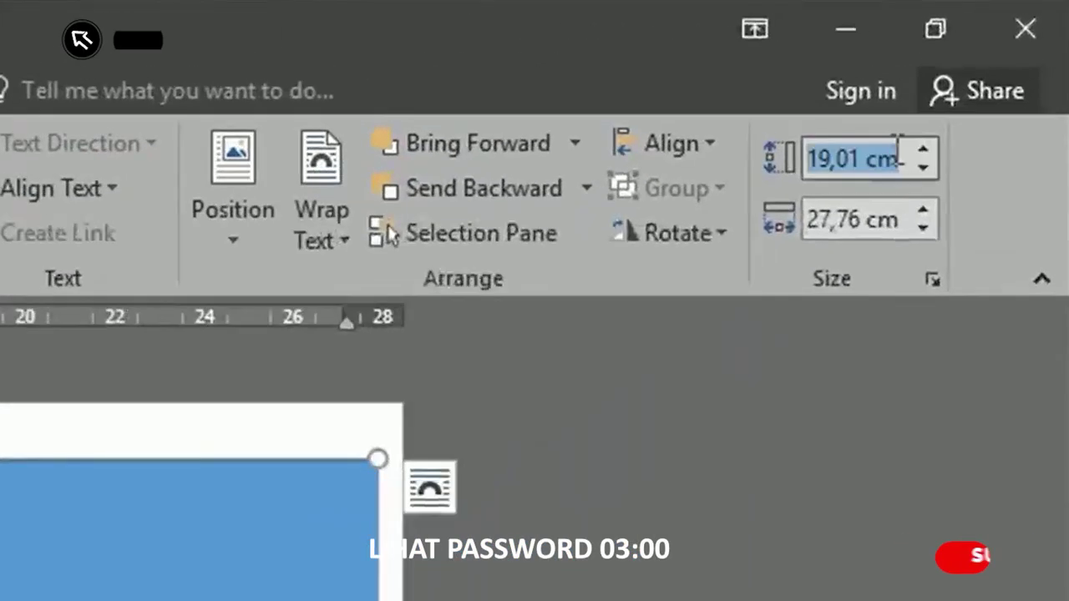
pyautogui.write('21')
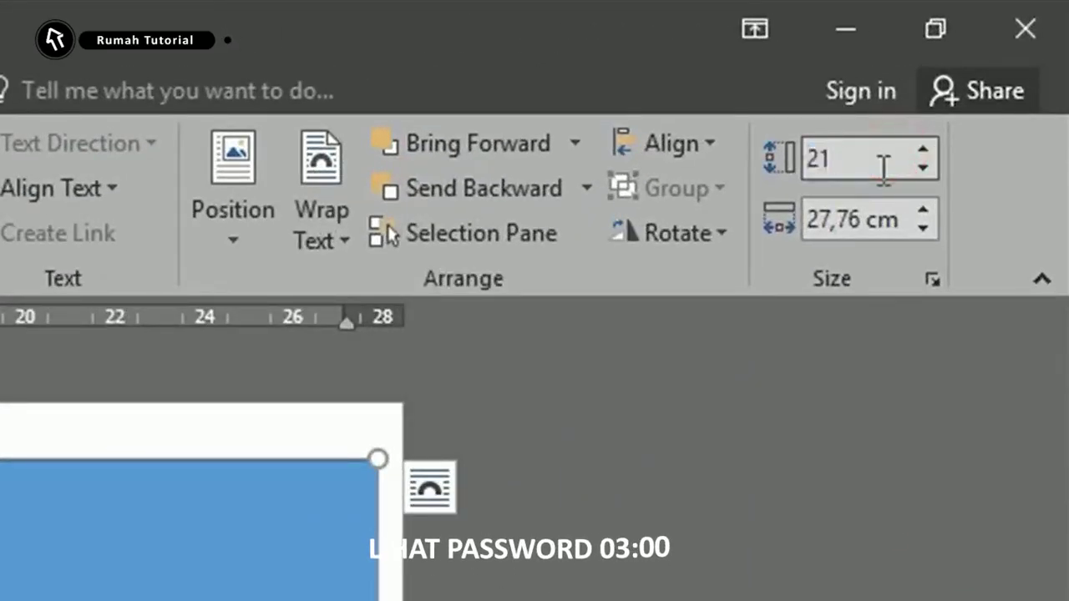
pyautogui.write('29,7')
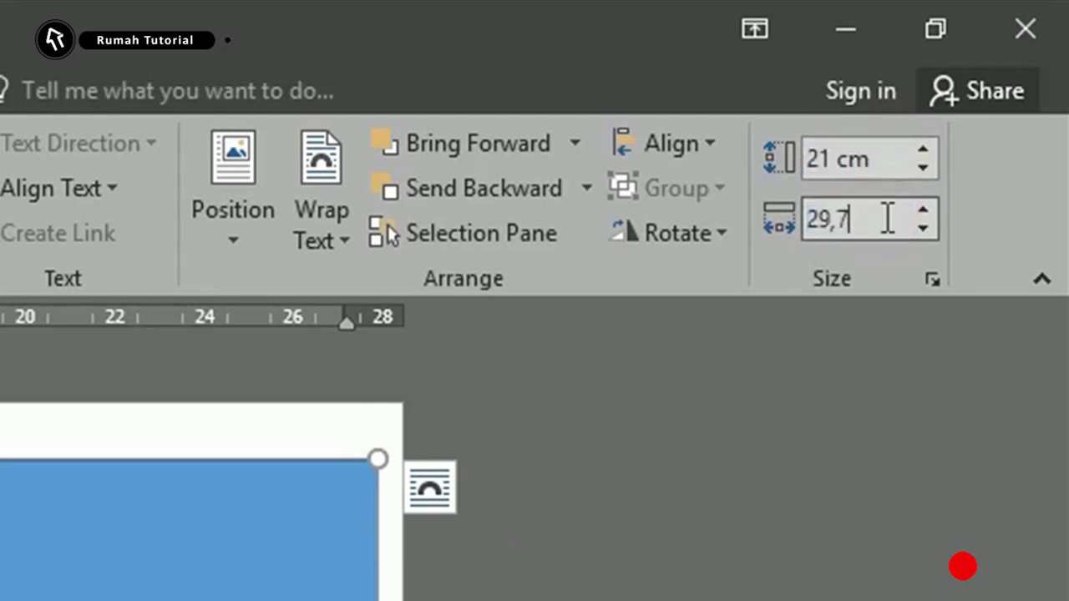
pyautogui.press('Return')
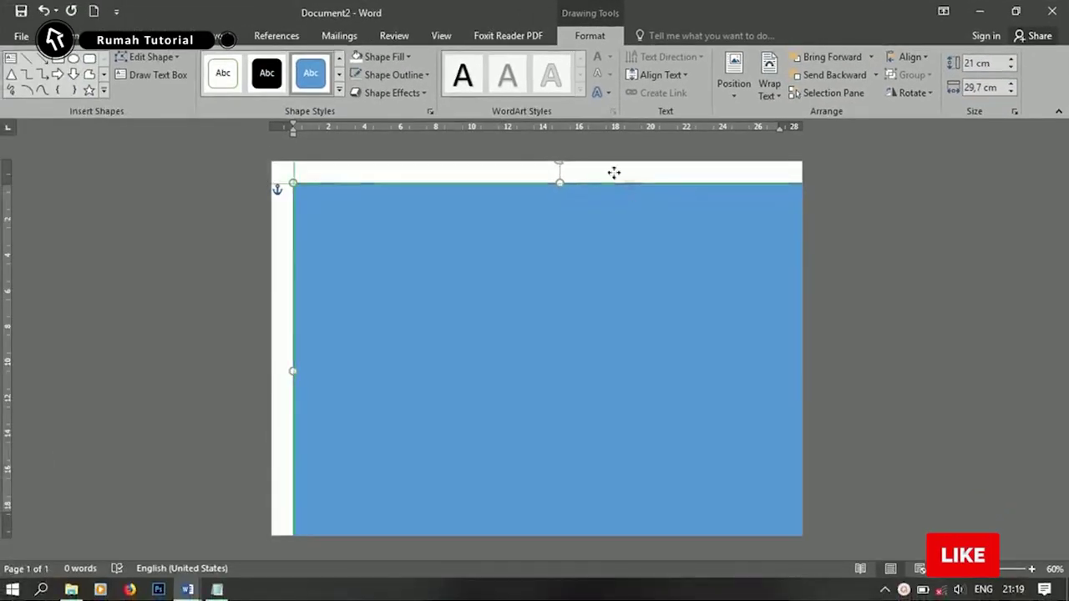
pyautogui.moveTo(614, 172); pyautogui.dragTo(619, 158)
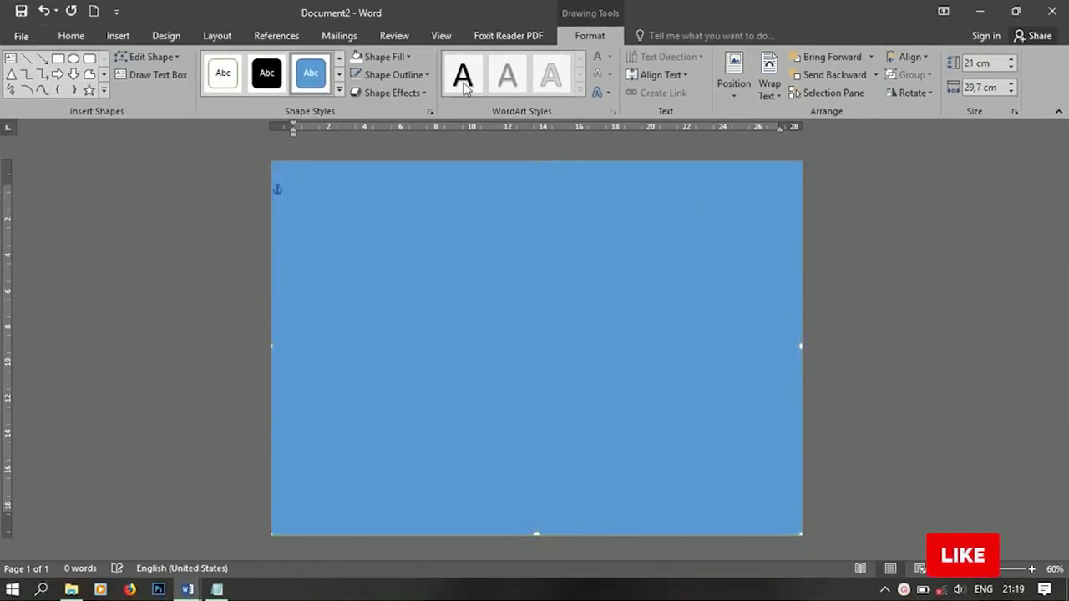
# Step: Fill the rectangle with the BG picture from a file
pyautogui.click(404, 57)
pyautogui.click(421, 234)
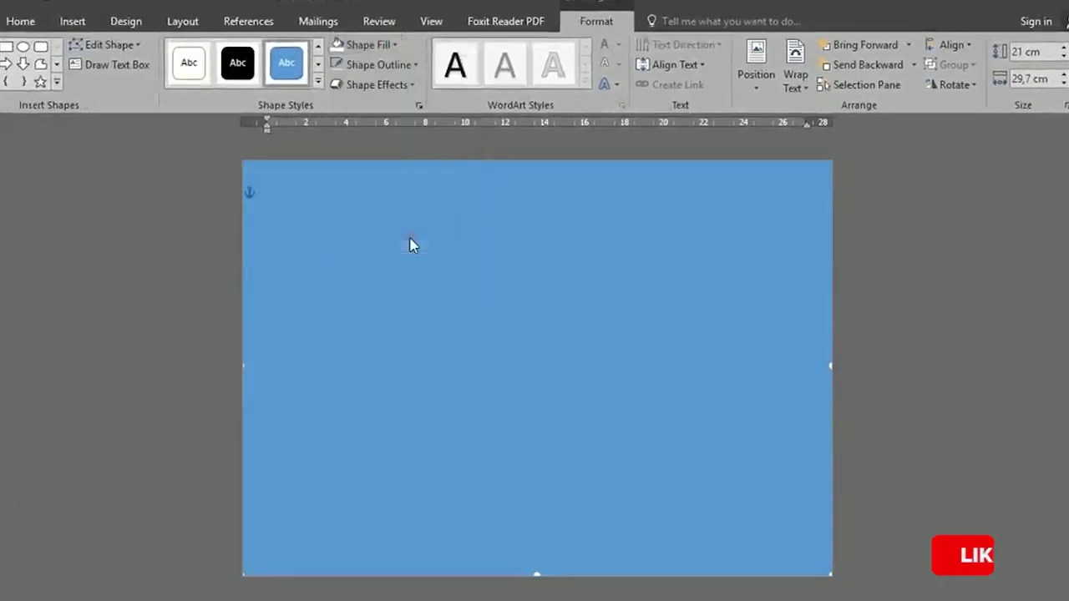
pyautogui.click(546, 353)
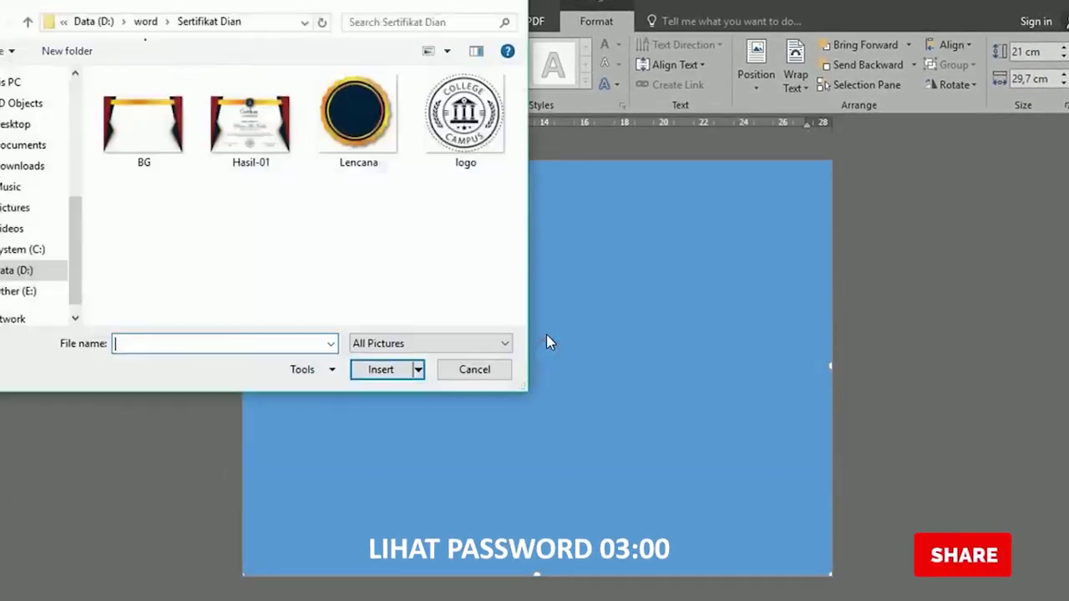
pyautogui.click(150, 134)
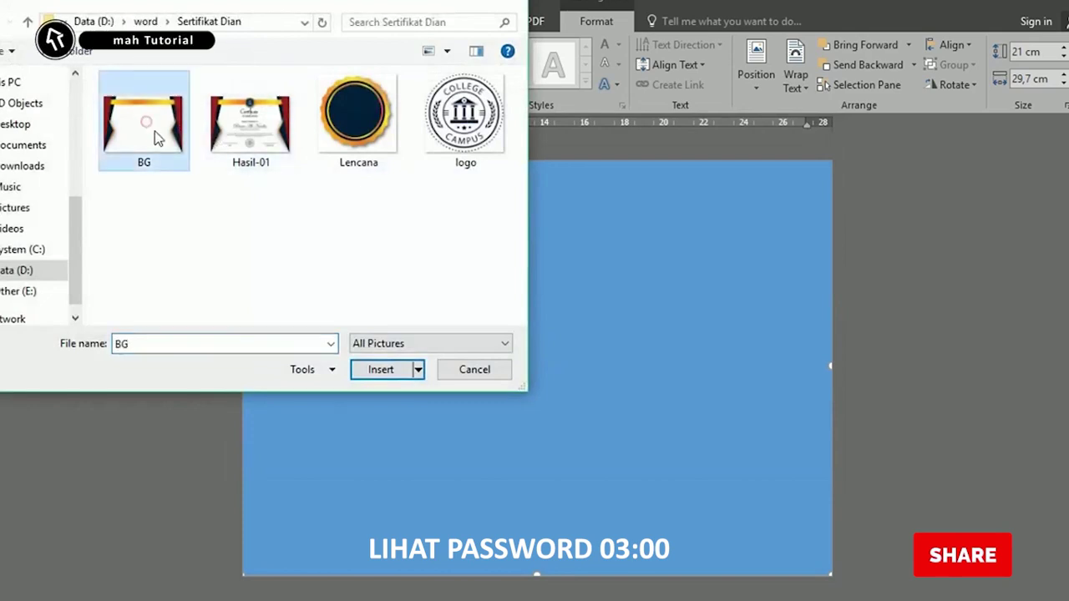
pyautogui.click(389, 373)
# Step: Remove the background rectangle's outline
pyautogui.rightClick(410, 331)
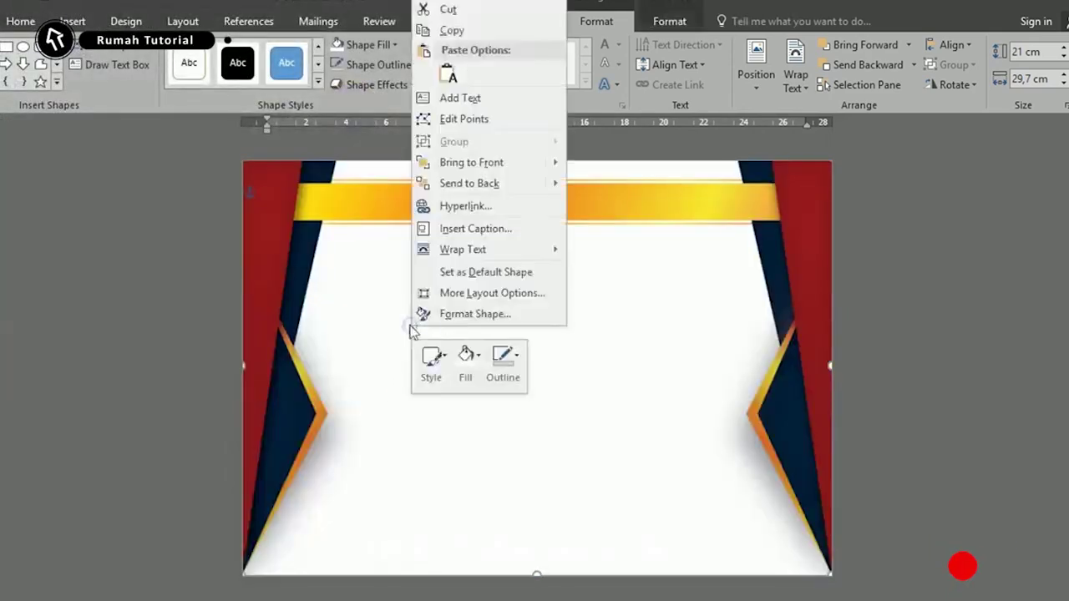
pyautogui.click(501, 359)
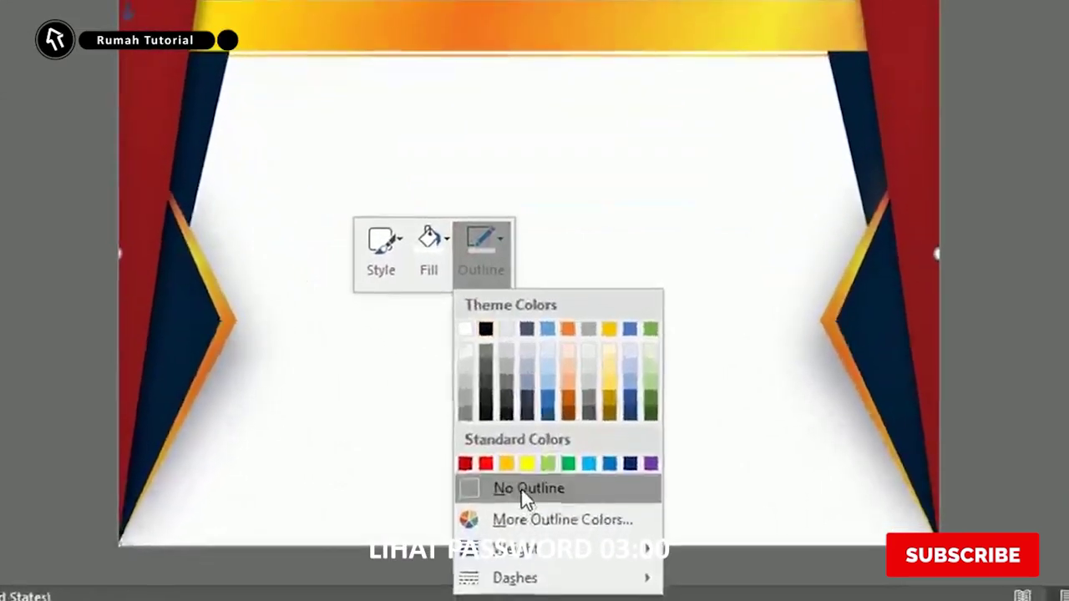
pyautogui.click(518, 532)
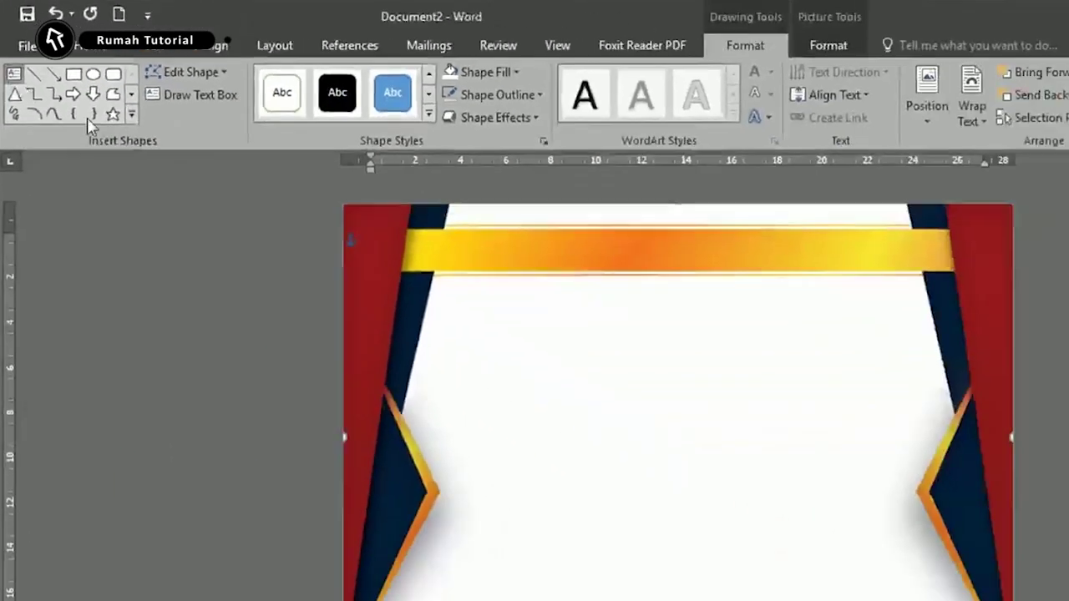
# Step: Draw a large text box across the page centre with No Fill and No Outline
pyautogui.click(13, 73)
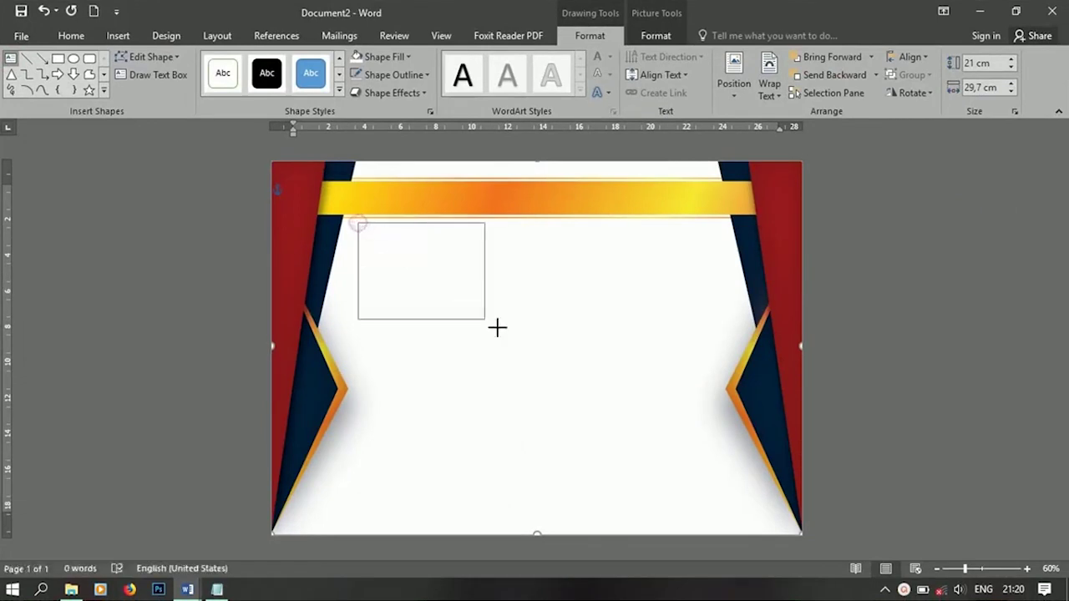
pyautogui.moveTo(545, 335)
pyautogui.mouseDown()
pyautogui.moveTo(712, 536)
pyautogui.moveTo(717, 528)
pyautogui.mouseUp()
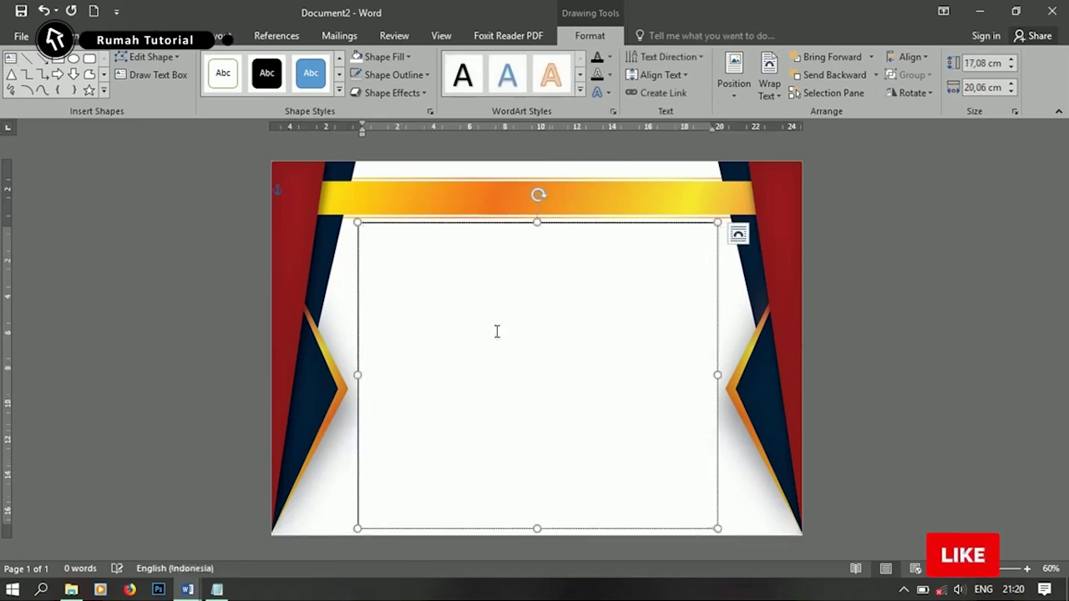
pyautogui.rightClick(464, 226)
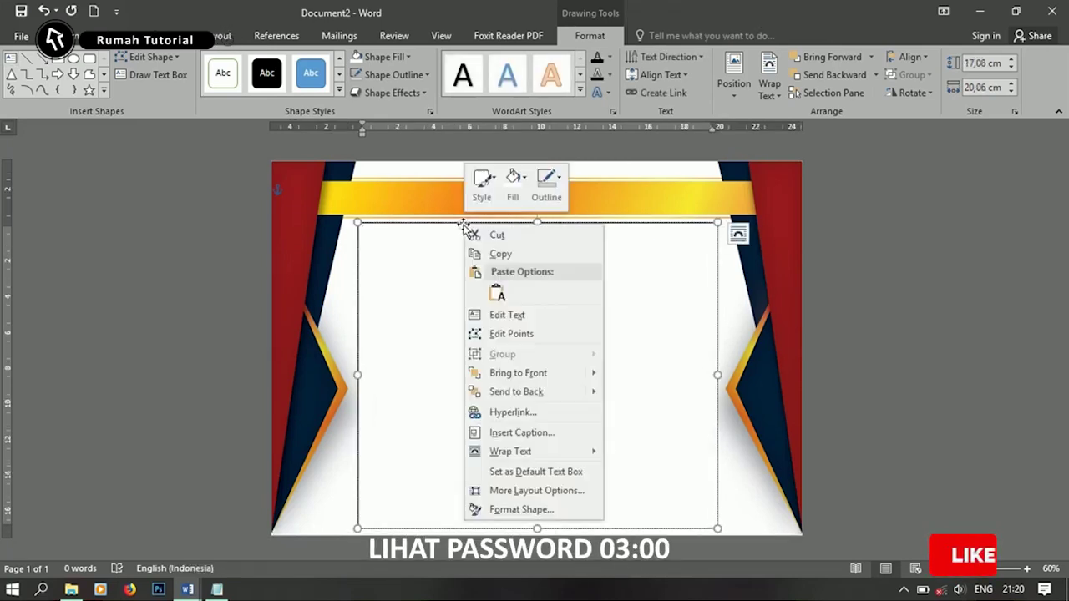
pyautogui.click(512, 184)
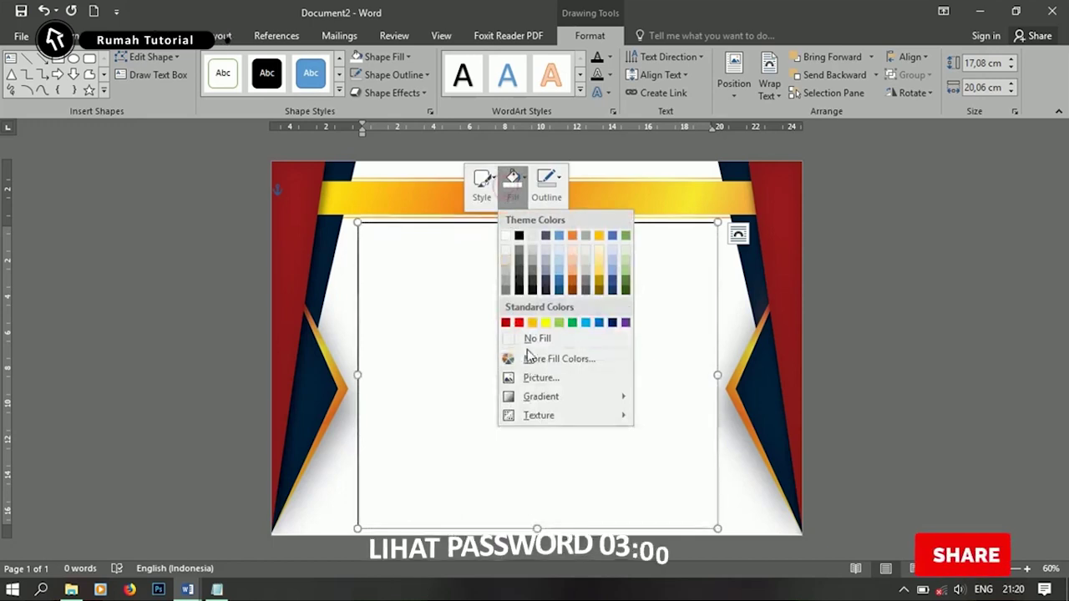
pyautogui.click(529, 339)
pyautogui.click(538, 198)
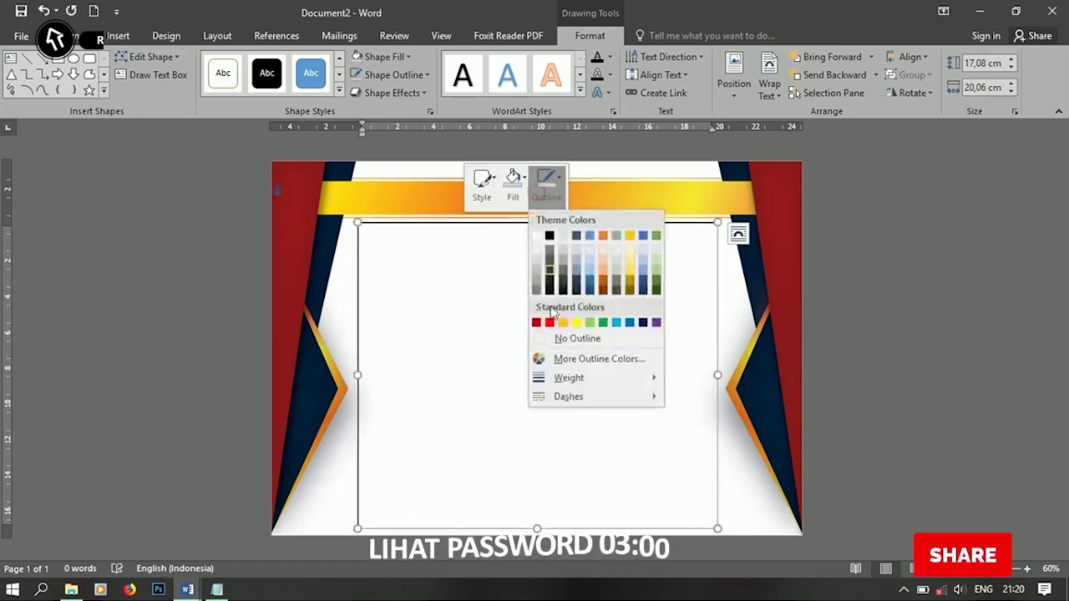
pyautogui.click(554, 333)
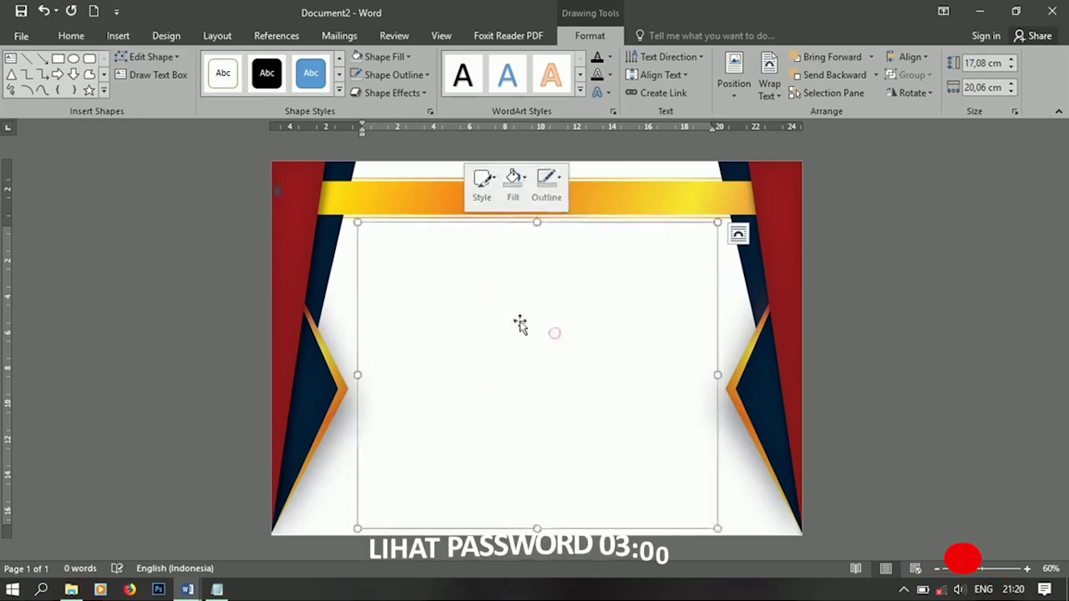
pyautogui.click(382, 246)
# Step: Copy the lines from CERTIFICATE to DATE SIGNATURE in the Notepad teks file
pyautogui.click(217, 590)
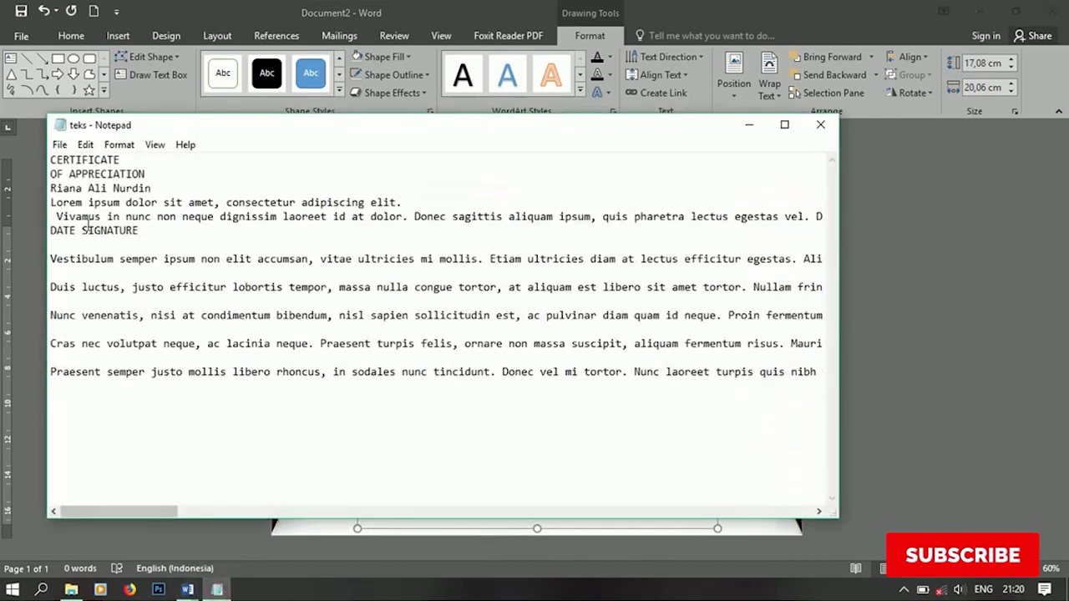
pyautogui.moveTo(51, 161); pyautogui.dragTo(155, 232)
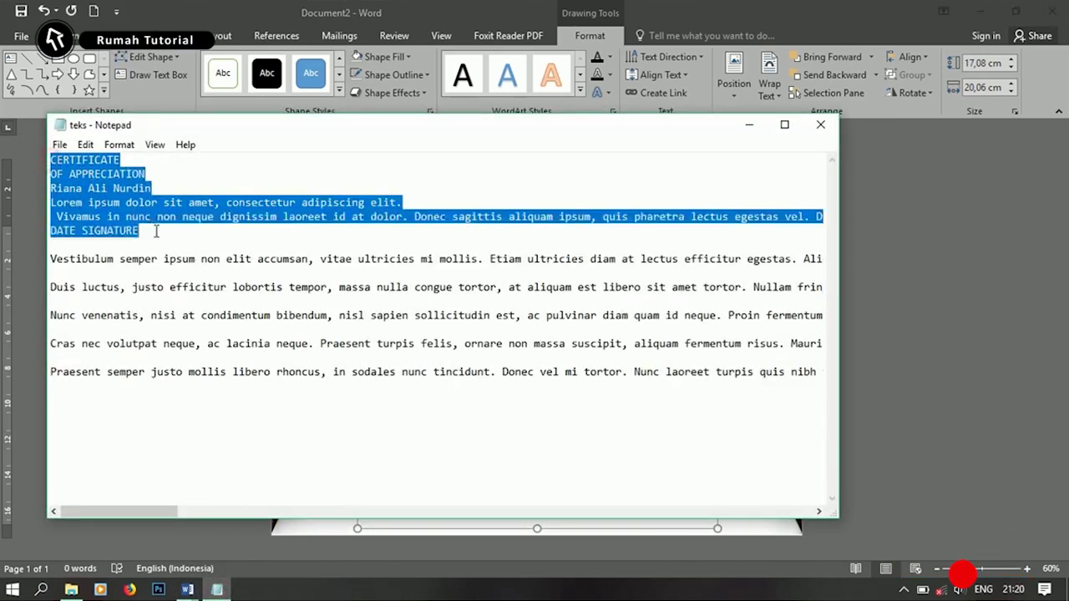
pyautogui.rightClick(111, 209)
pyautogui.click(182, 259)
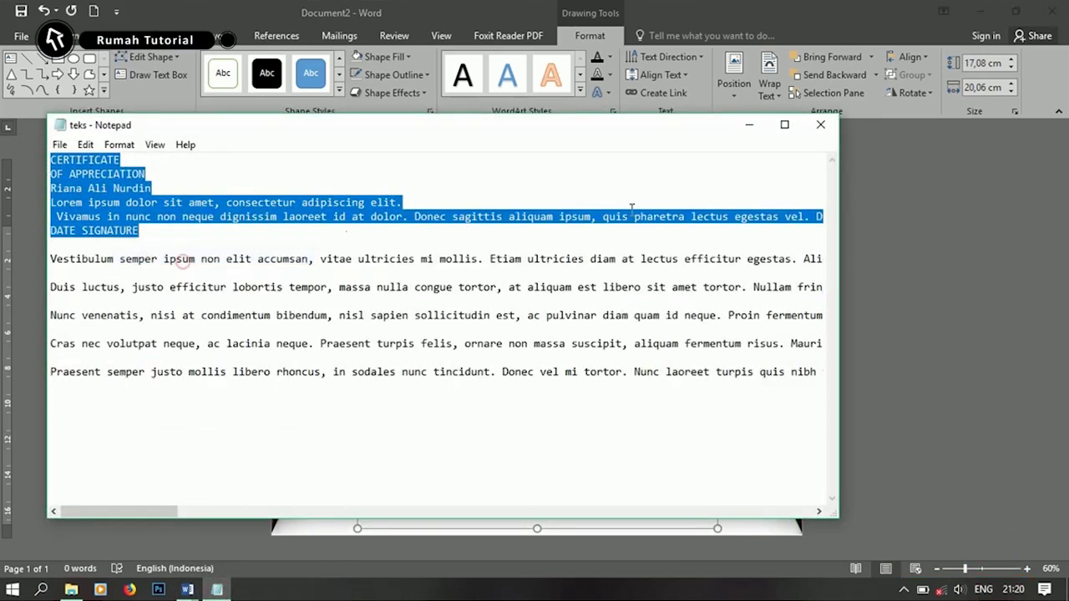
# Step: Minimise Notepad and place the cursor at the start of the Word text box
pyautogui.click(749, 130)
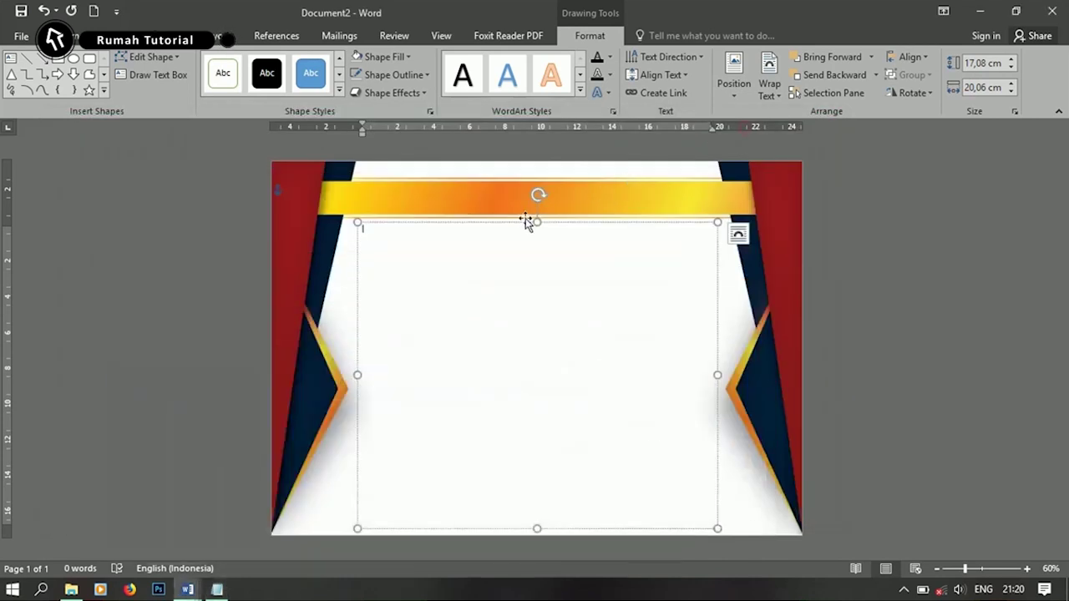
pyautogui.rightClick(378, 242)
pyautogui.click(513, 335)
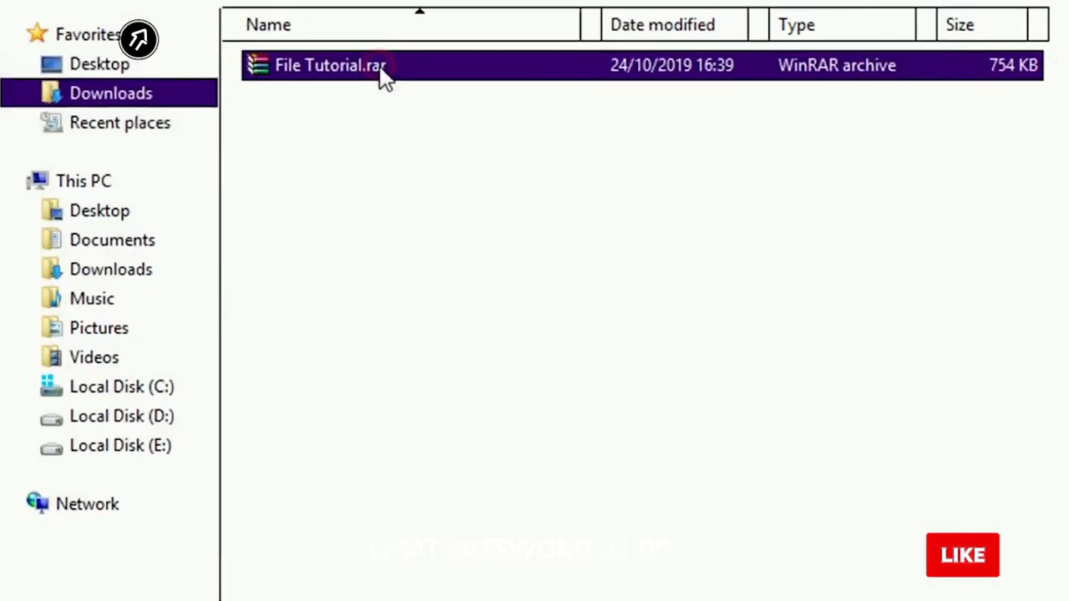
# Step: Extract File Tutorial.rar into Downloads with Extract Here
pyautogui.rightClick(382, 77)
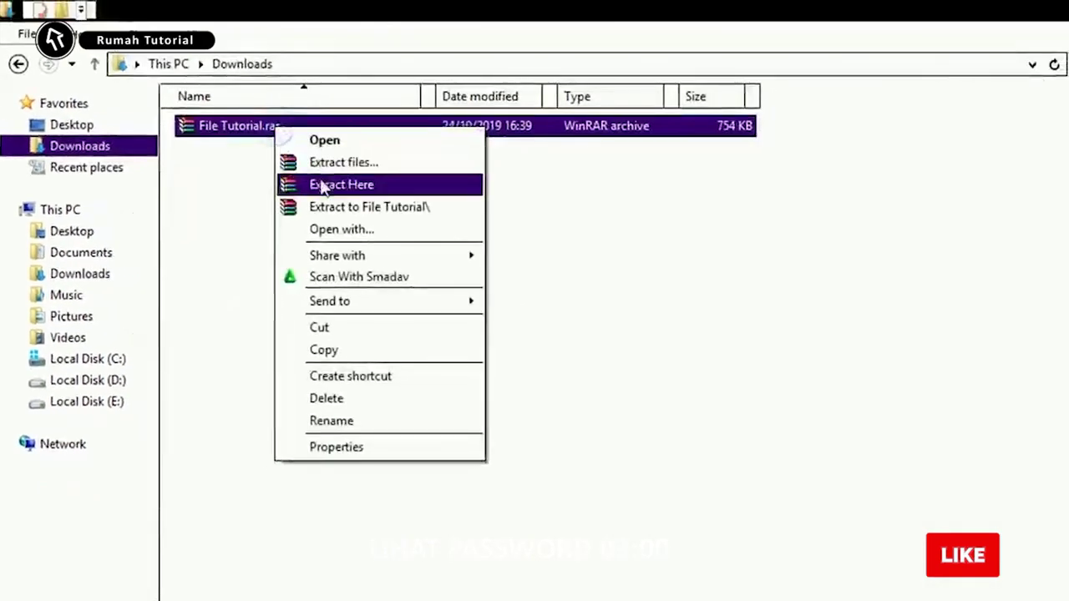
pyautogui.click(323, 186)
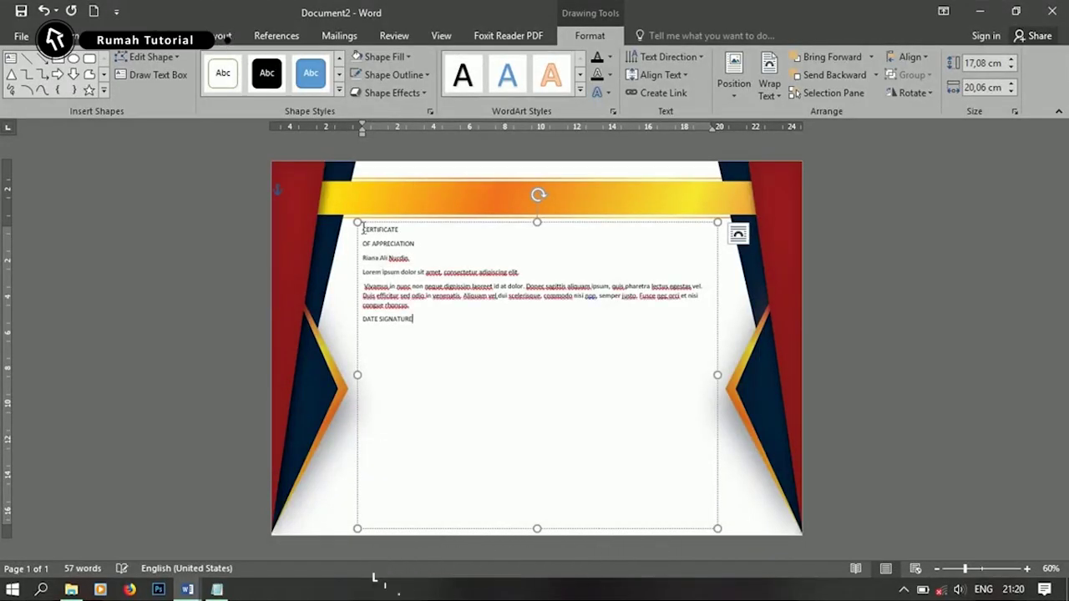
# Step: Centre the heading lines from CERTIFICATE down to the Lorem line
pyautogui.moveTo(364, 229); pyautogui.dragTo(385, 242)
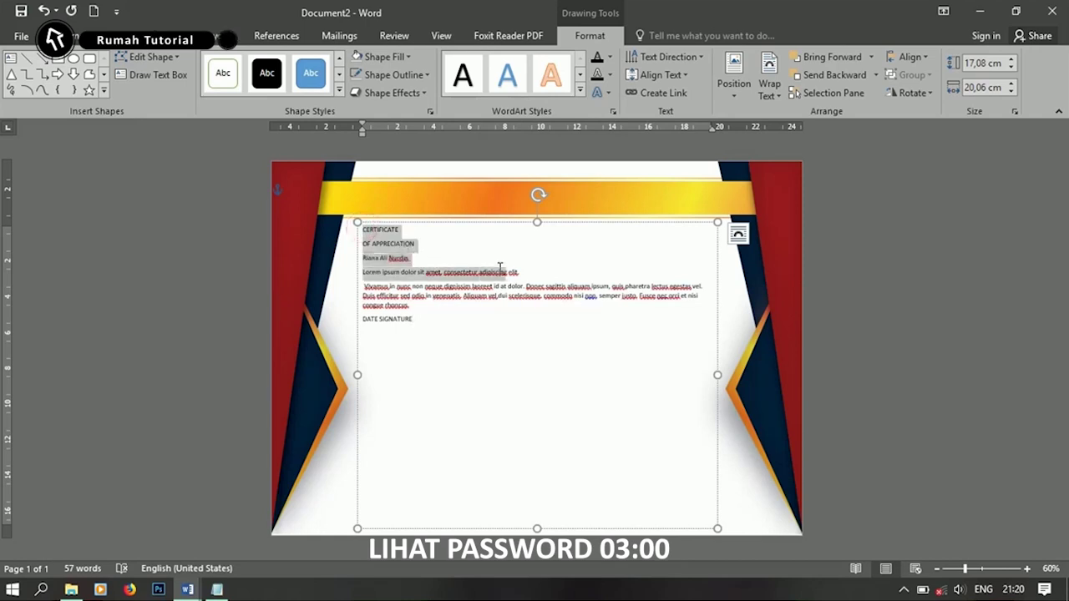
pyautogui.moveTo(500, 267); pyautogui.dragTo(542, 270)
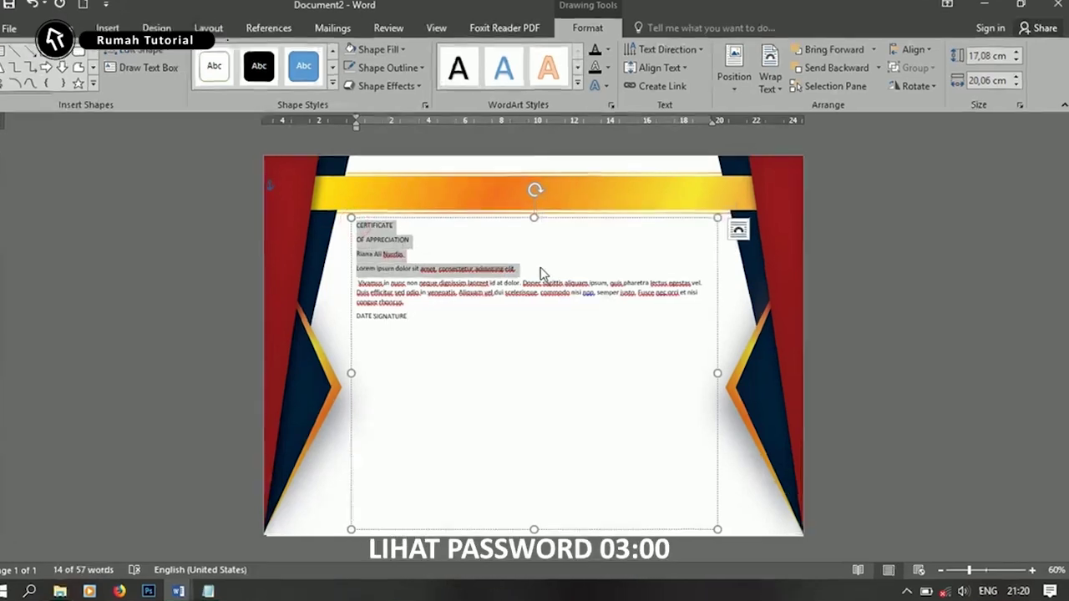
pyautogui.hotkey('ctrl', 'e')
pyautogui.click(538, 306)
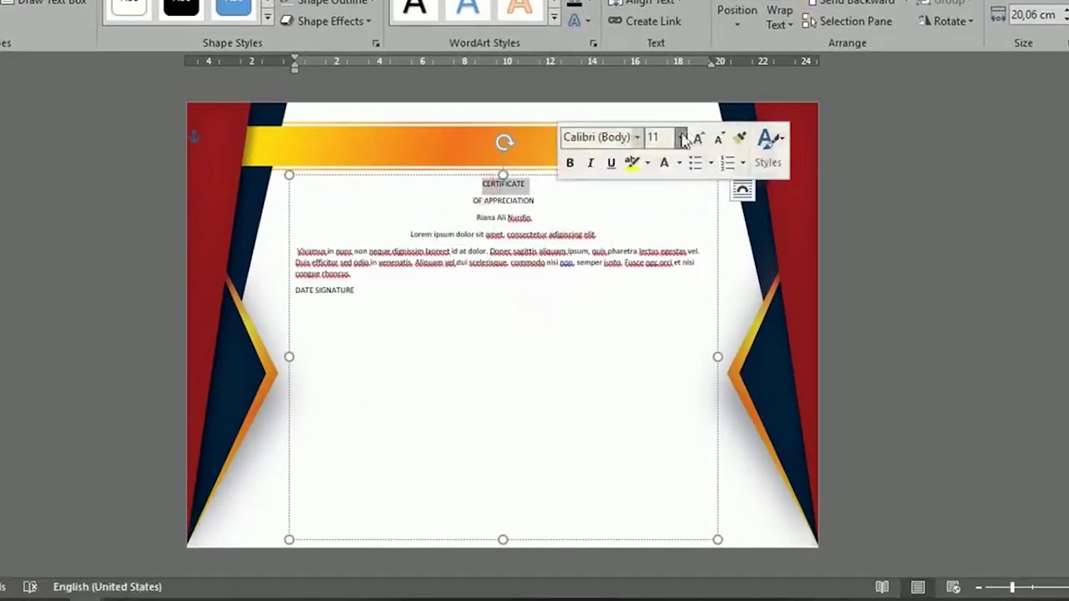
# Step: Set the CERTIFICATE title to 72 pt in a calligraphic font, then enlarge it twice more
pyautogui.click(683, 139)
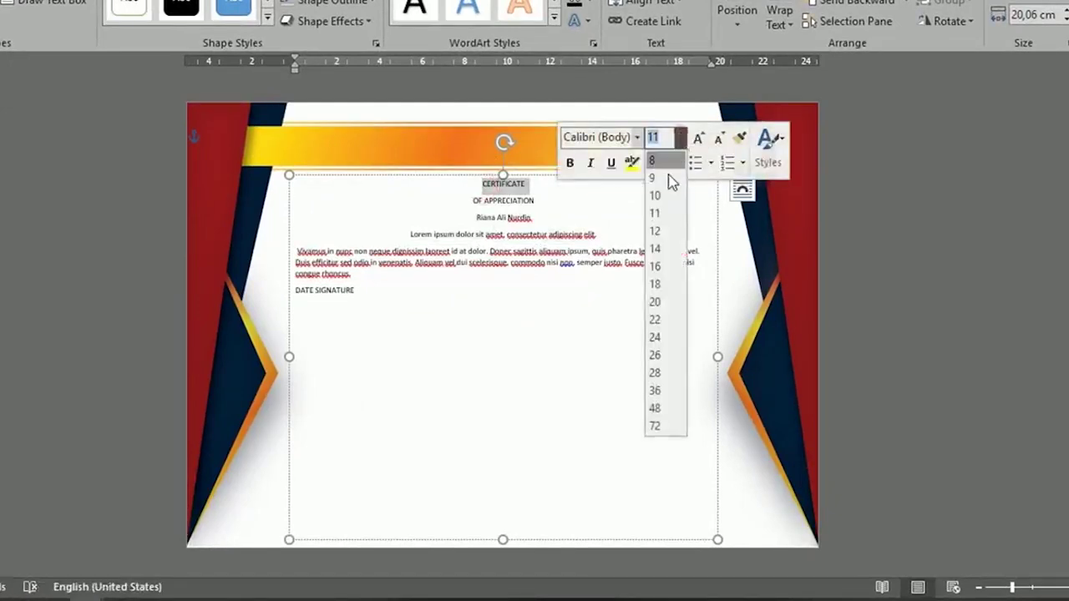
pyautogui.click(679, 428)
pyautogui.click(638, 139)
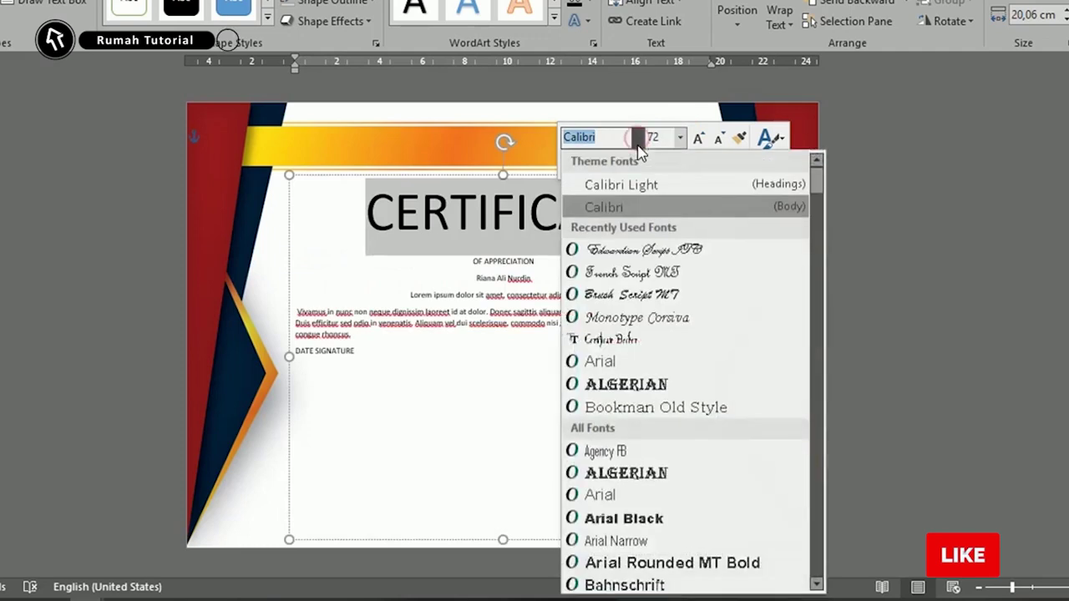
pyautogui.write('Certificate Be')
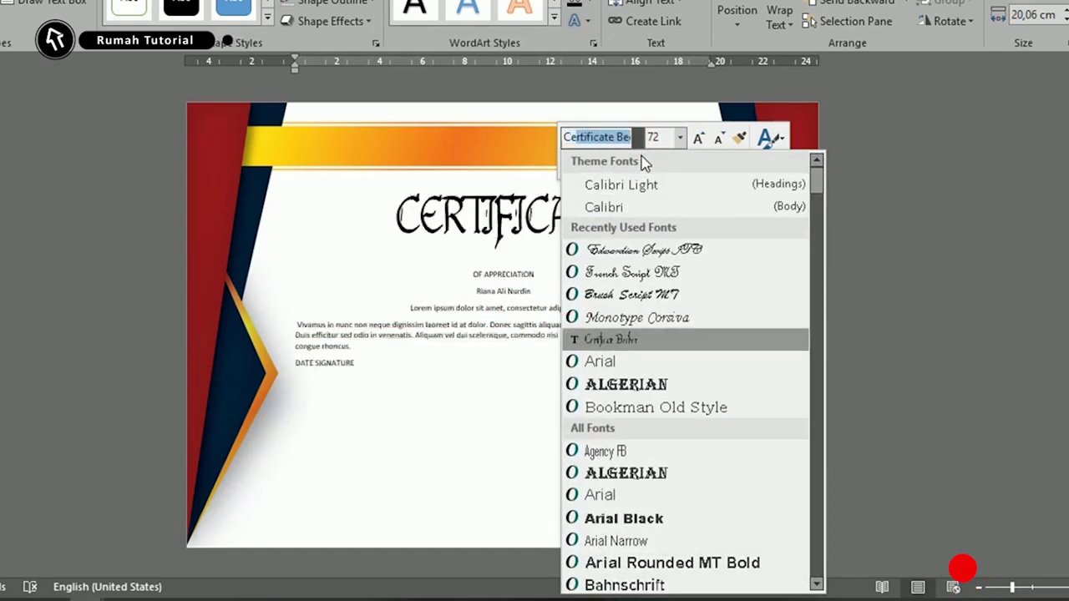
pyautogui.press('Return')
pyautogui.click(566, 309)
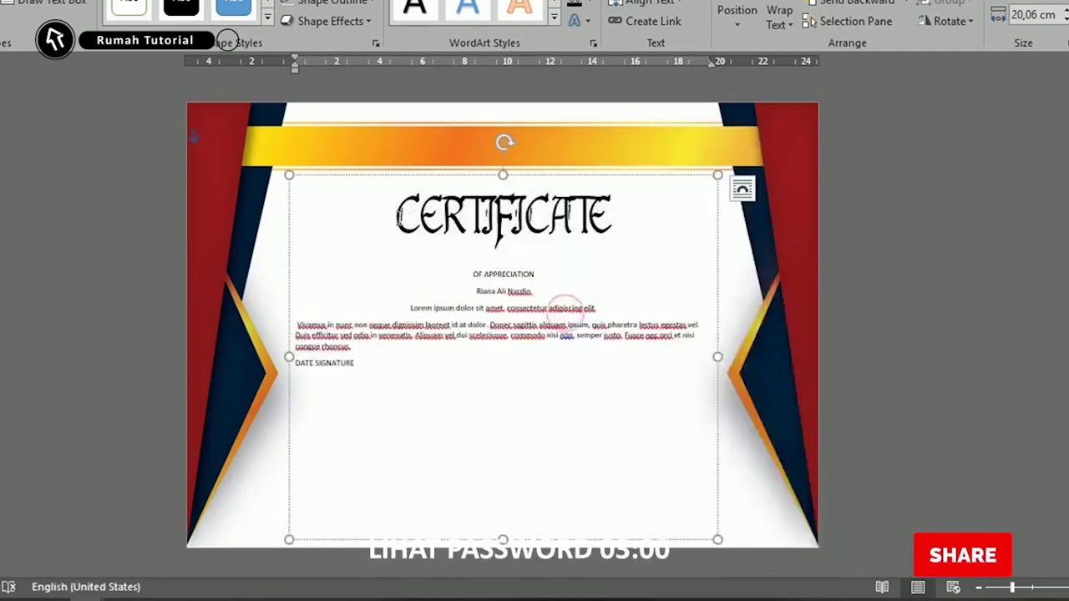
pyautogui.moveTo(395, 219); pyautogui.dragTo(652, 240)
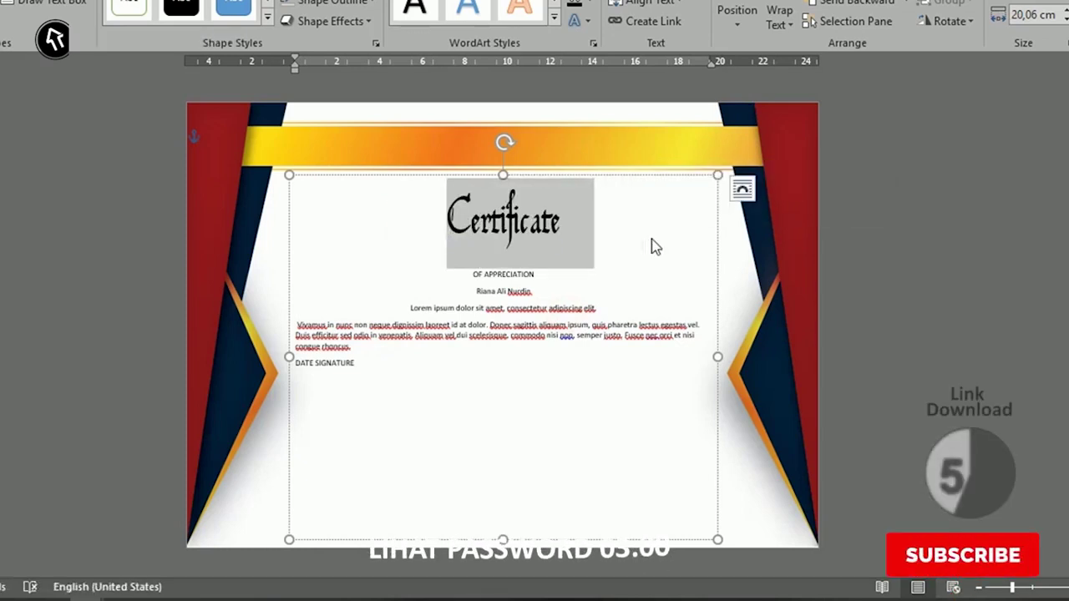
pyautogui.hotkey('ctrl', 'shift', '.')
pyautogui.hotkey('ctrl', 'shift', '.')
pyautogui.hotkey('ctrl', 'shift', '.')
pyautogui.hotkey('ctrl', 'shift', '.')
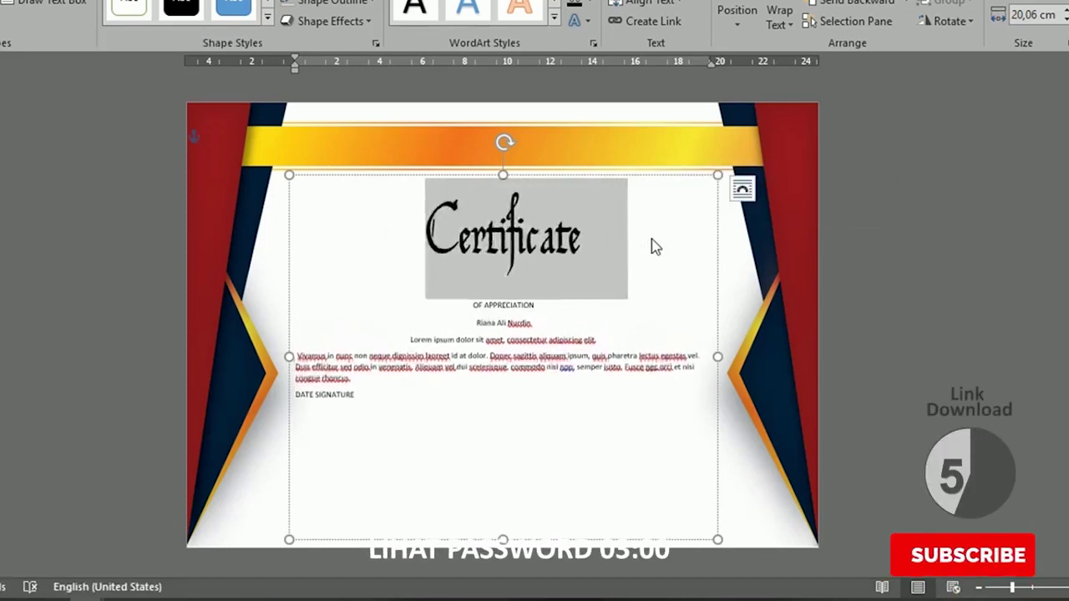
pyautogui.hotkey('ctrl', 'shift', '.')
pyautogui.hotkey('ctrl', 'shift', '.')
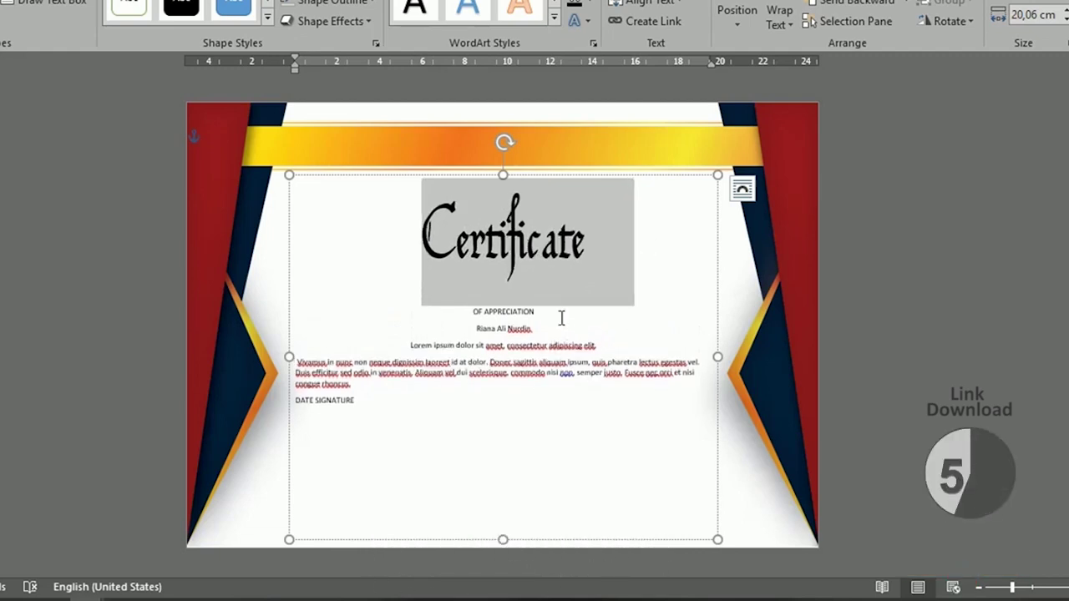
pyautogui.click(554, 329)
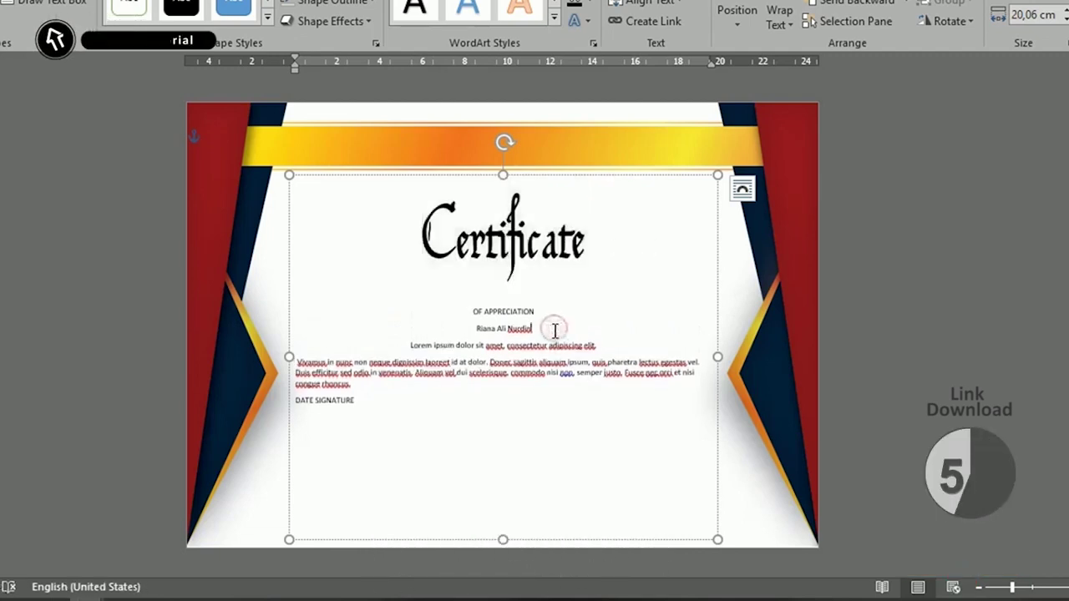
# Step: Nudge the text box slightly upward on the page
pyautogui.click(590, 174)
pyautogui.press('Up')
pyautogui.press('Up')
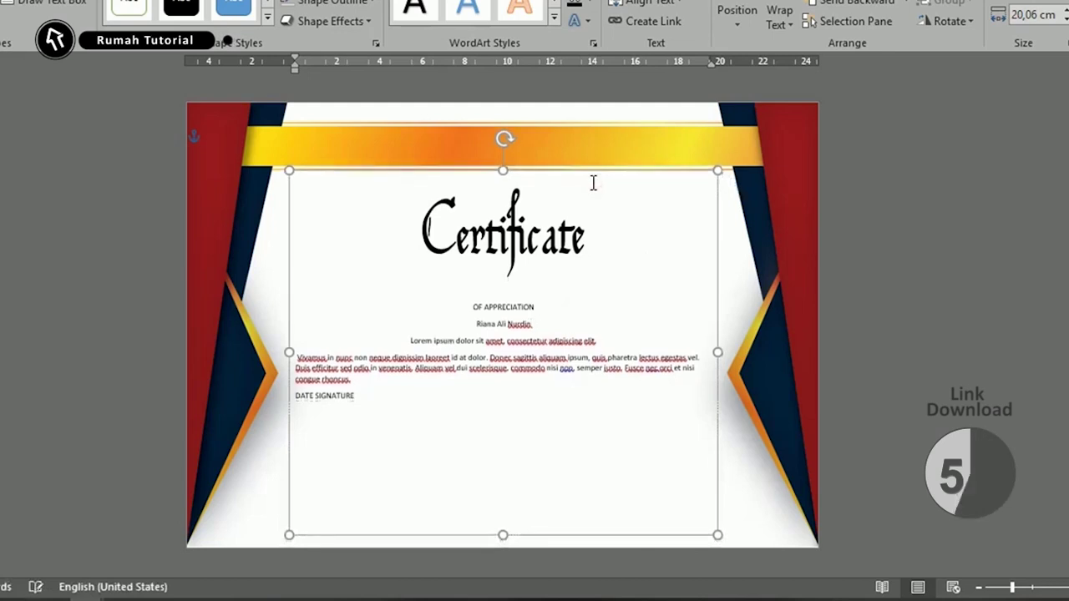
pyautogui.press('Up')
pyautogui.press('Up')
pyautogui.press('Up')
pyautogui.press('Up')
pyautogui.press('Up')
pyautogui.press('Up')
pyautogui.press('Down')
pyautogui.press('Down')
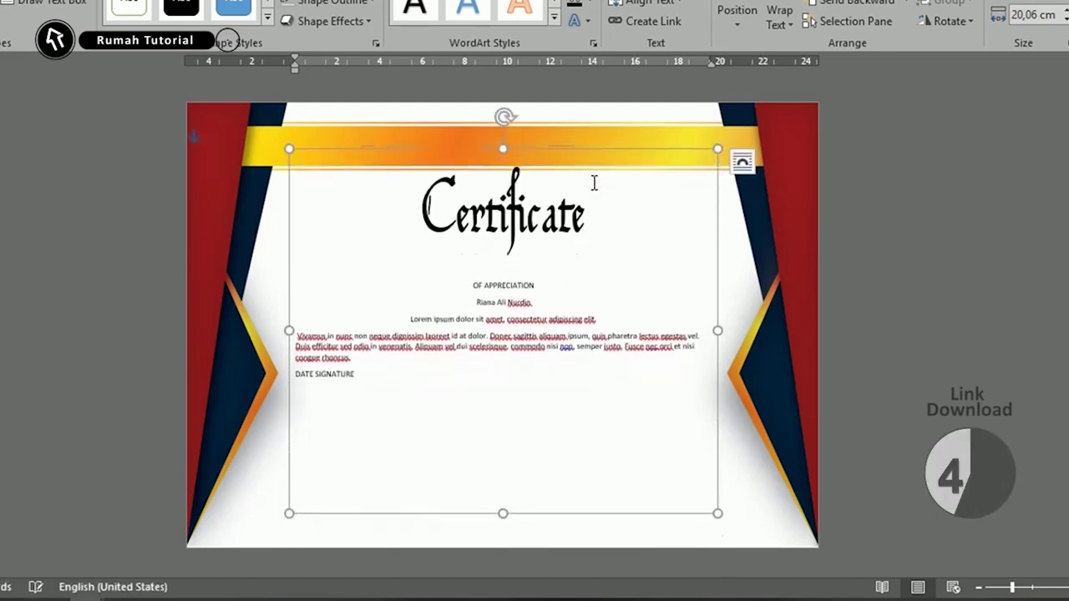
pyautogui.press('Down')
pyautogui.press('Down')
pyautogui.press('Down')
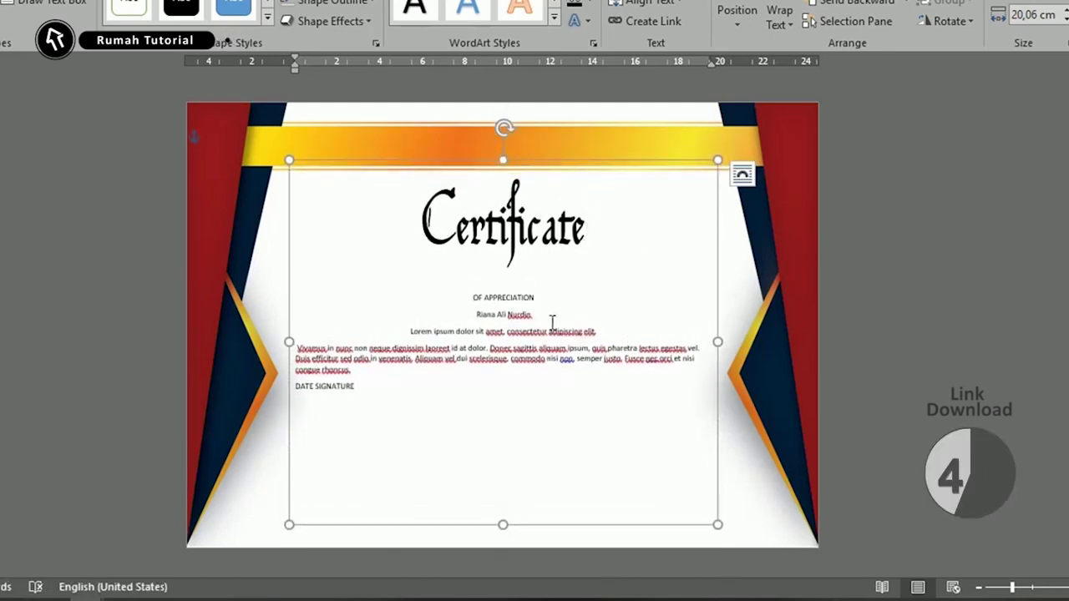
pyautogui.press('Down')
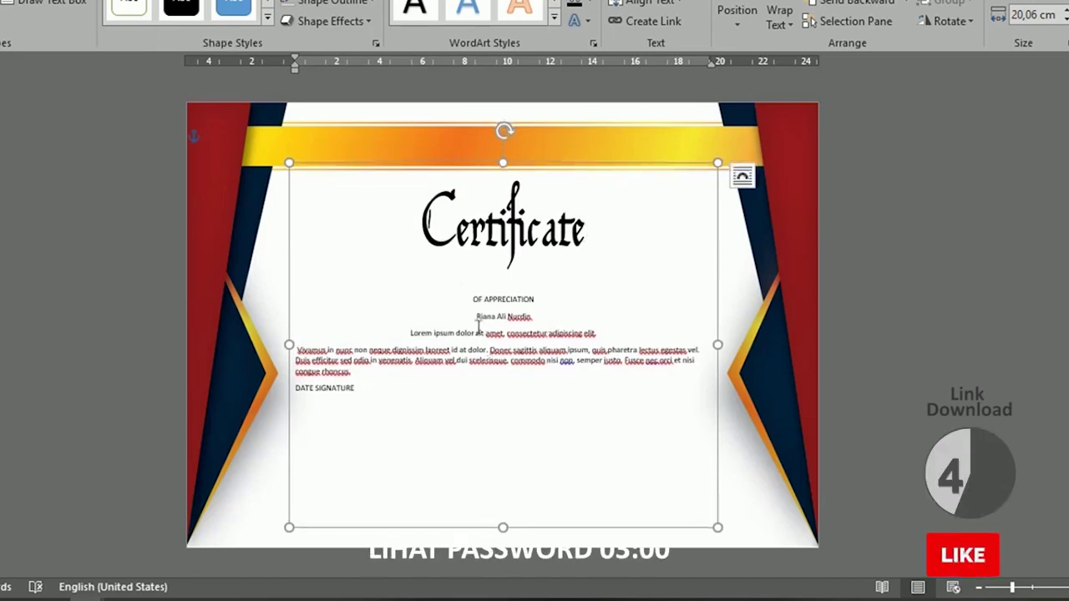
# Step: Enlarge OF APPRECIATION and set the recipient's name to 72 pt Edwardian Script ITC
pyautogui.moveTo(474, 298); pyautogui.dragTo(559, 298)
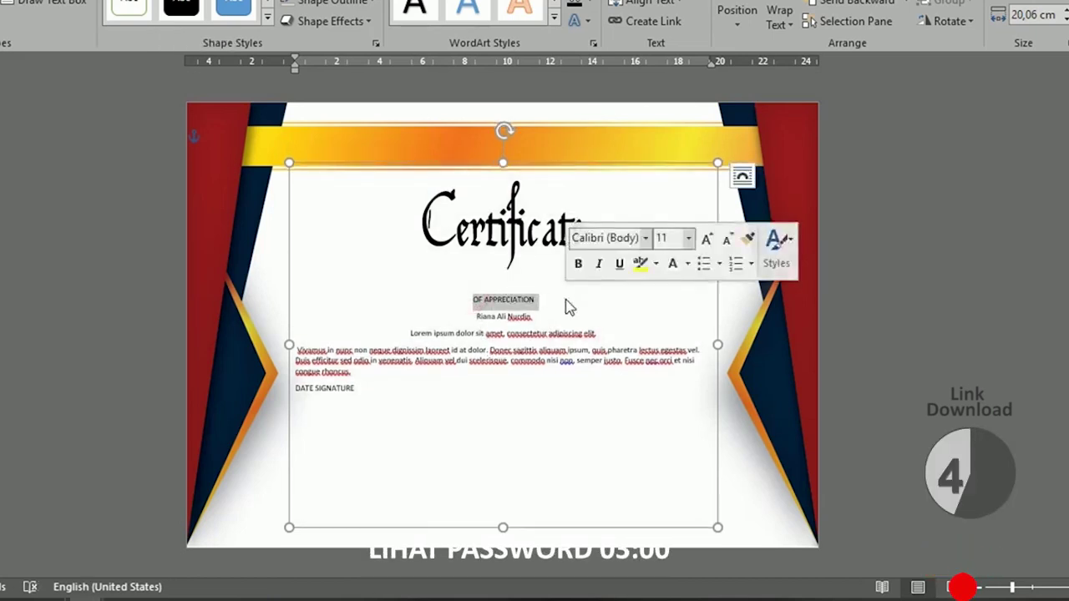
pyautogui.hotkey('ctrl', ']')
pyautogui.hotkey('ctrl', ']')
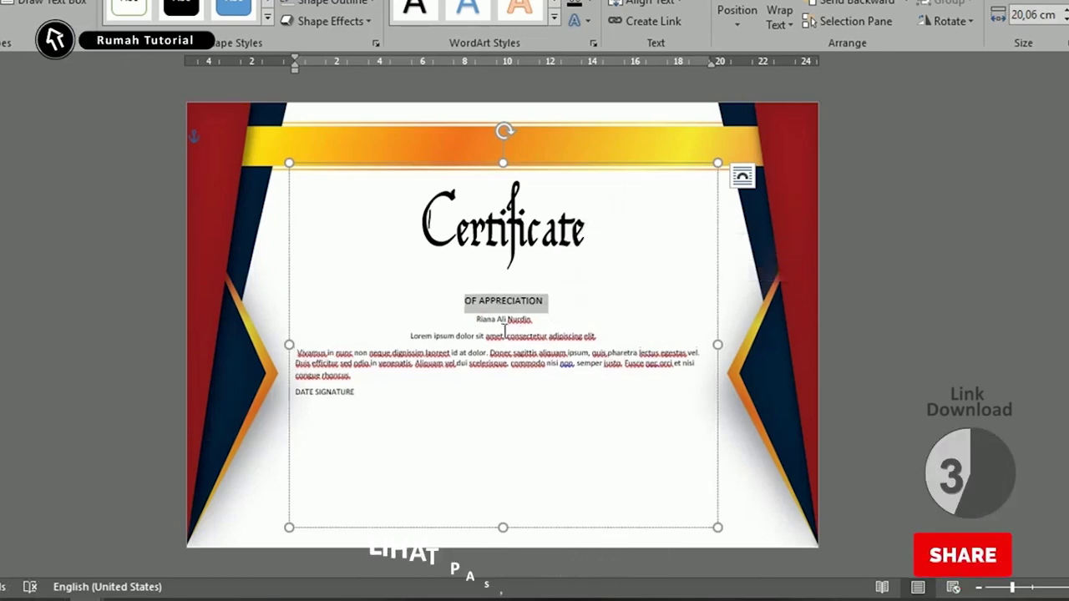
pyautogui.moveTo(477, 320); pyautogui.dragTo(587, 329)
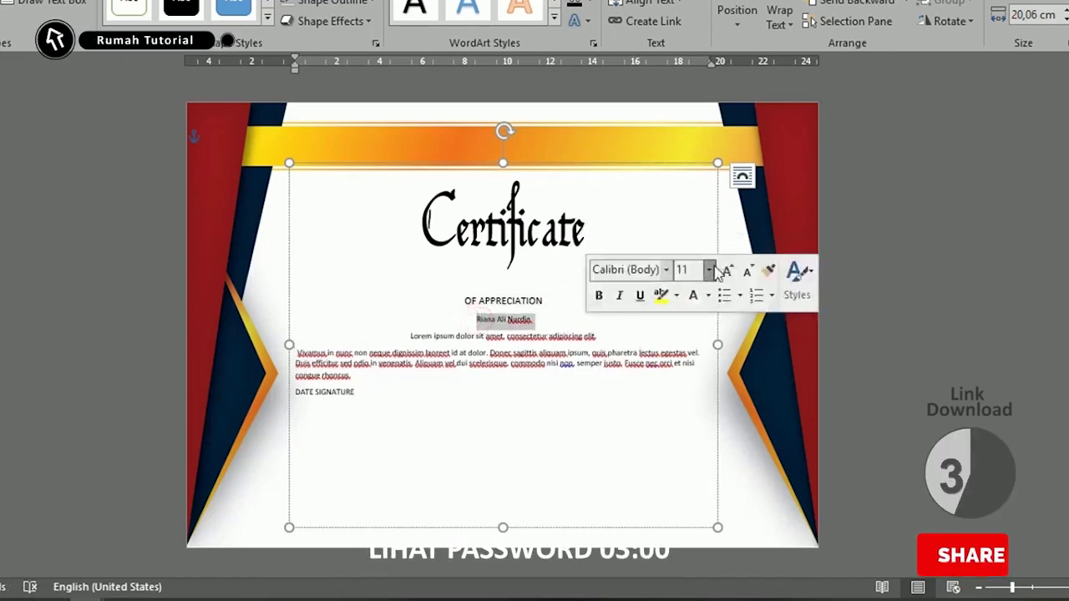
pyautogui.click(710, 270)
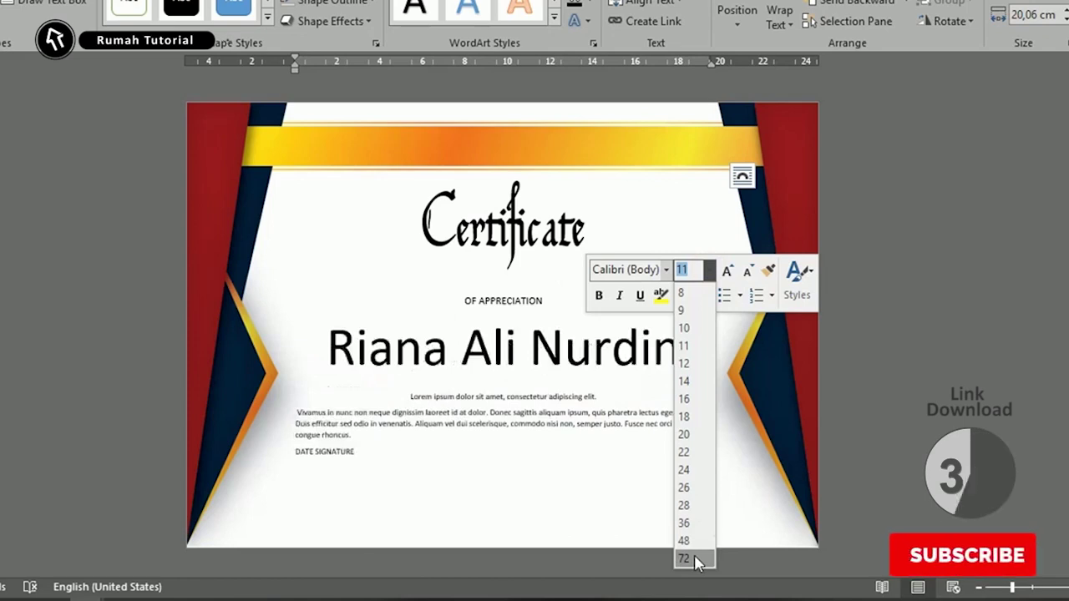
pyautogui.click(697, 559)
pyautogui.click(668, 270)
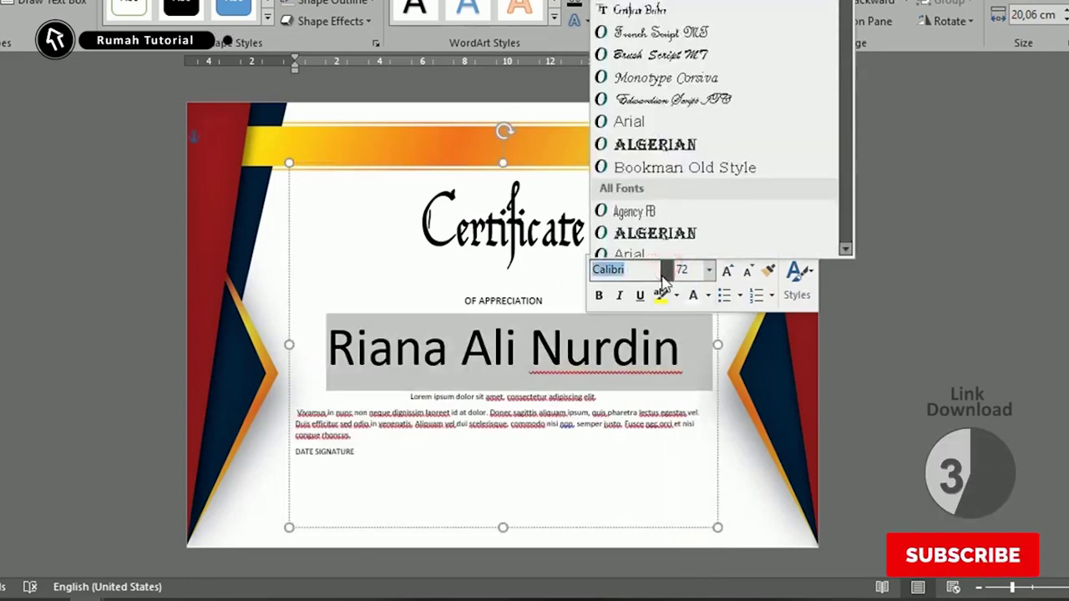
pyautogui.click(672, 99)
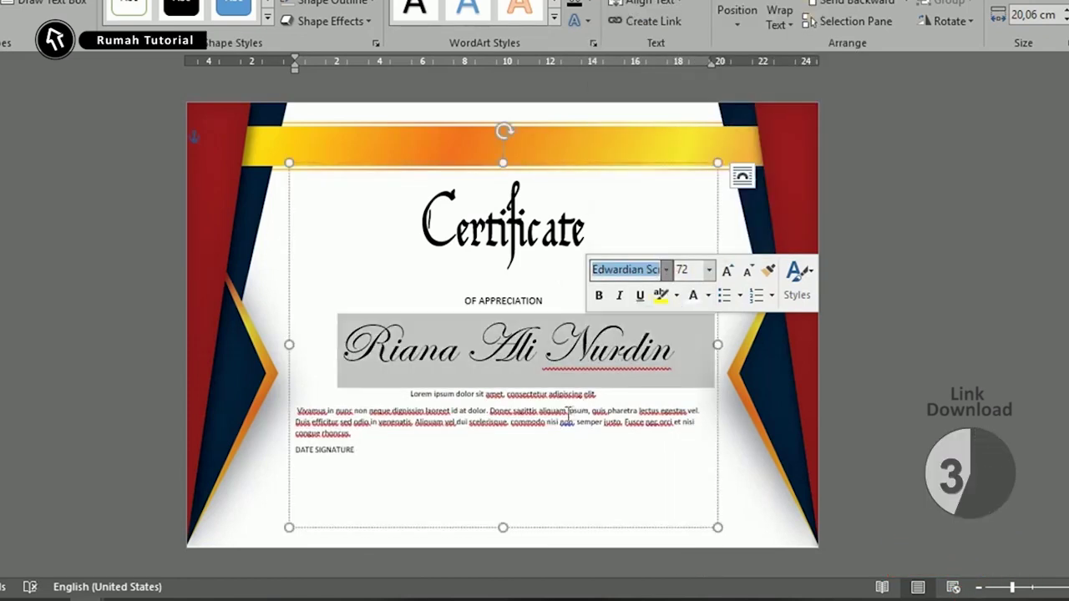
pyautogui.click(551, 491)
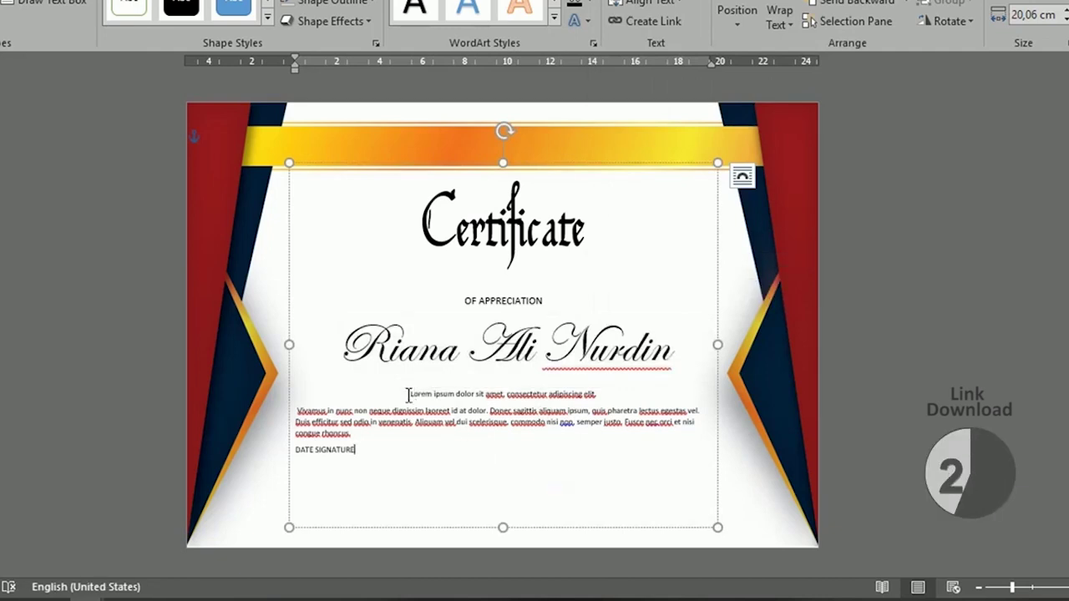
# Step: Enlarge the Lorem ipsum line, tab DATE and SIGNATURE apart, and lengthen the text box
pyautogui.moveTo(470, 386); pyautogui.dragTo(628, 399)
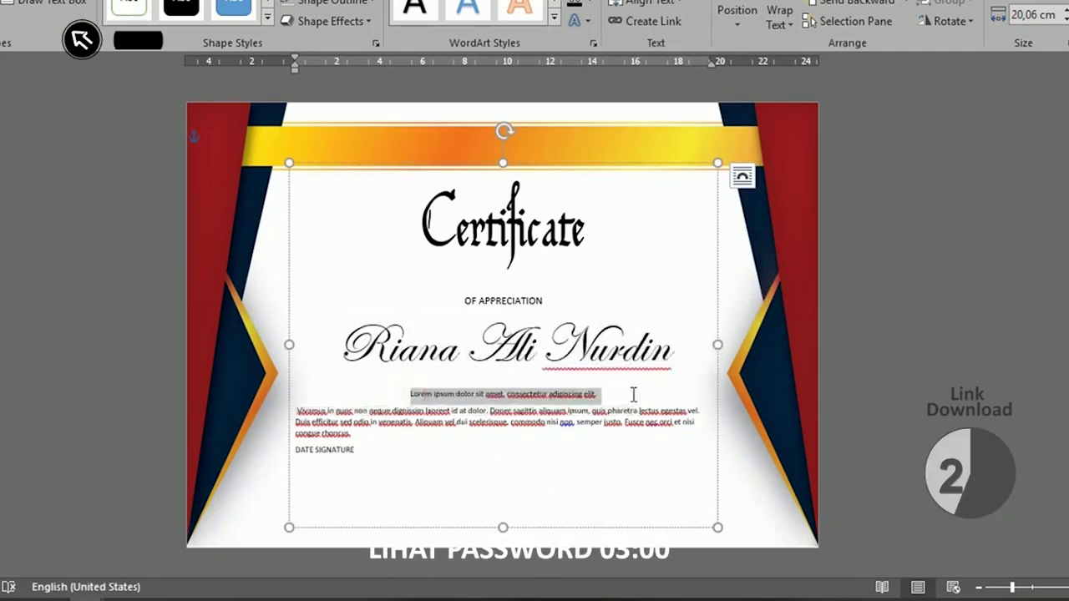
pyautogui.hotkey('ctrl', ']')
pyautogui.hotkey('ctrl', ']')
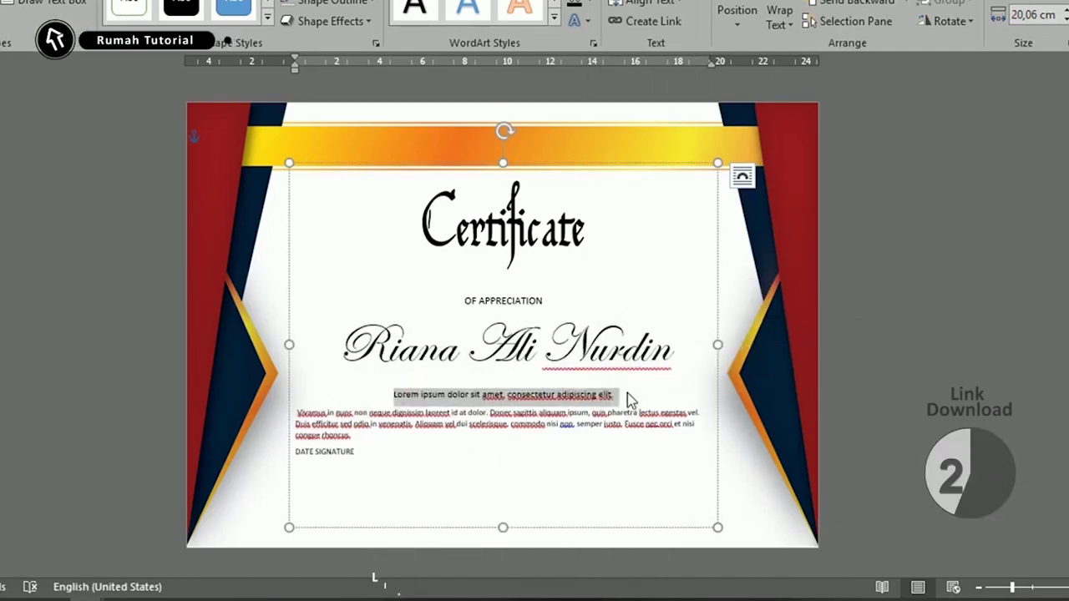
pyautogui.click(370, 436)
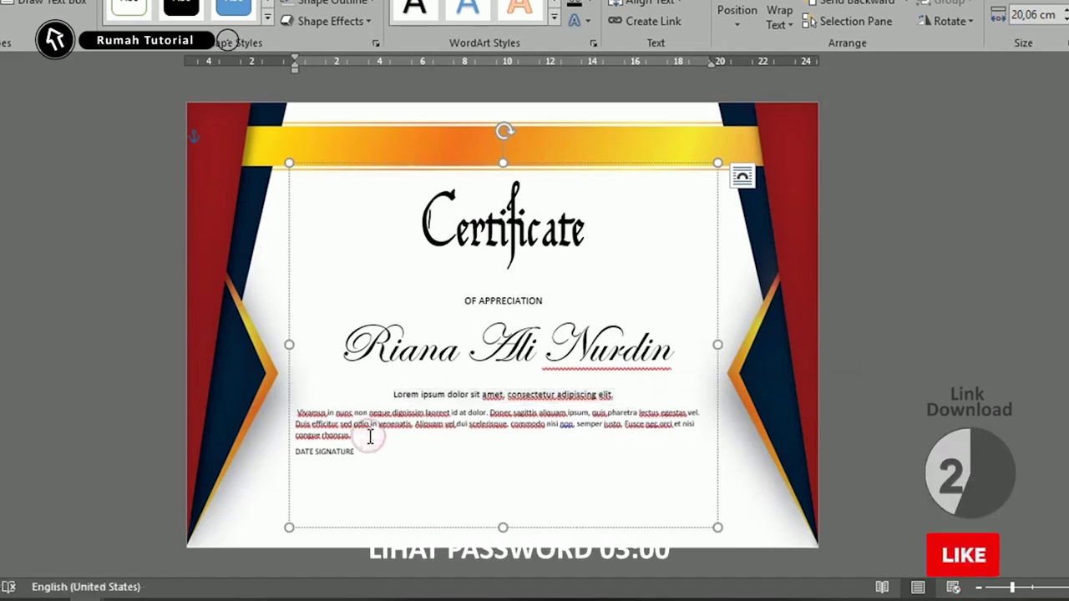
pyautogui.press('Return')
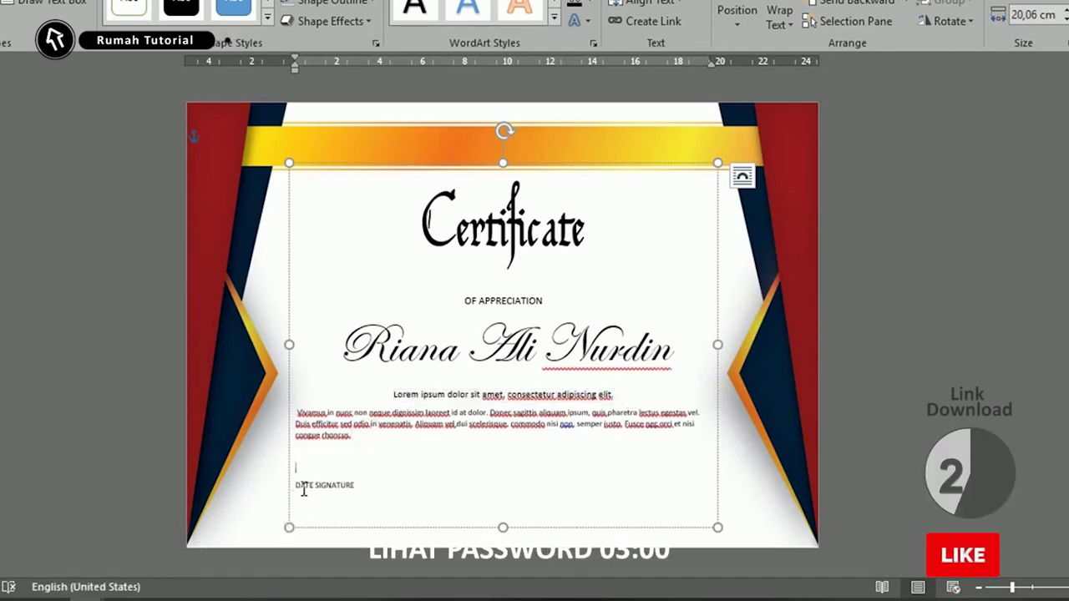
pyautogui.press('Tab')
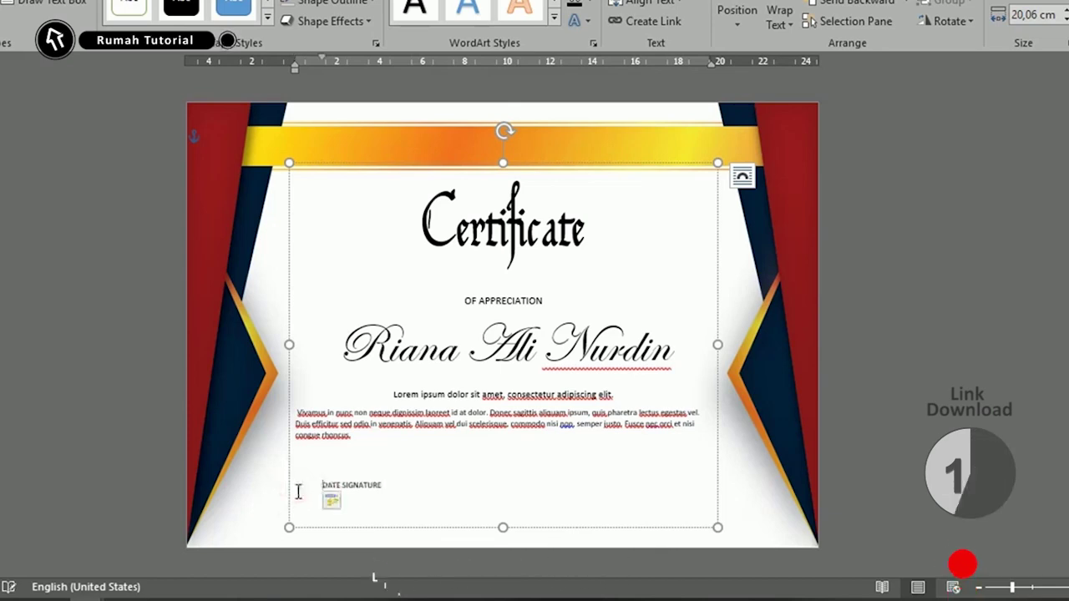
pyautogui.click(341, 487)
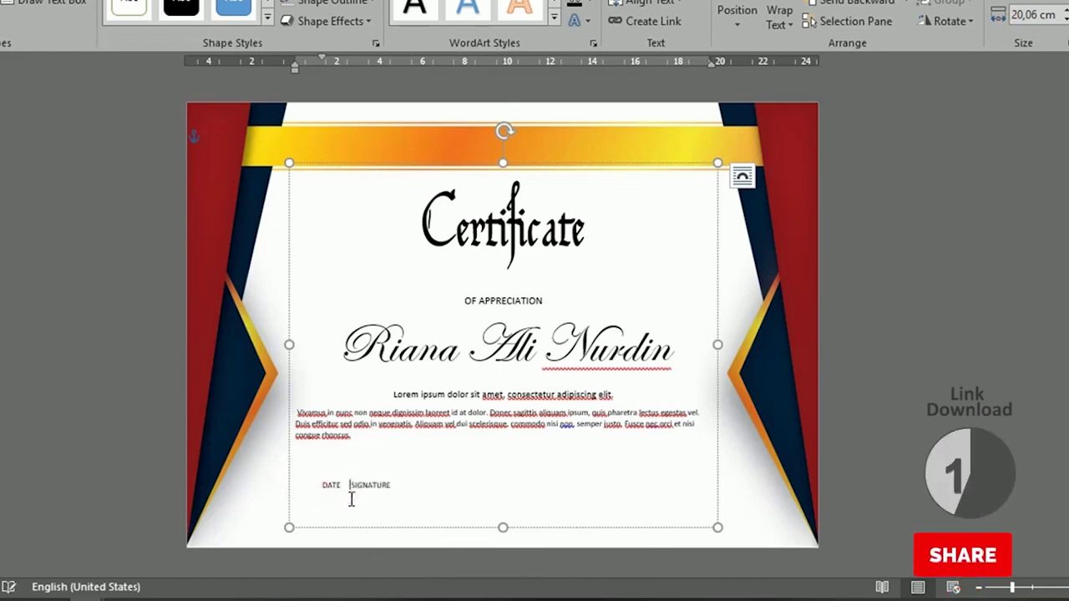
pyautogui.press('Tab')
pyautogui.press('Tab')
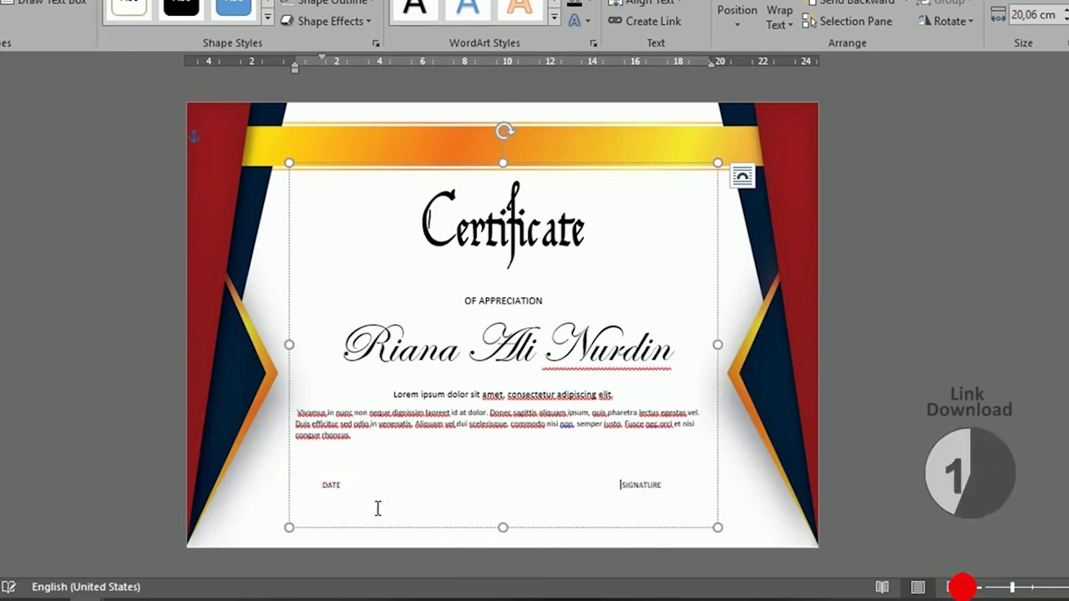
pyautogui.moveTo(503, 528); pyautogui.dragTo(507, 541)
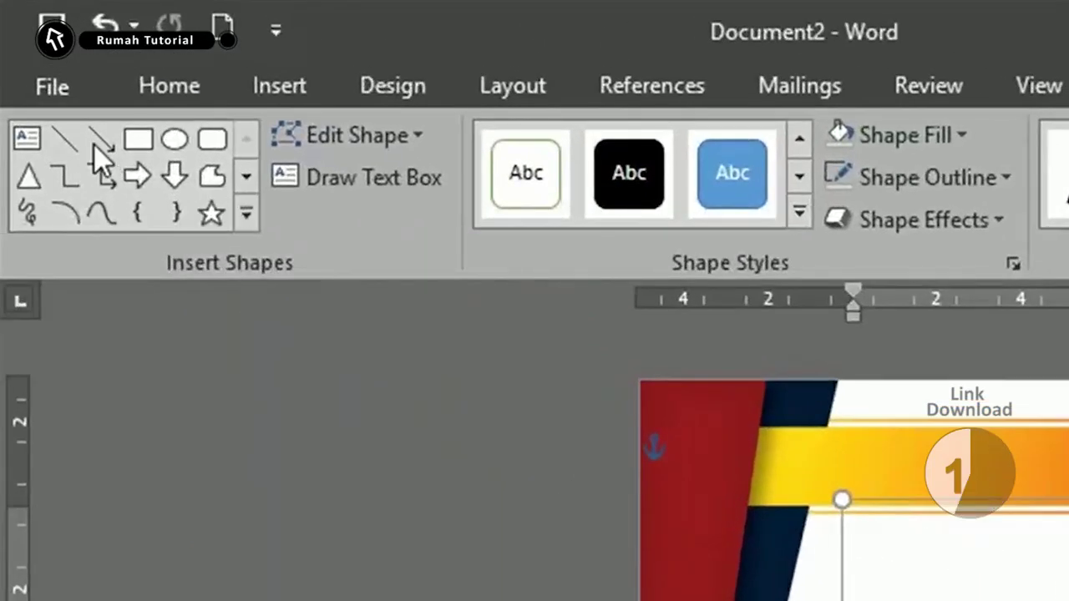
# Step: Draw a horizontal line under the recipient's name and a signature line above DATE
pyautogui.click(95, 143)
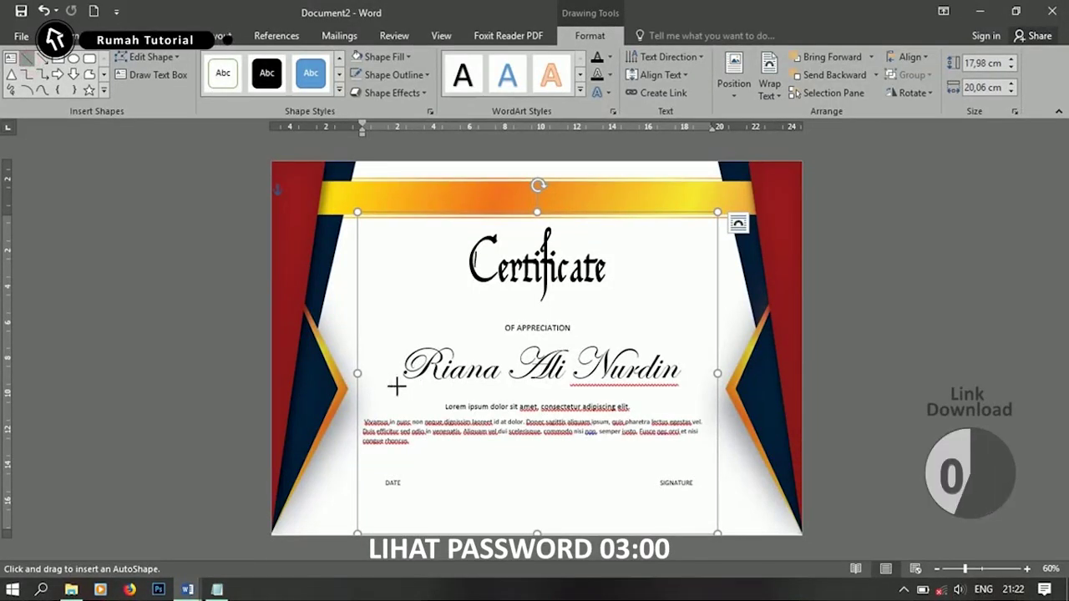
pyautogui.moveTo(391, 387); pyautogui.dragTo(698, 387)
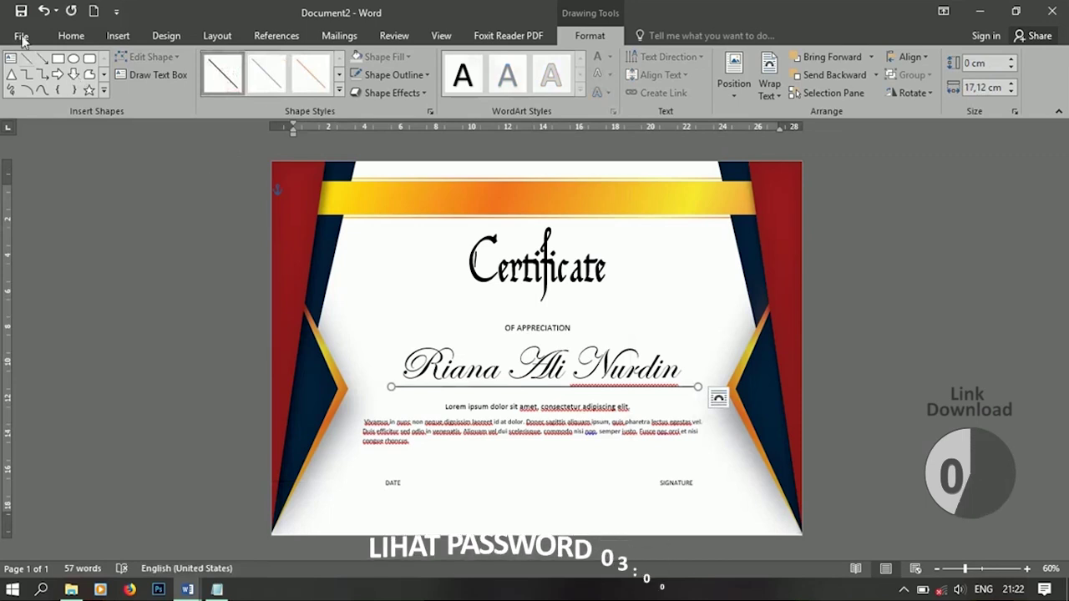
pyautogui.click(26, 59)
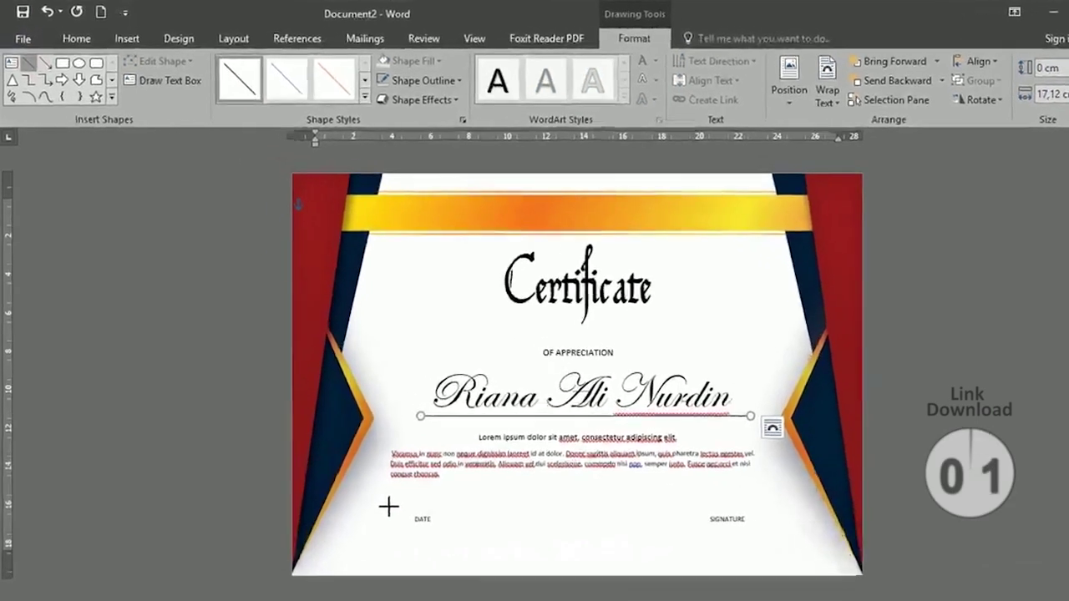
pyautogui.moveTo(361, 473); pyautogui.dragTo(404, 468)
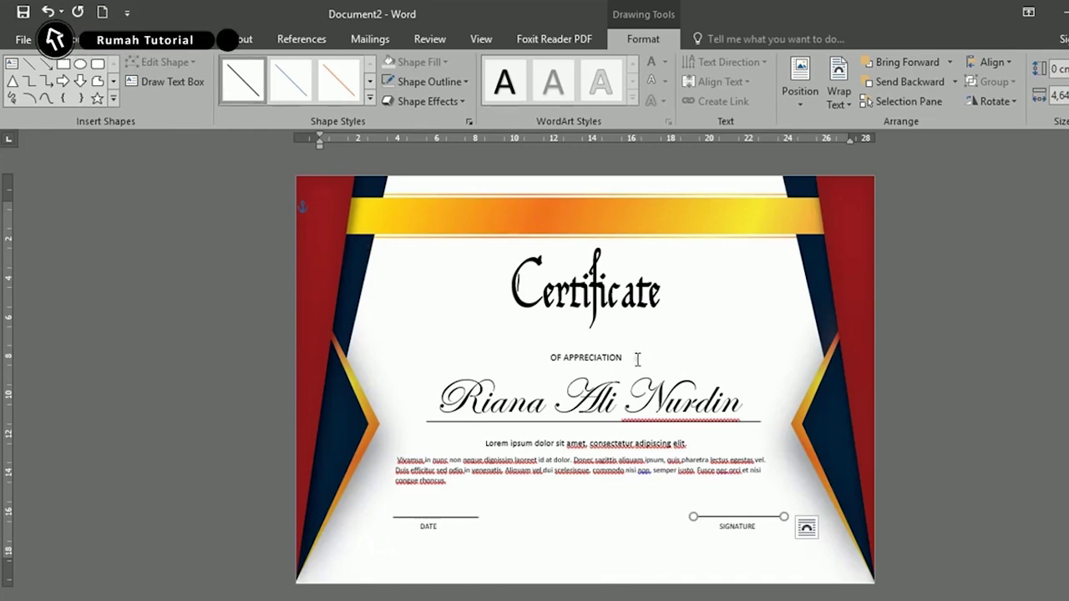
# Step: Enlarge the OF APPRECIATION subtitle one size step
pyautogui.moveTo(637, 359); pyautogui.dragTo(586, 357)
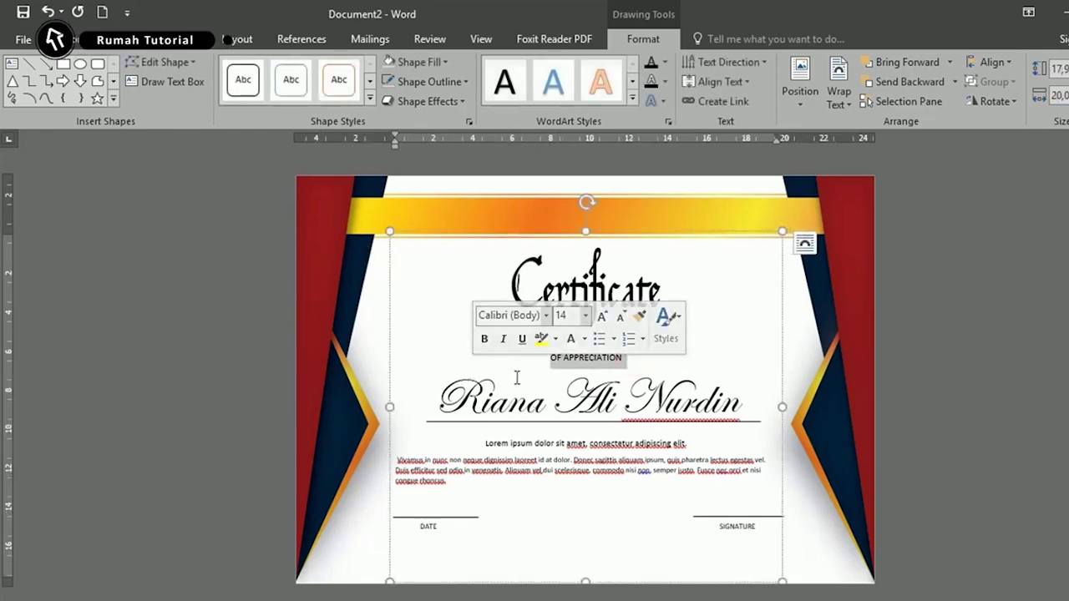
pyautogui.hotkey('ctrl', ']')
pyautogui.hotkey('ctrl', ']')
pyautogui.hotkey('ctrl', ']')
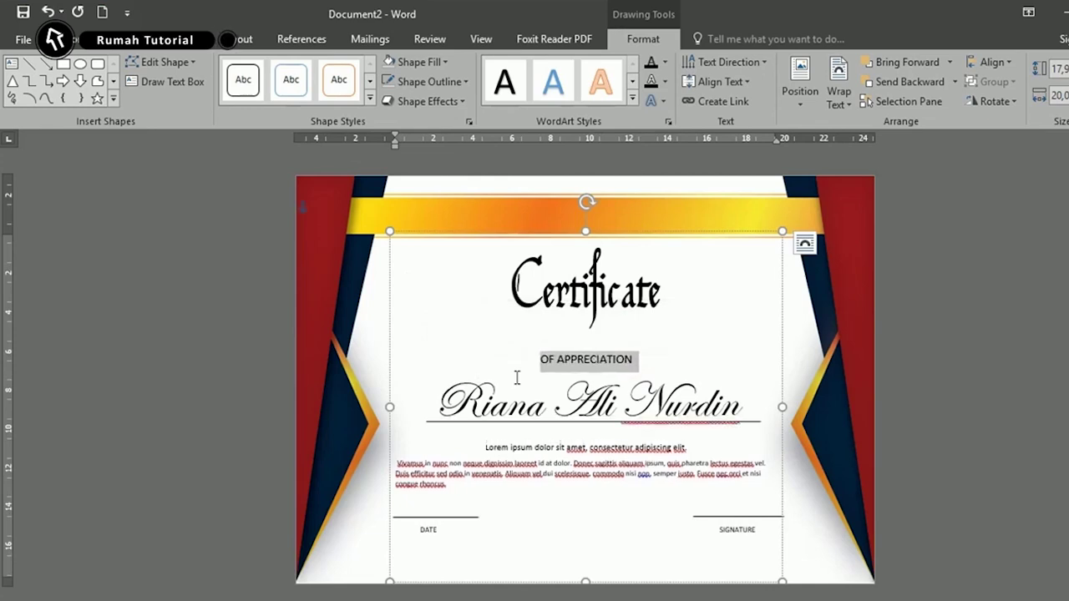
pyautogui.click(478, 522)
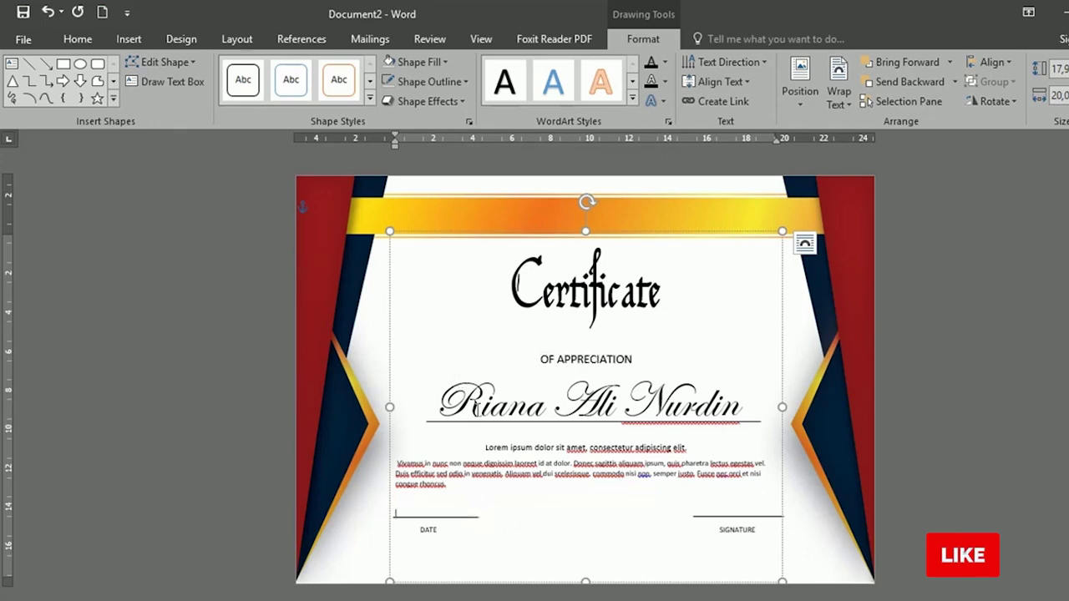
# Step: Centre-align the lorem ipsum body paragraph beneath the name
pyautogui.moveTo(397, 462); pyautogui.dragTo(494, 507)
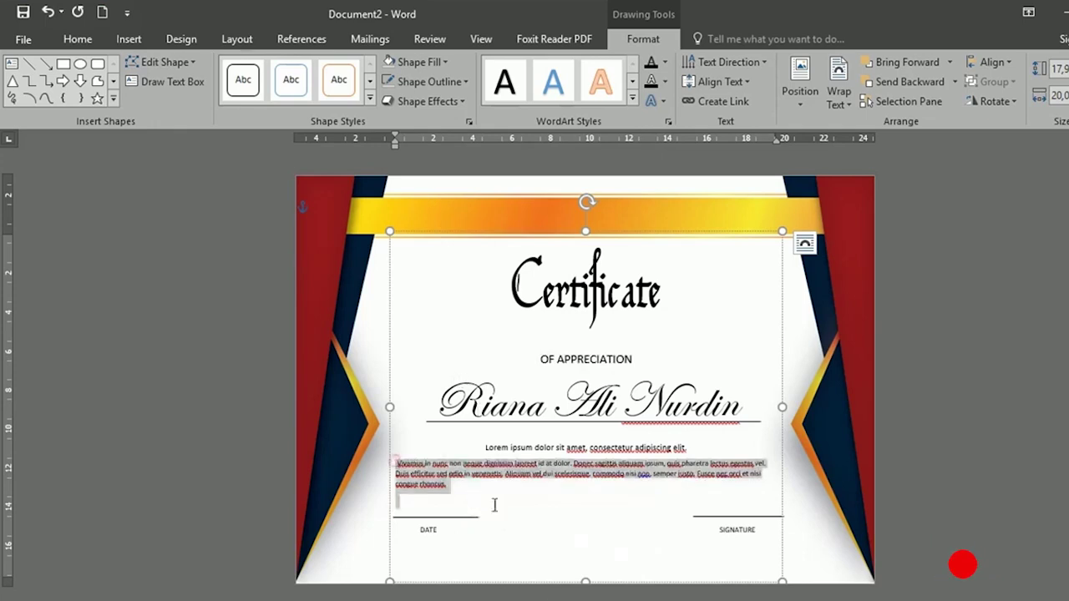
pyautogui.hotkey('ctrl', 'e')
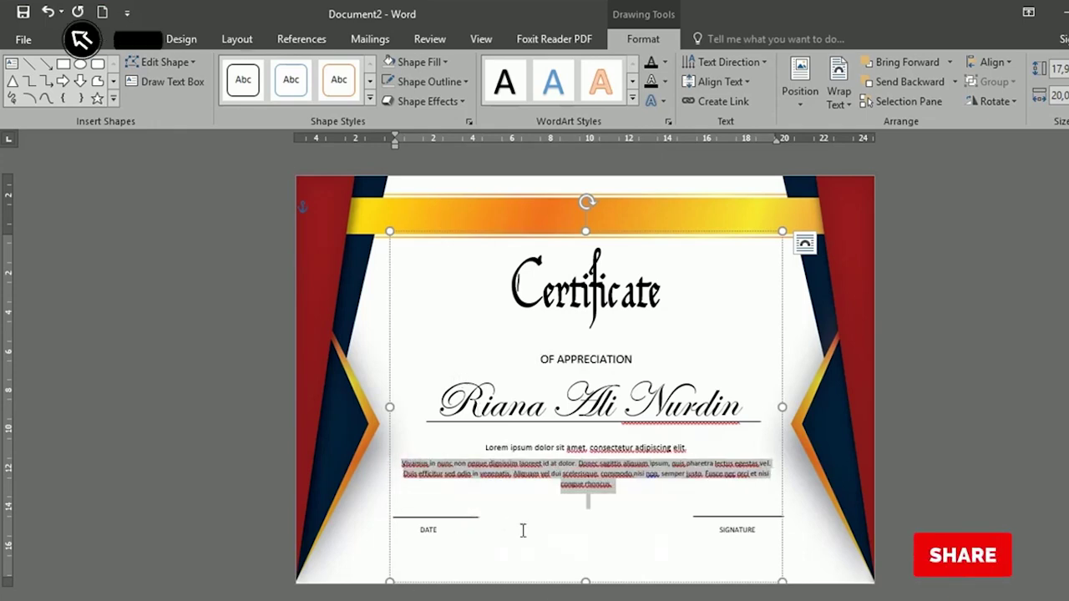
pyautogui.click(622, 495)
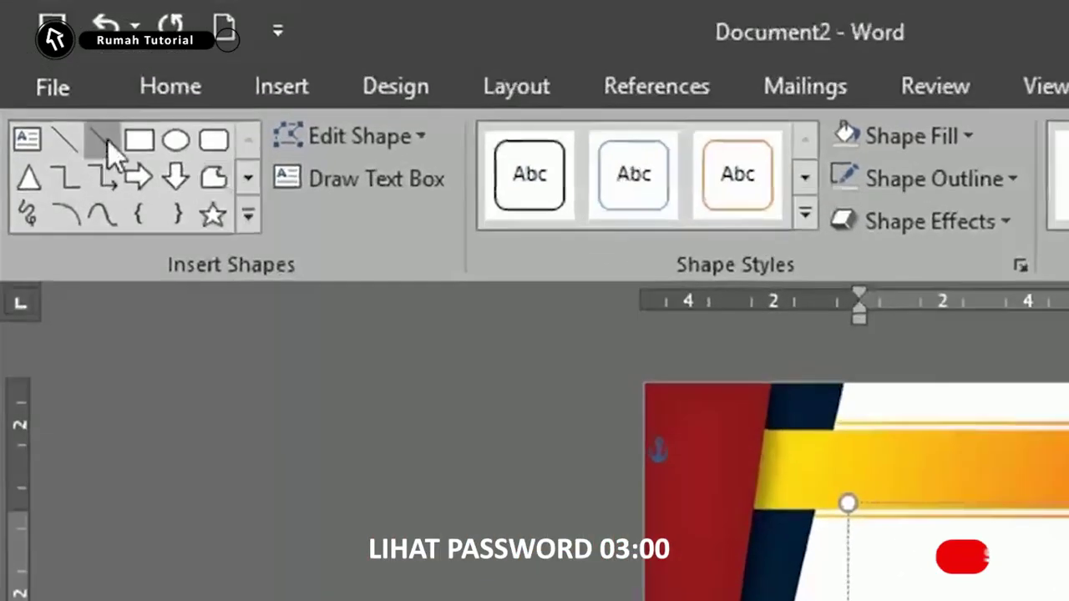
pyautogui.click(80, 63)
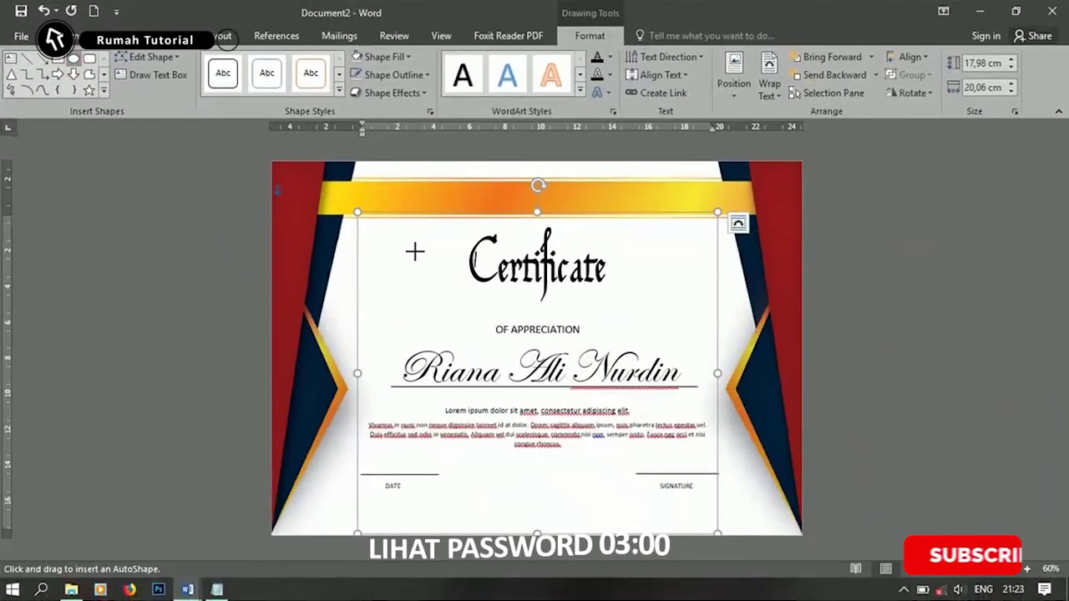
# Step: Draw a circle and fill it with the college logo picture
pyautogui.moveTo(366, 203); pyautogui.dragTo(465, 300)
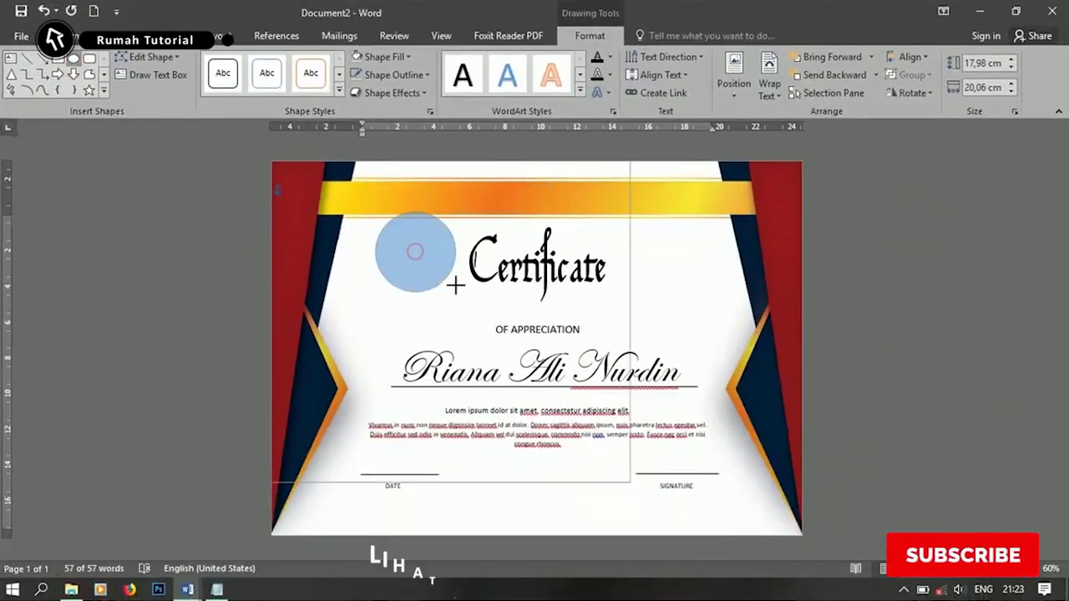
pyautogui.click(388, 58)
pyautogui.click(421, 237)
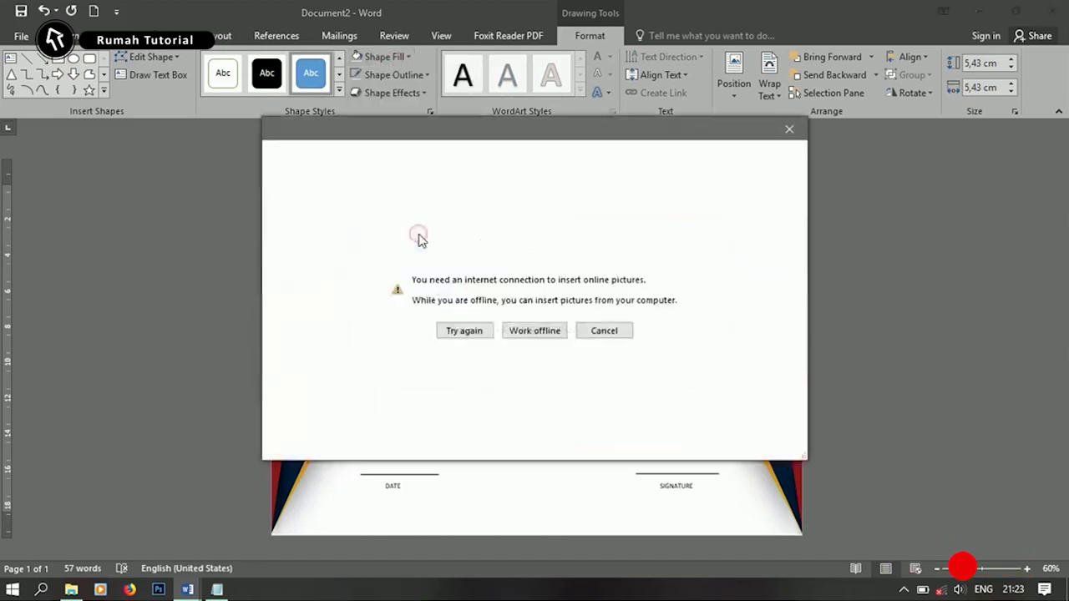
pyautogui.click(536, 331)
pyautogui.click(472, 125)
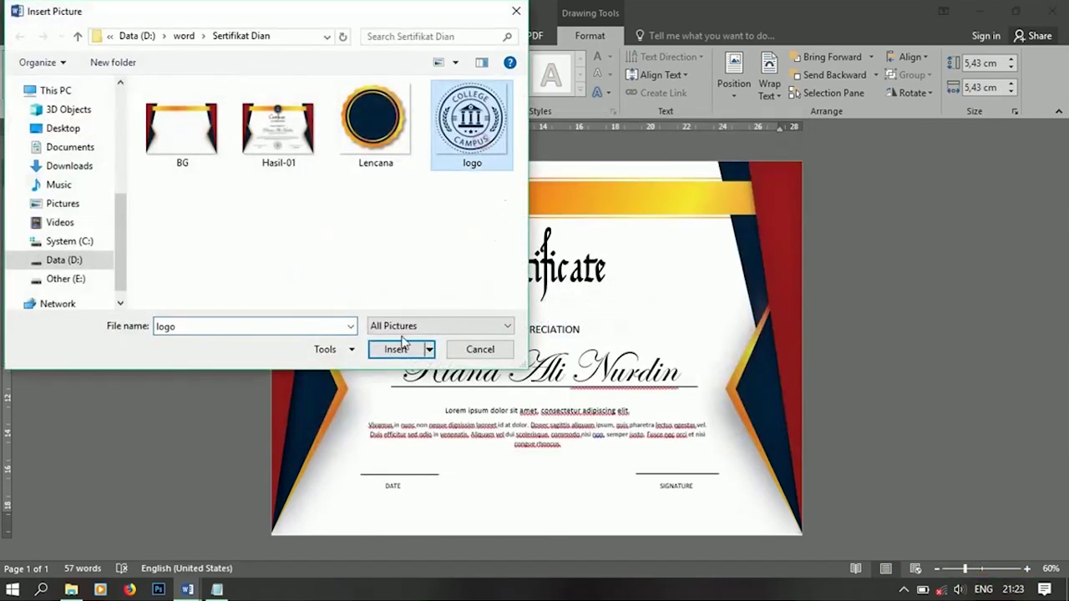
pyautogui.click(396, 349)
# Step: Remove the outline from the logo circle
pyautogui.rightClick(393, 205)
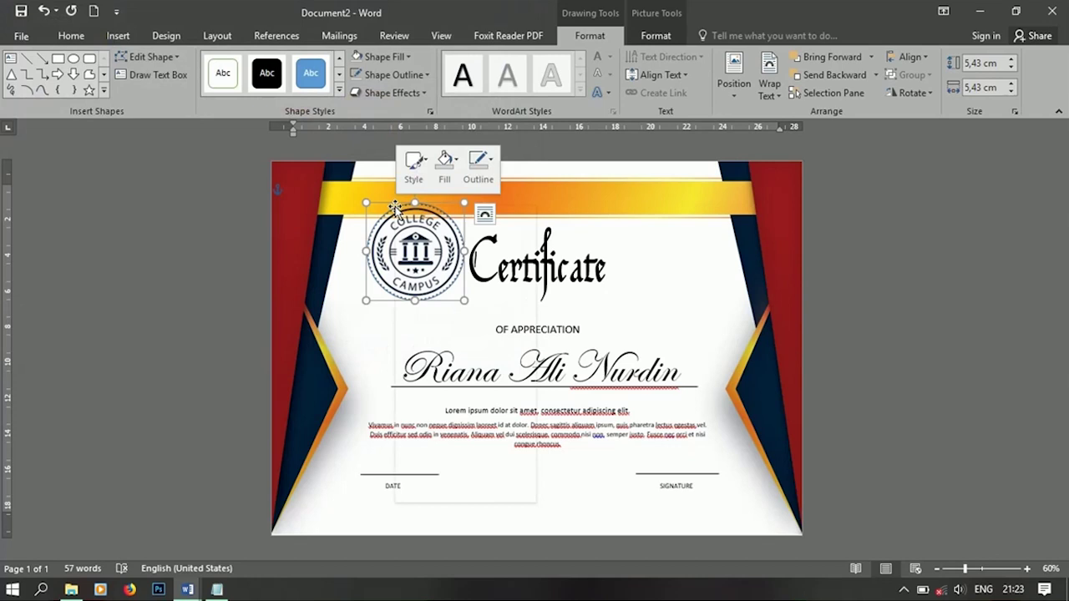
pyautogui.click(479, 162)
pyautogui.click(494, 320)
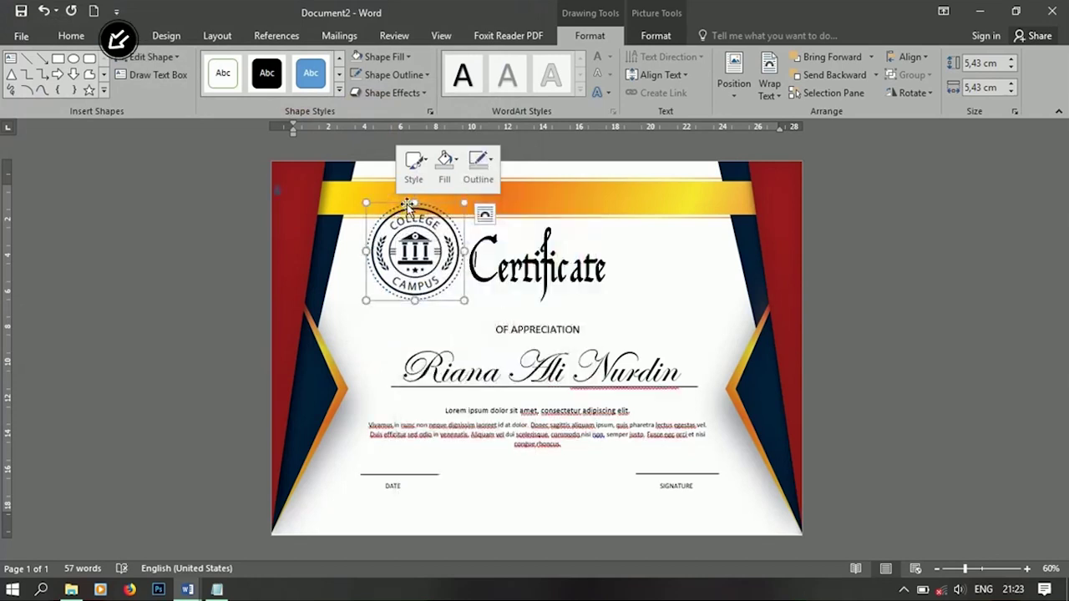
# Step: Shrink the logo to 3,42 cm and centre it at the bottom between DATE and SIGNATURE
pyautogui.moveTo(464, 303); pyautogui.dragTo(447, 280)
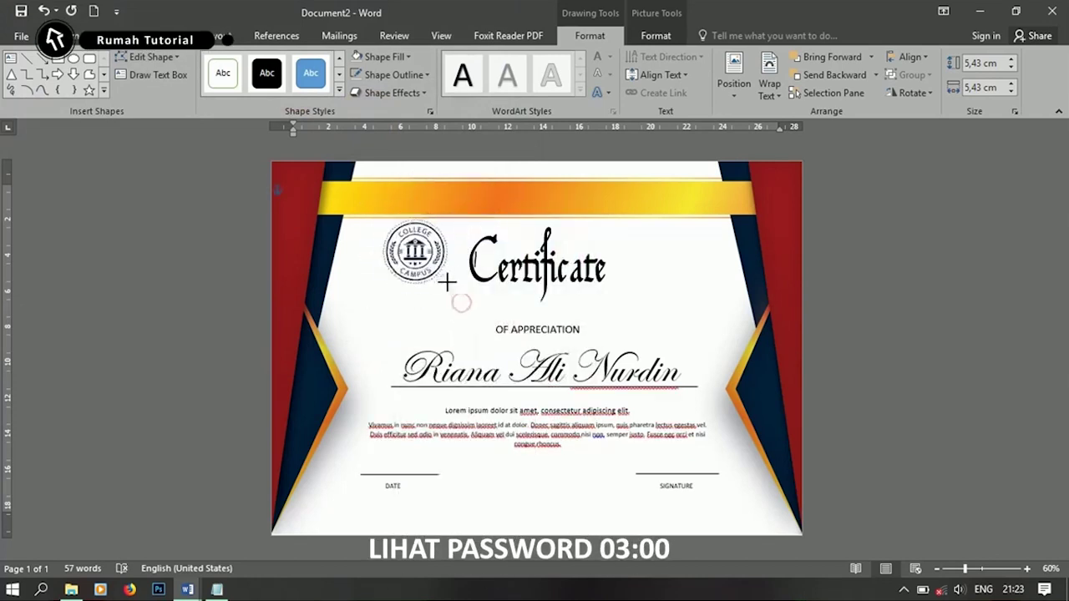
pyautogui.moveTo(397, 225); pyautogui.dragTo(520, 448)
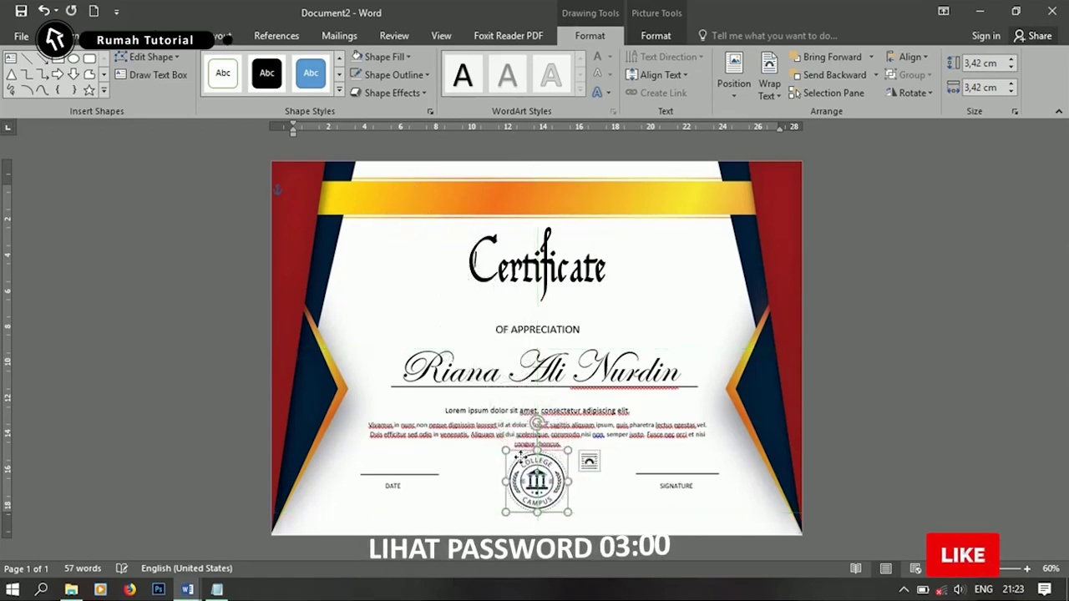
pyautogui.moveTo(520, 448); pyautogui.dragTo(519, 465)
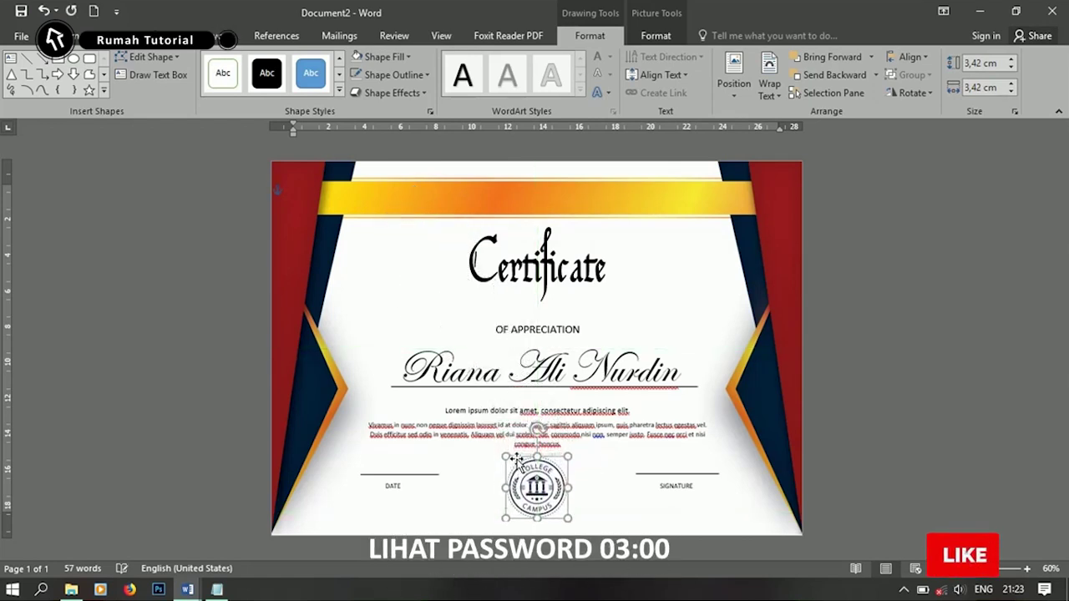
pyautogui.click(382, 375)
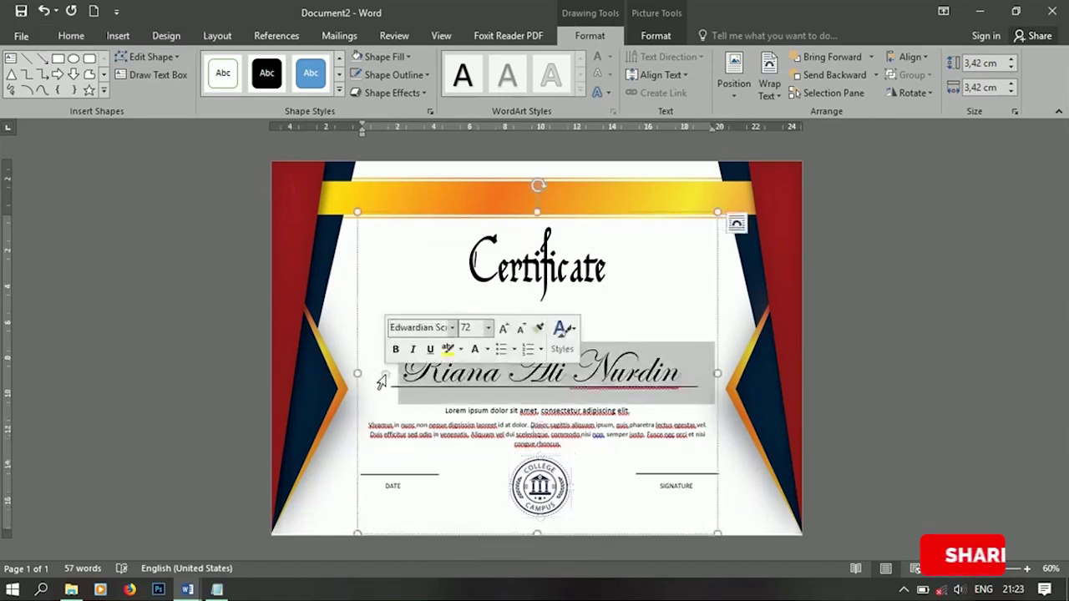
pyautogui.click(366, 281)
pyautogui.click(73, 59)
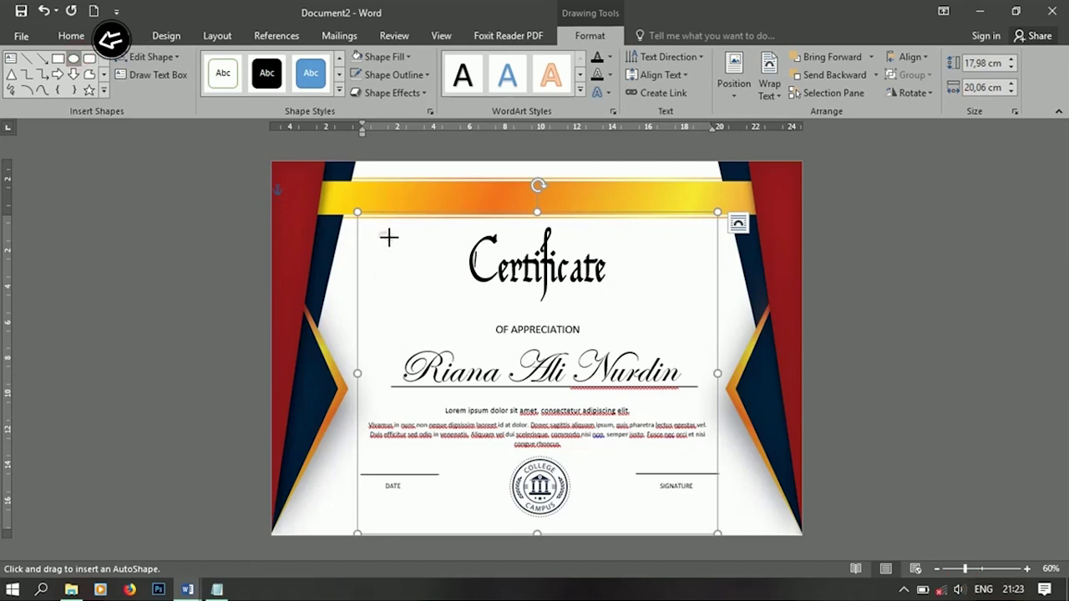
# Step: Draw a new circle and fill it with the Lencana badge picture
pyautogui.moveTo(386, 237); pyautogui.dragTo(436, 284)
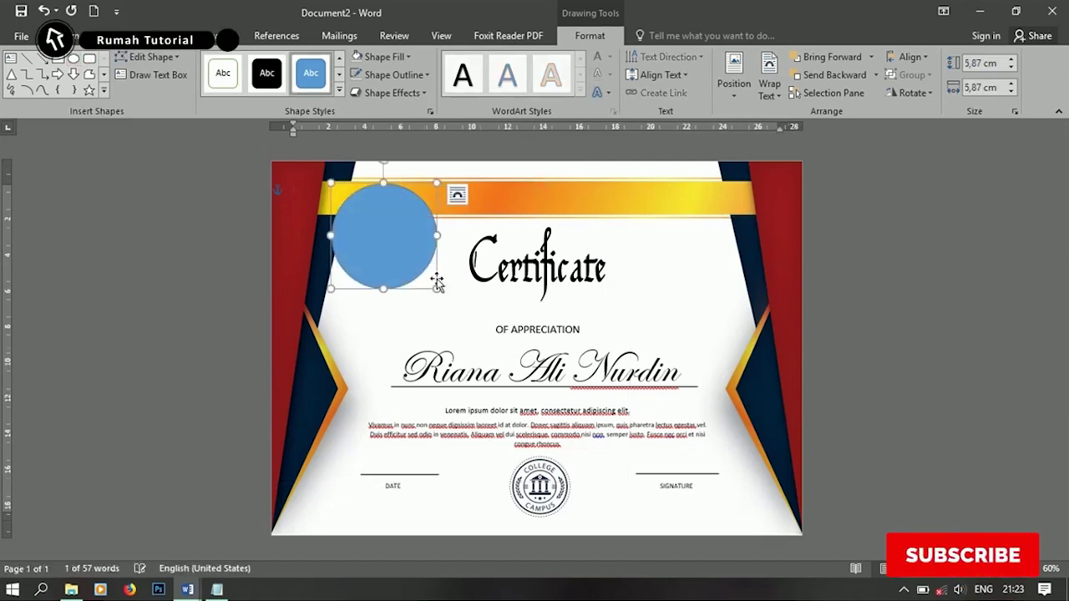
pyautogui.click(396, 57)
pyautogui.click(421, 234)
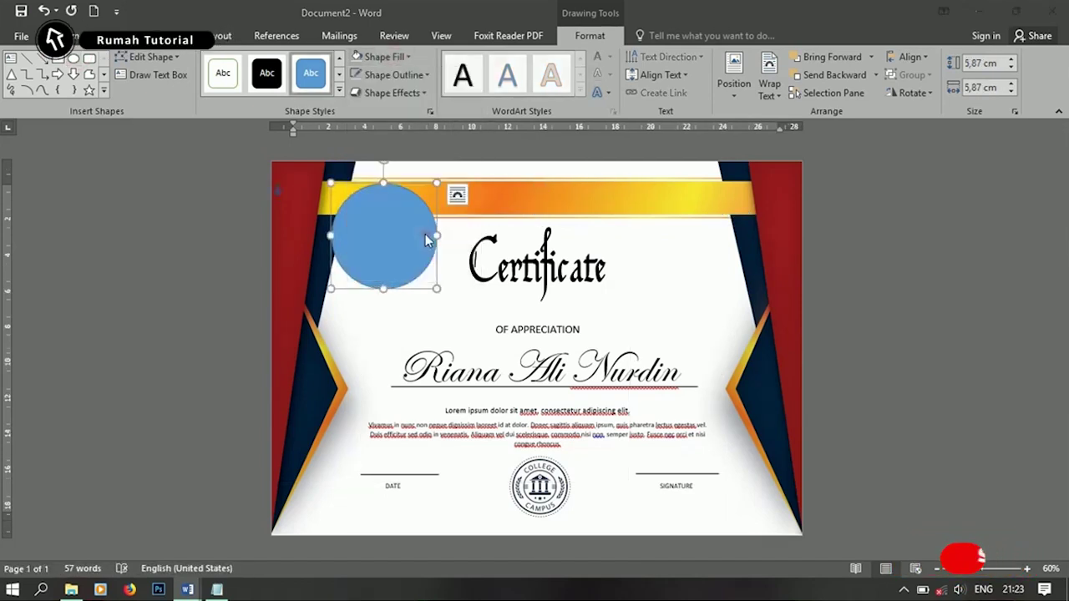
pyautogui.click(528, 330)
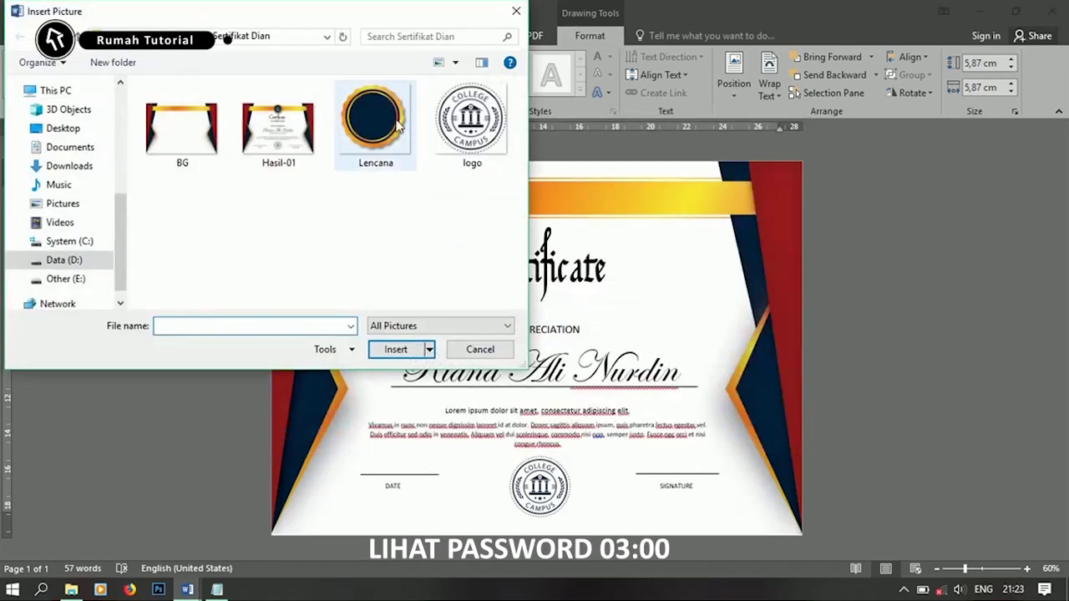
pyautogui.click(375, 124)
pyautogui.click(399, 353)
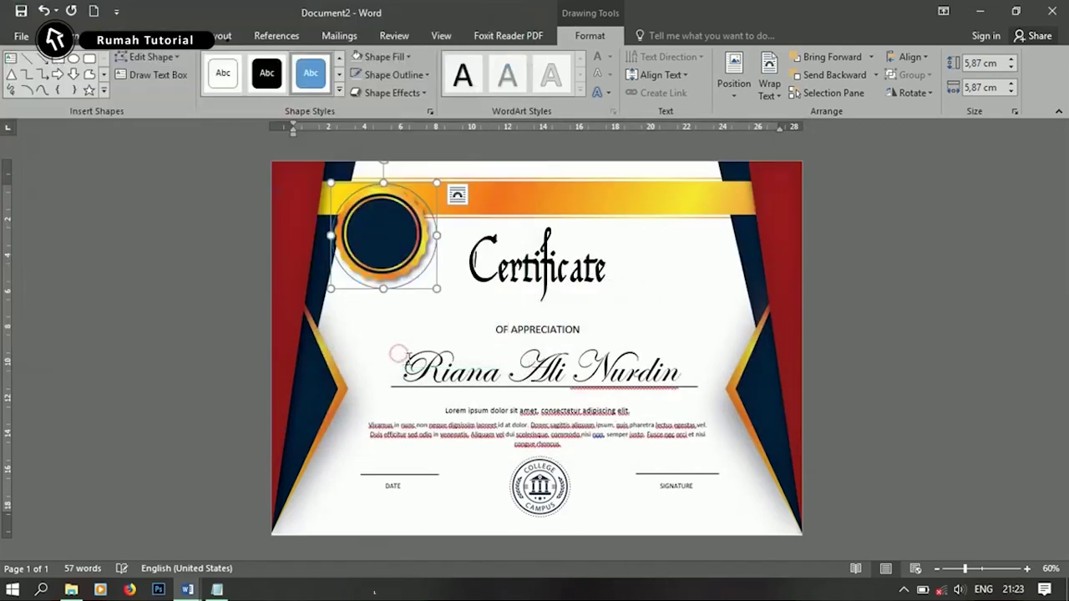
# Step: Remove the outline from the badge circle
pyautogui.rightClick(373, 193)
pyautogui.click(455, 147)
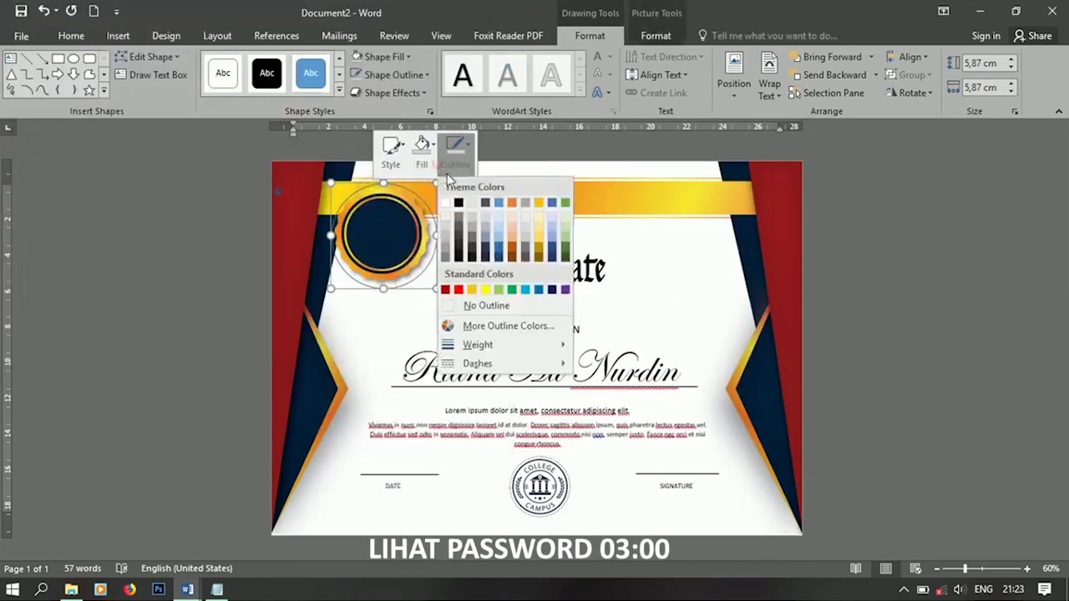
pyautogui.click(491, 309)
# Step: Move the badge to top centre on the gold ribbon and shrink it to 3,77 cm
pyautogui.moveTo(360, 226); pyautogui.dragTo(517, 196)
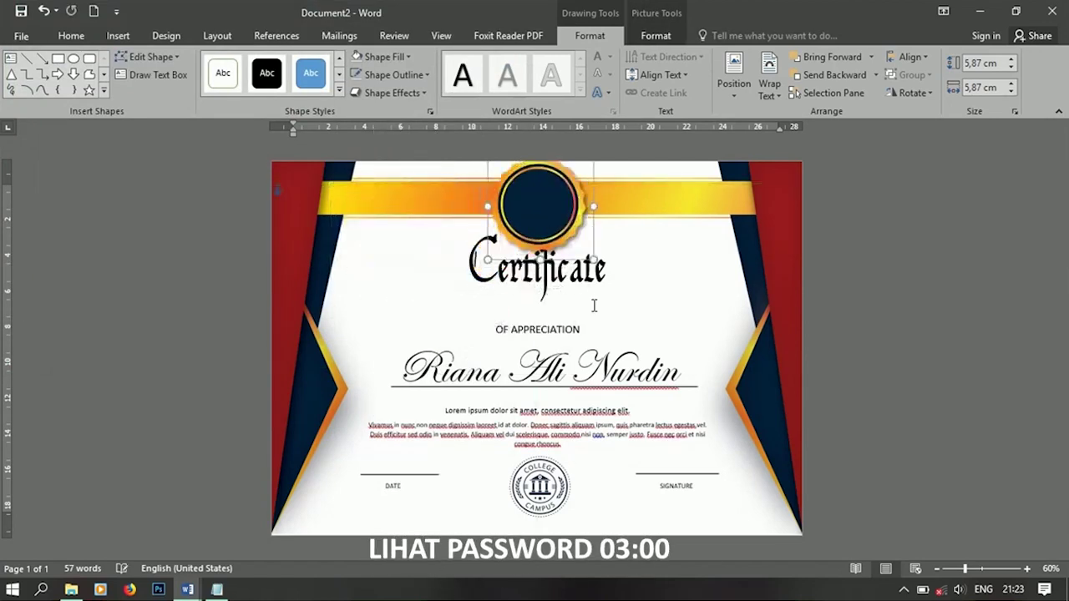
pyautogui.moveTo(593, 259); pyautogui.dragTo(573, 241)
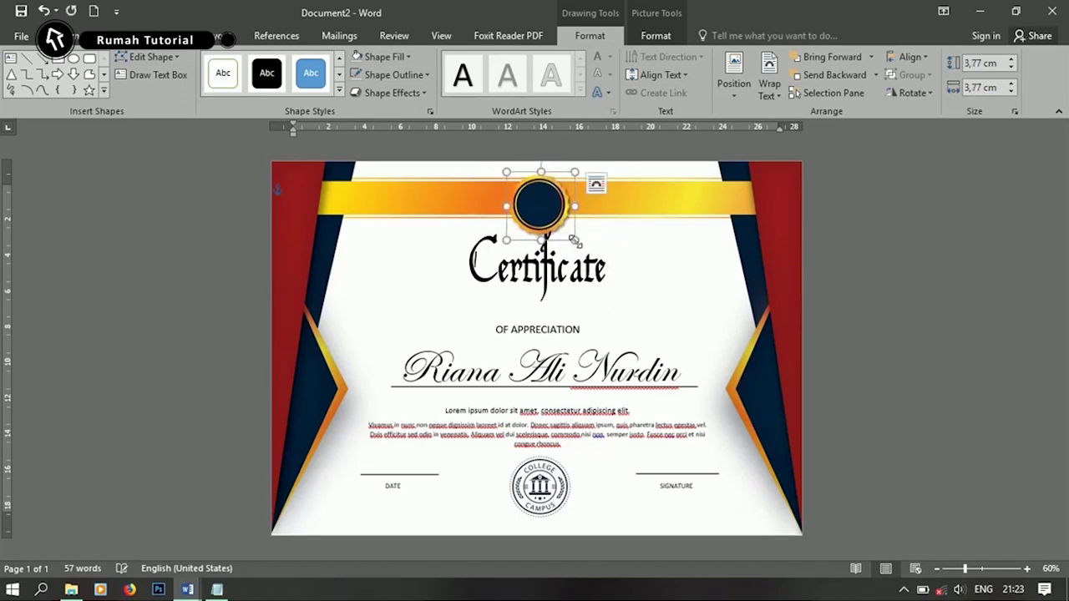
pyautogui.press('Up')
pyautogui.press('Up')
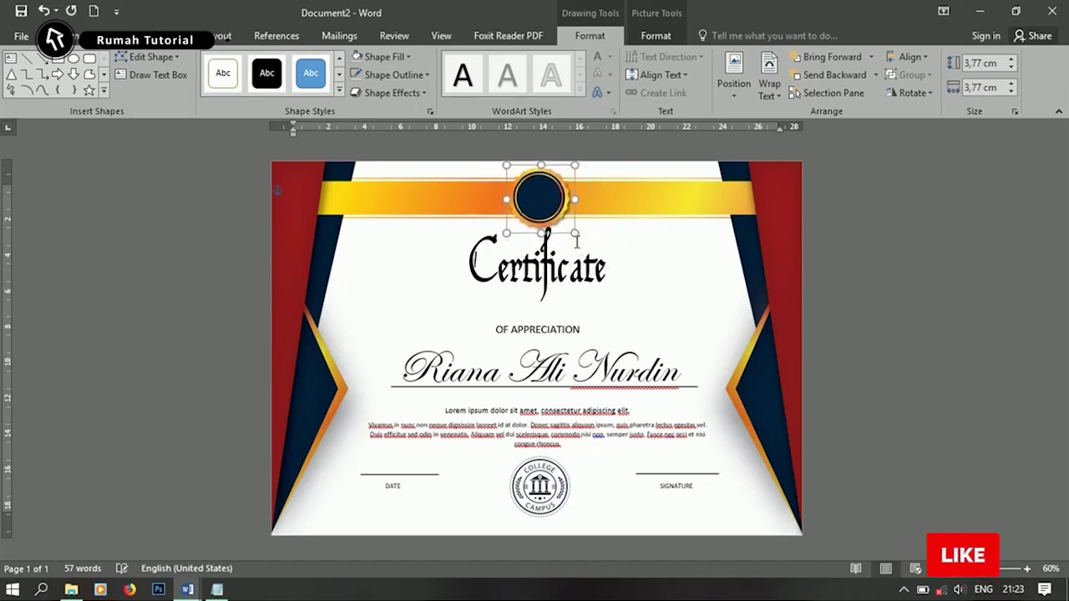
pyautogui.press('Up')
pyautogui.press('Up')
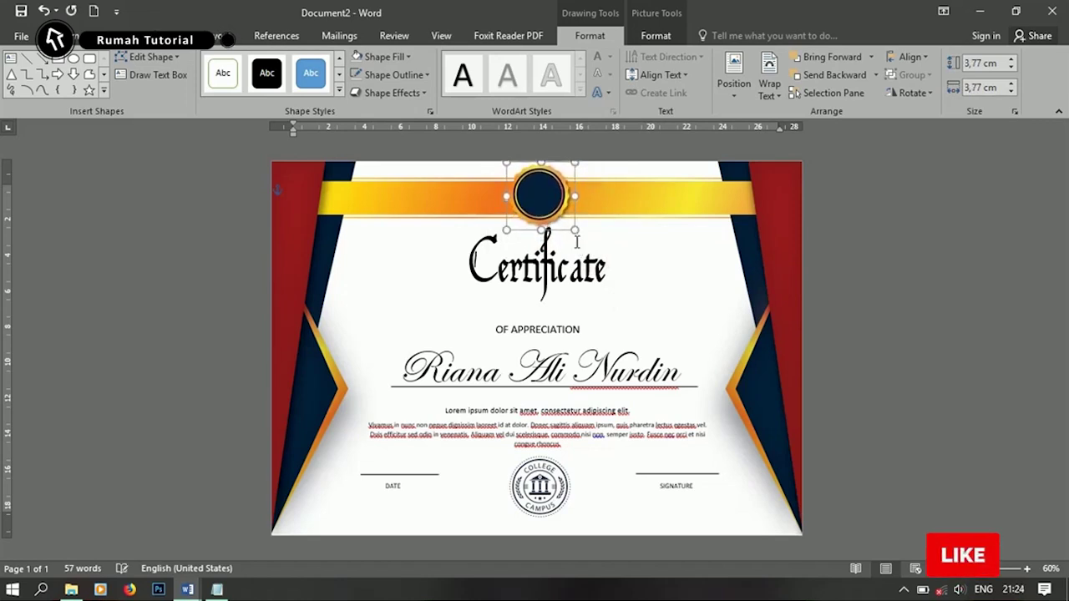
pyautogui.press('Left')
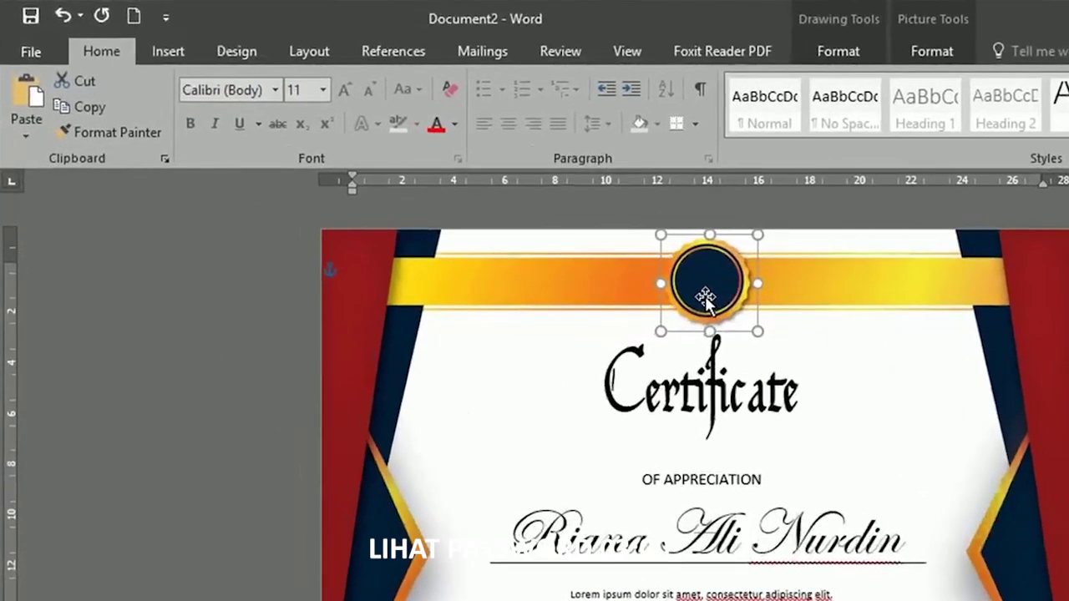
# Step: Draw a text box beside the Certificate title
pyautogui.click(338, 392)
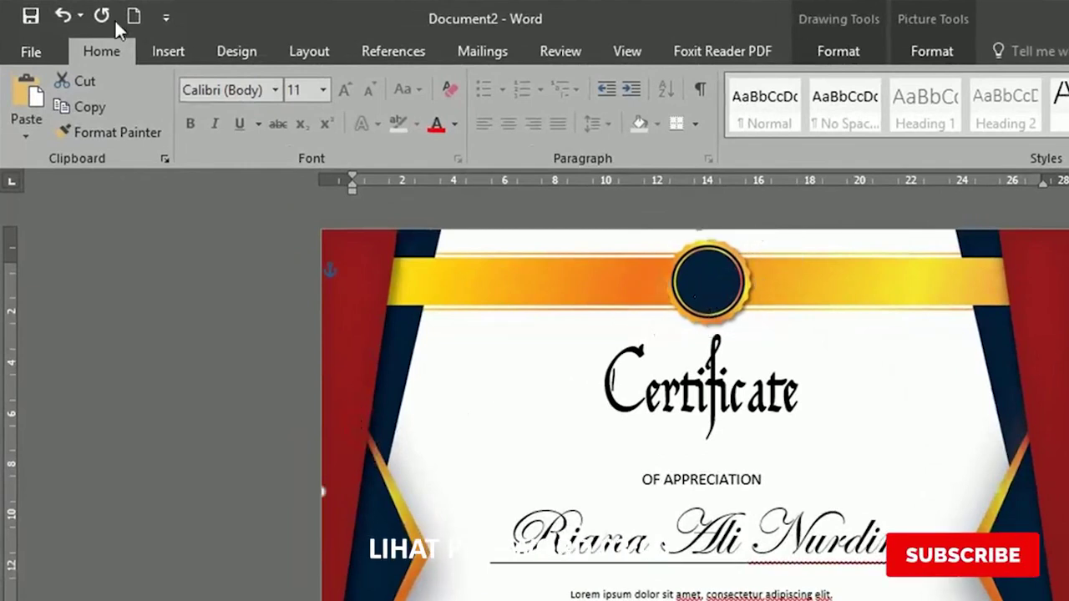
pyautogui.click(163, 48)
pyautogui.click(302, 100)
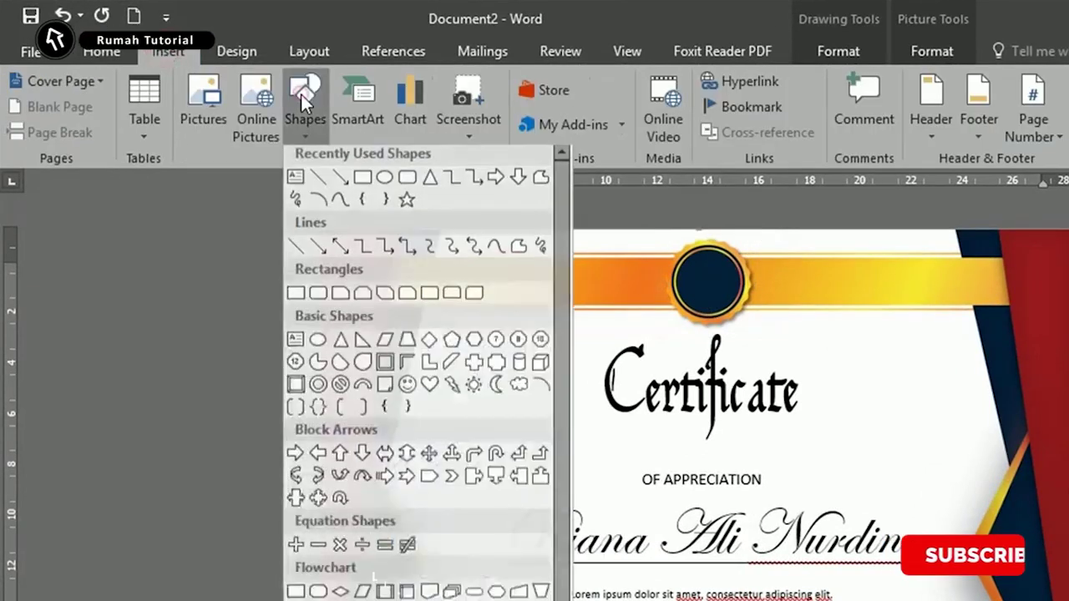
pyautogui.click(298, 184)
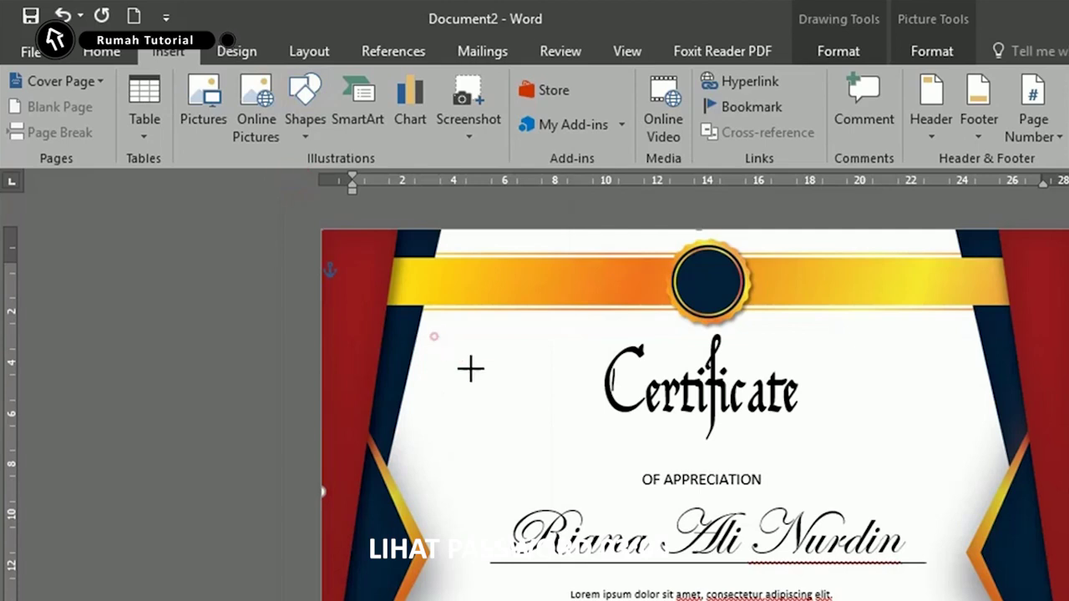
pyautogui.moveTo(434, 336); pyautogui.dragTo(582, 464)
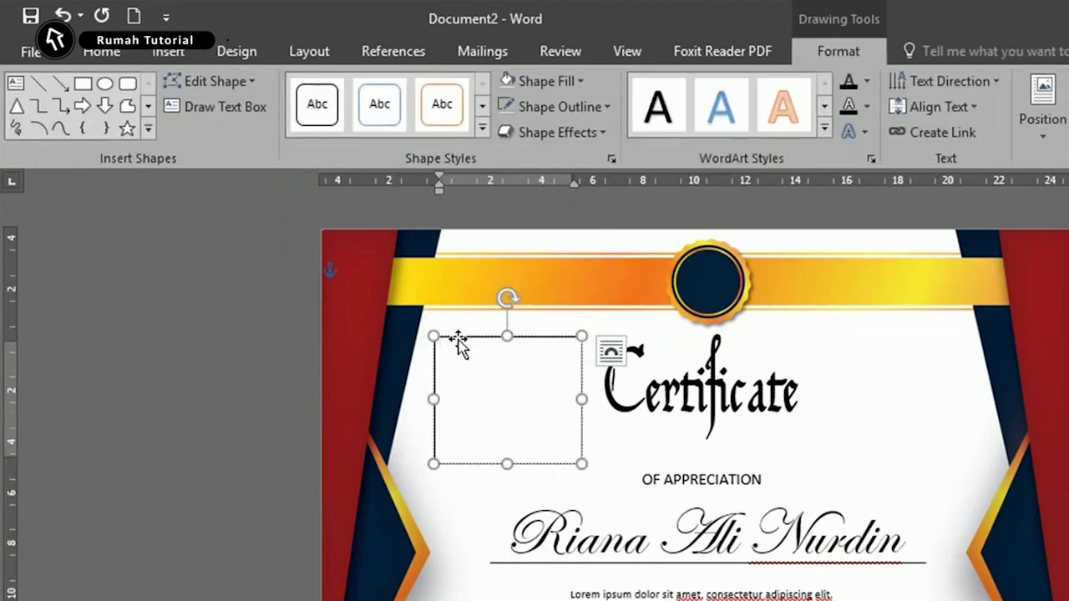
# Step: Give the text box no fill and no outline
pyautogui.rightClick(460, 342)
pyautogui.click(528, 282)
pyautogui.click(576, 501)
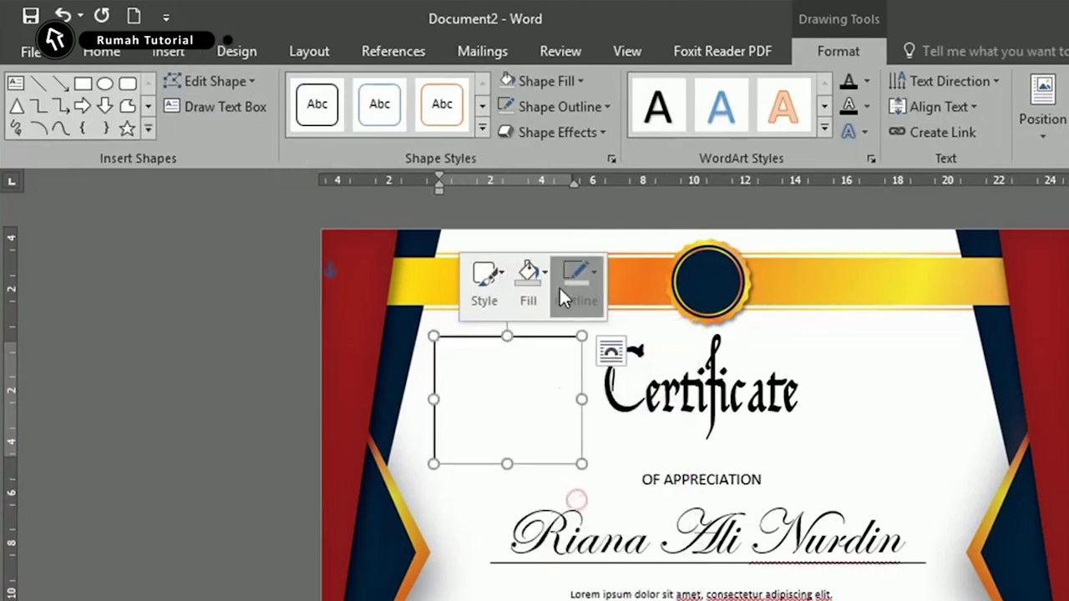
pyautogui.click(566, 292)
pyautogui.click(618, 501)
# Step: Set the TOP AWARD text in the box to size 24
pyautogui.click(469, 372)
pyautogui.write('TOP AWARD')
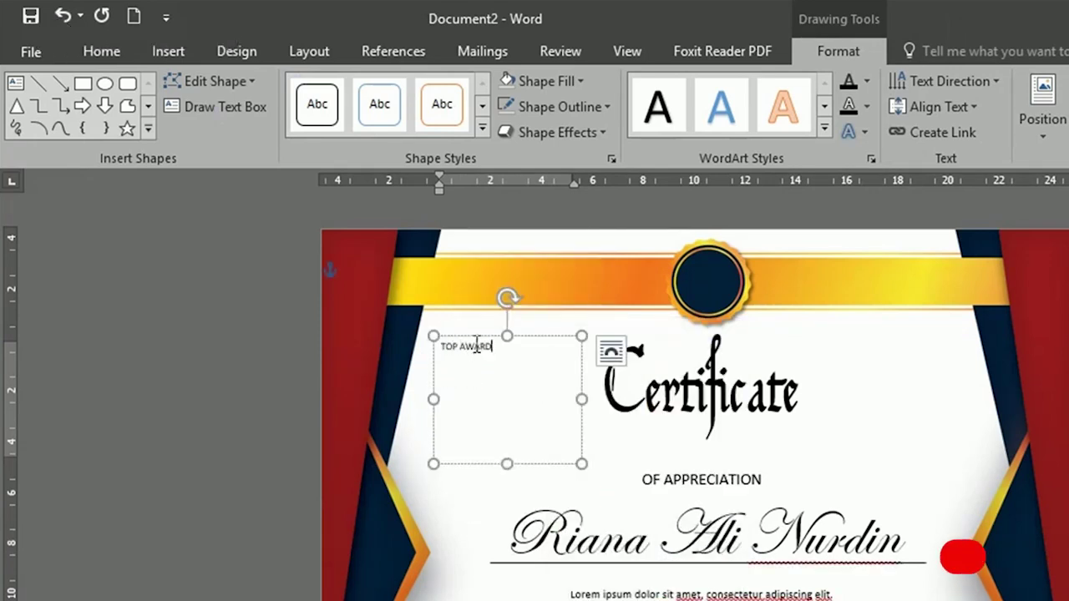
pyautogui.moveTo(477, 346); pyautogui.dragTo(442, 359)
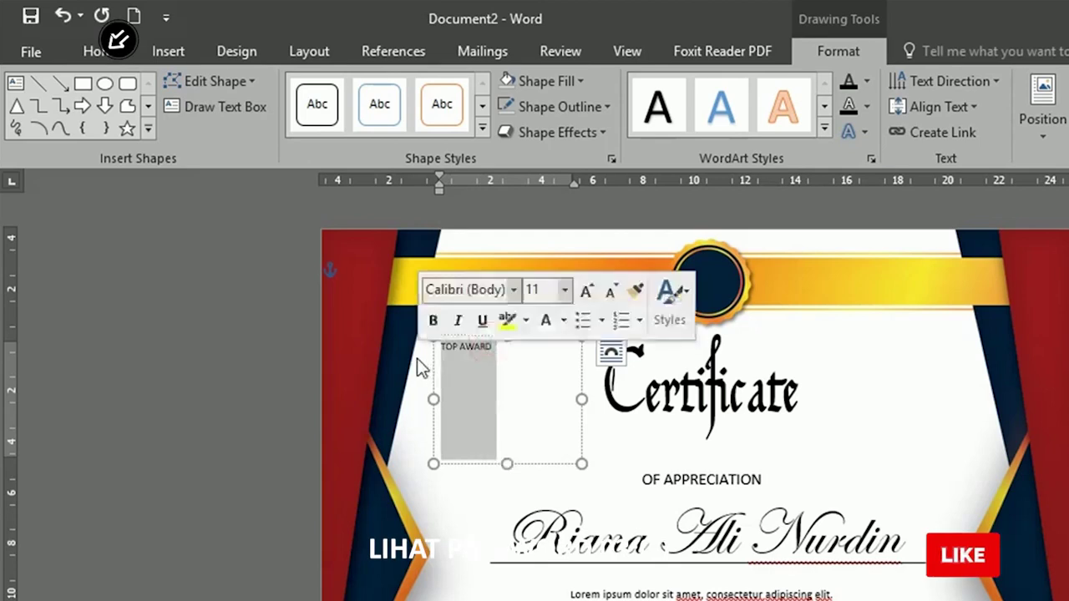
pyautogui.click(563, 292)
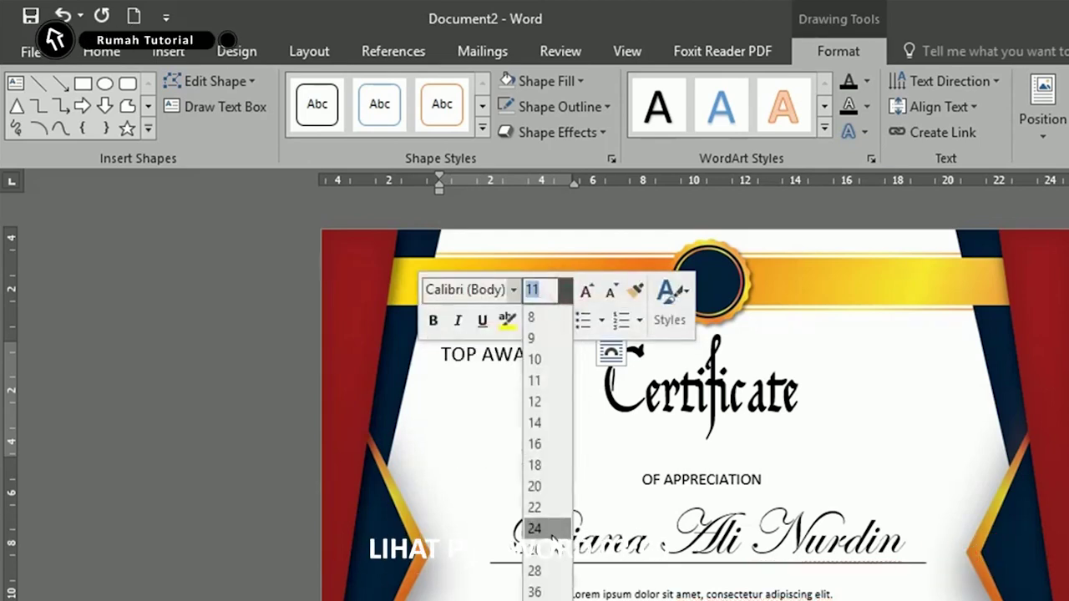
pyautogui.click(552, 529)
# Step: Put TOP and AWARD on two centred lines with tighter line spacing
pyautogui.click(537, 386)
pyautogui.click(478, 356)
pyautogui.press('Return')
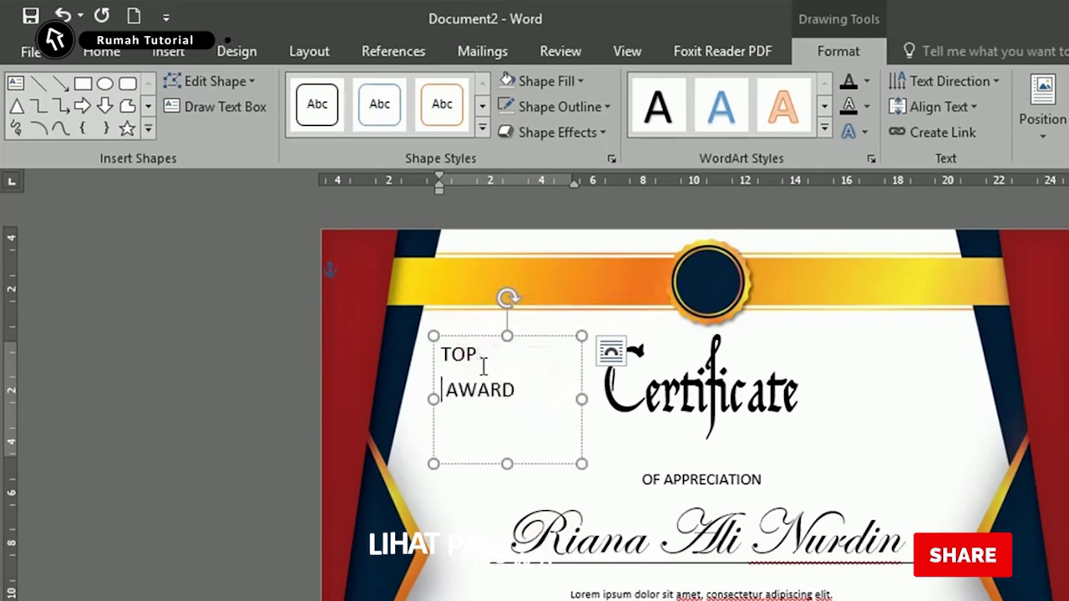
pyautogui.moveTo(444, 351); pyautogui.dragTo(537, 425)
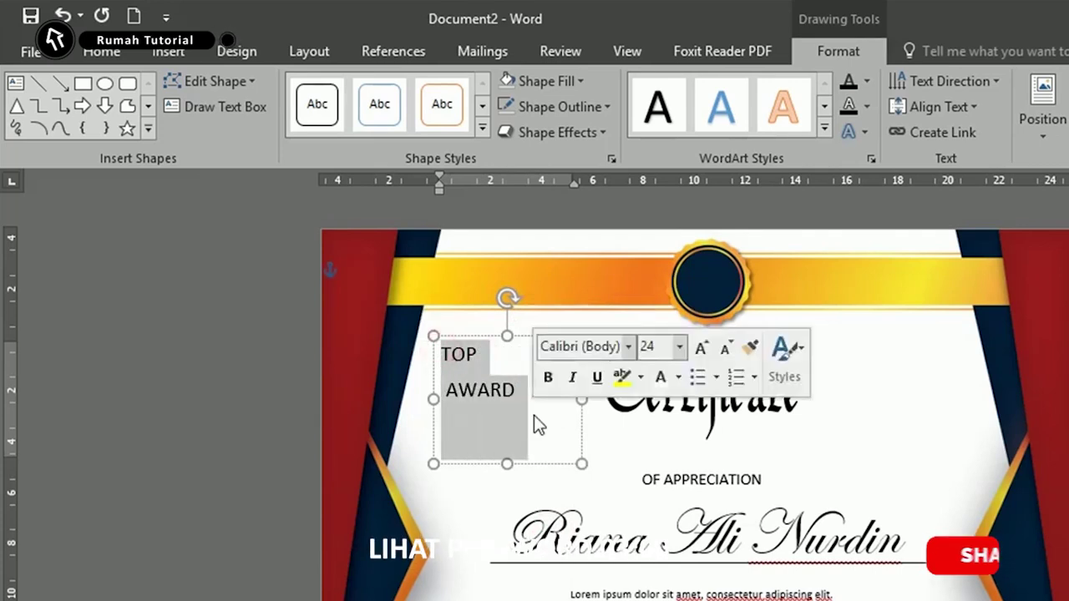
pyautogui.hotkey('ctrl', 'e')
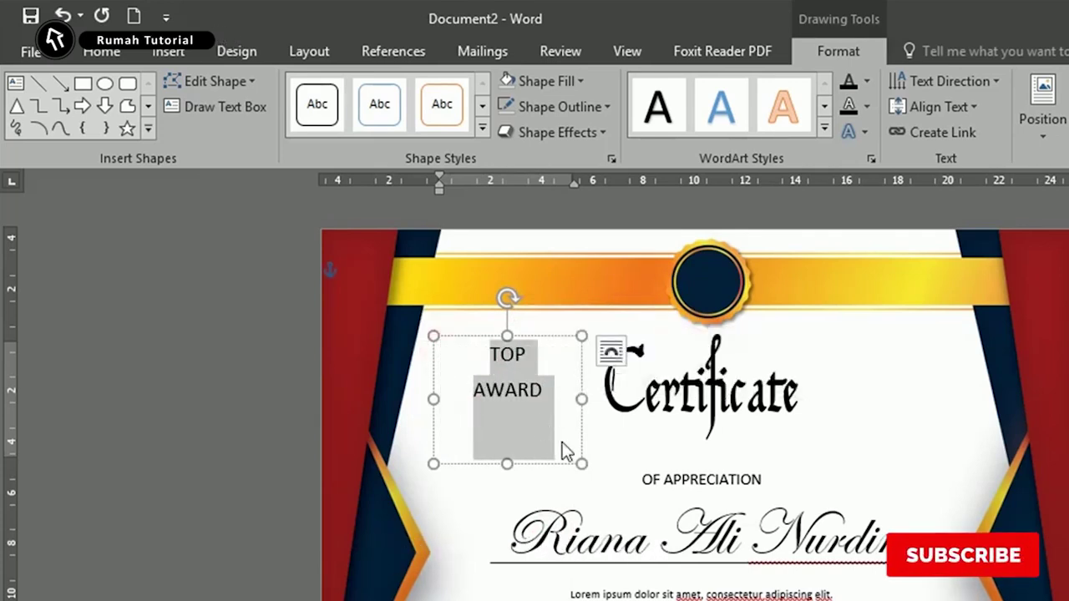
pyautogui.click(122, 51)
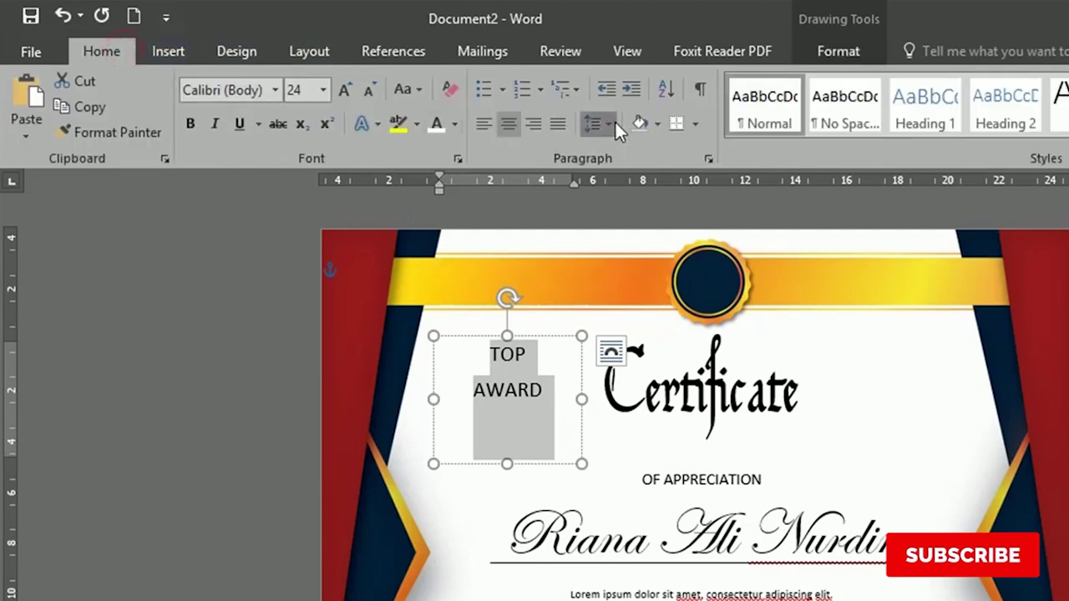
pyautogui.click(615, 120)
pyautogui.click(618, 367)
# Step: Shorten the TOP AWARD box, reduce its font, and move it onto the round medal
pyautogui.click(512, 459)
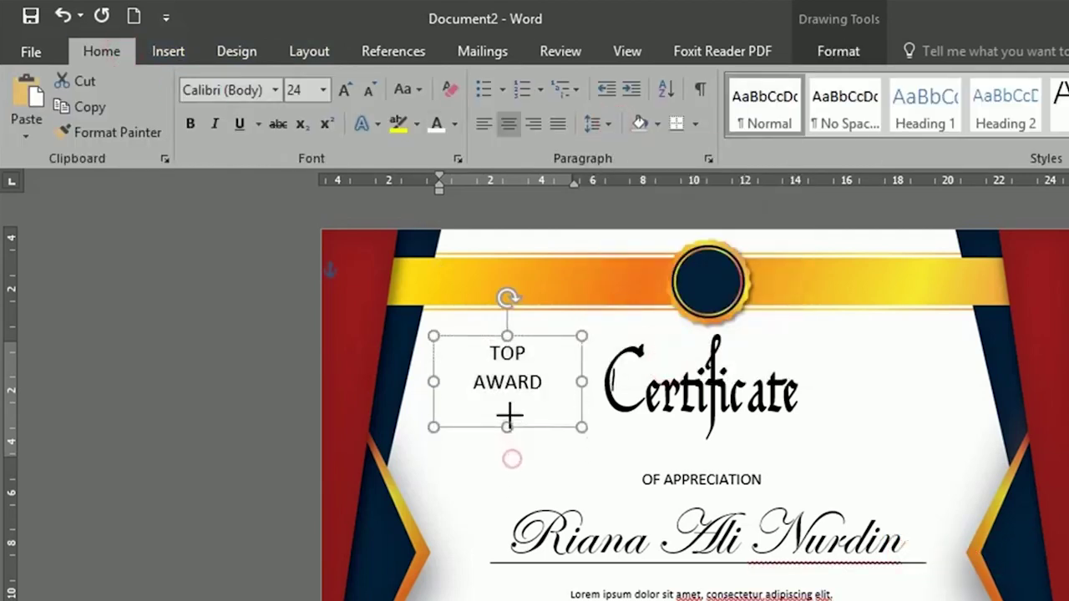
pyautogui.moveTo(510, 416); pyautogui.dragTo(510, 397)
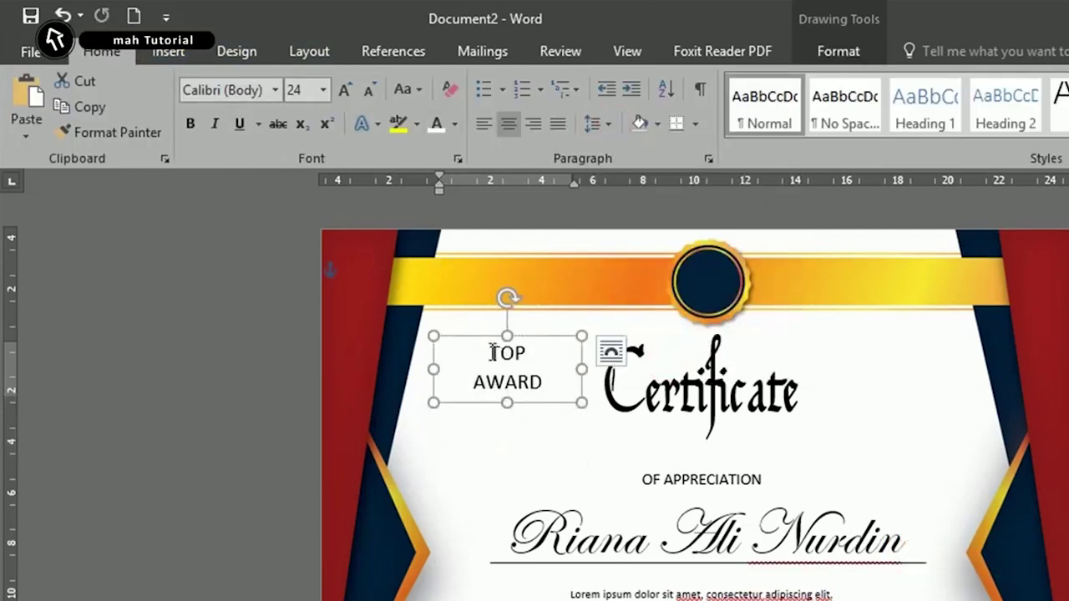
pyautogui.moveTo(489, 353); pyautogui.dragTo(543, 392)
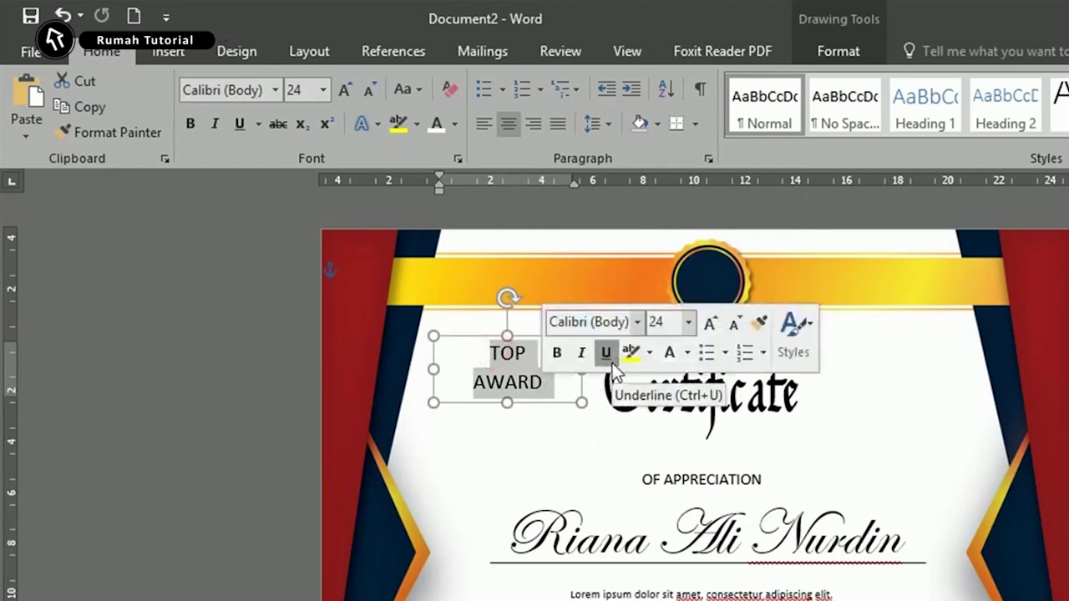
pyautogui.hotkey('ctrl', '[')
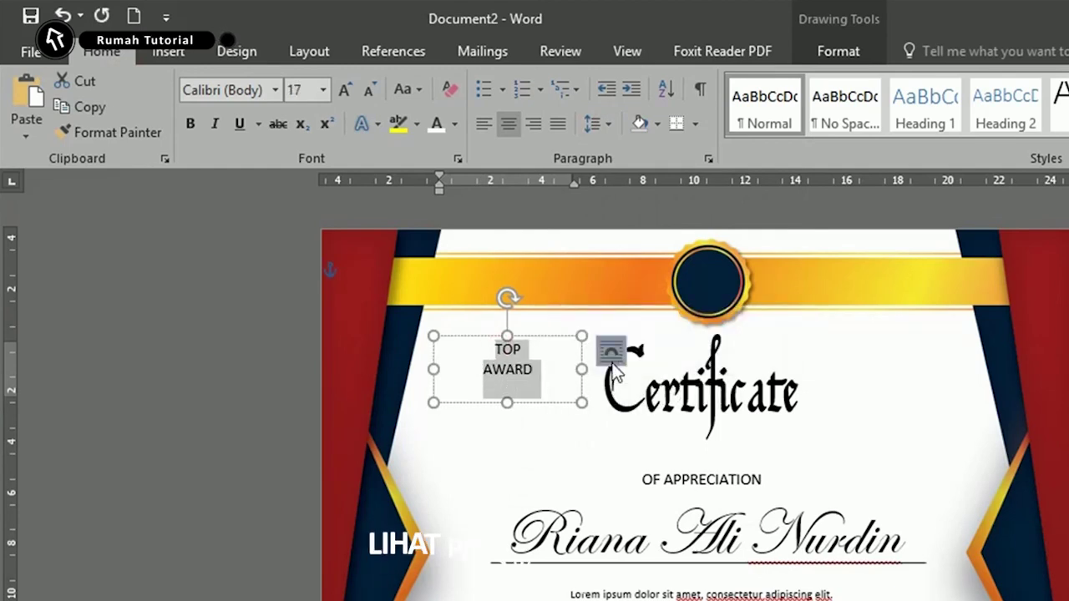
pyautogui.hotkey('ctrl', '[')
pyautogui.moveTo(505, 401); pyautogui.dragTo(499, 385)
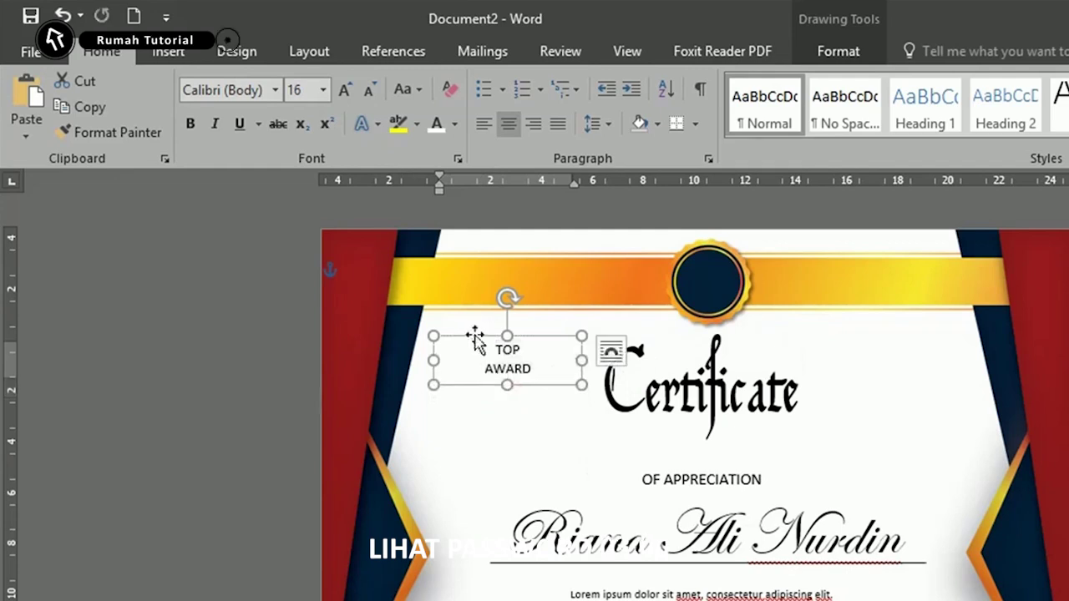
pyautogui.moveTo(503, 335); pyautogui.dragTo(695, 261)
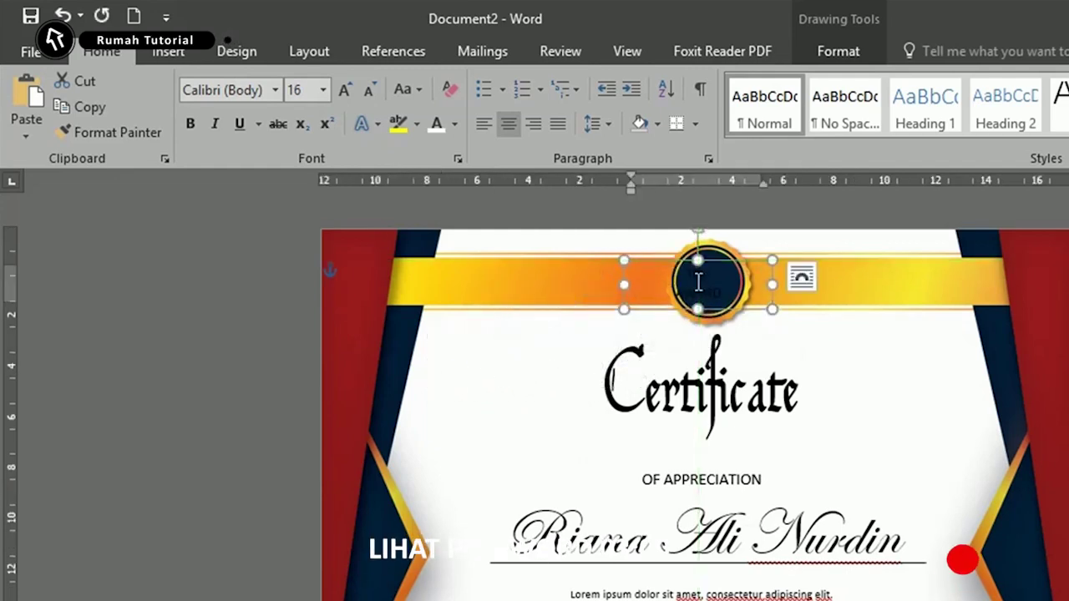
# Step: Make the TOP AWARD text white at 12 pt, centred over the medal
pyautogui.click(877, 267)
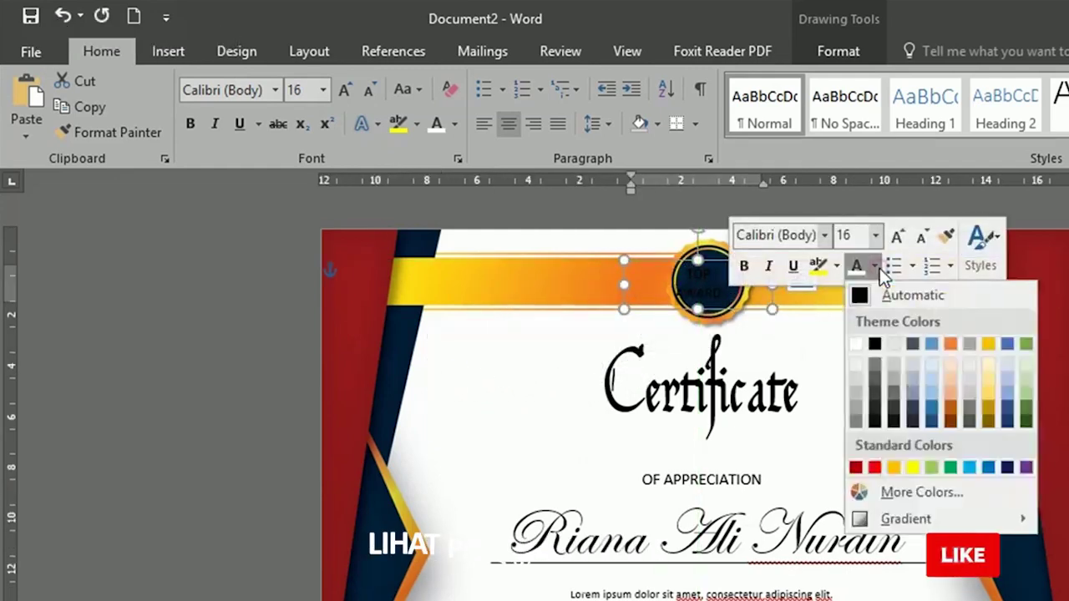
pyautogui.click(857, 345)
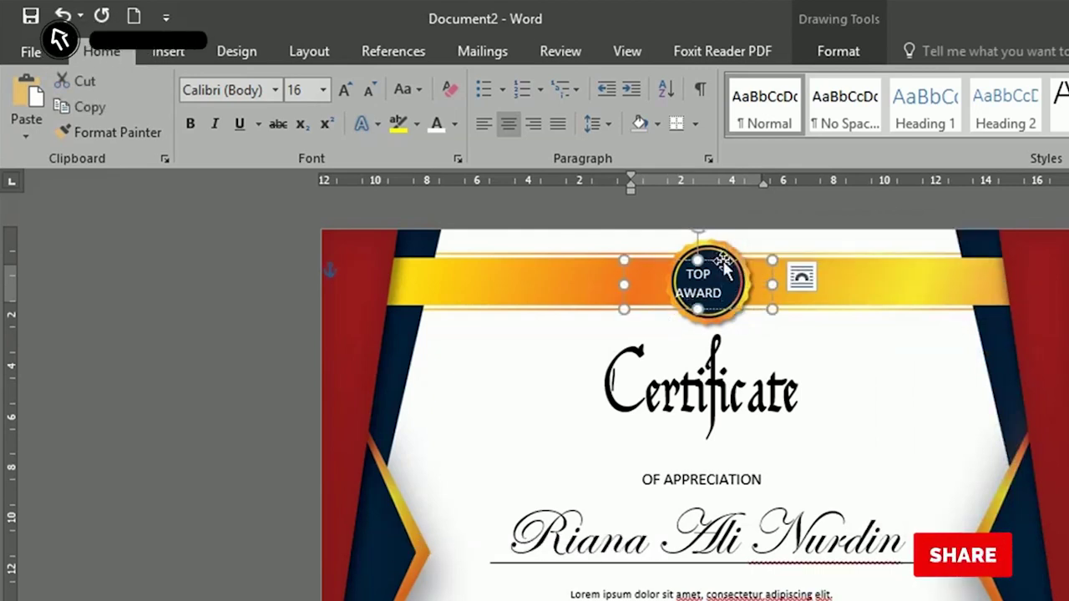
pyautogui.moveTo(716, 265); pyautogui.dragTo(726, 247)
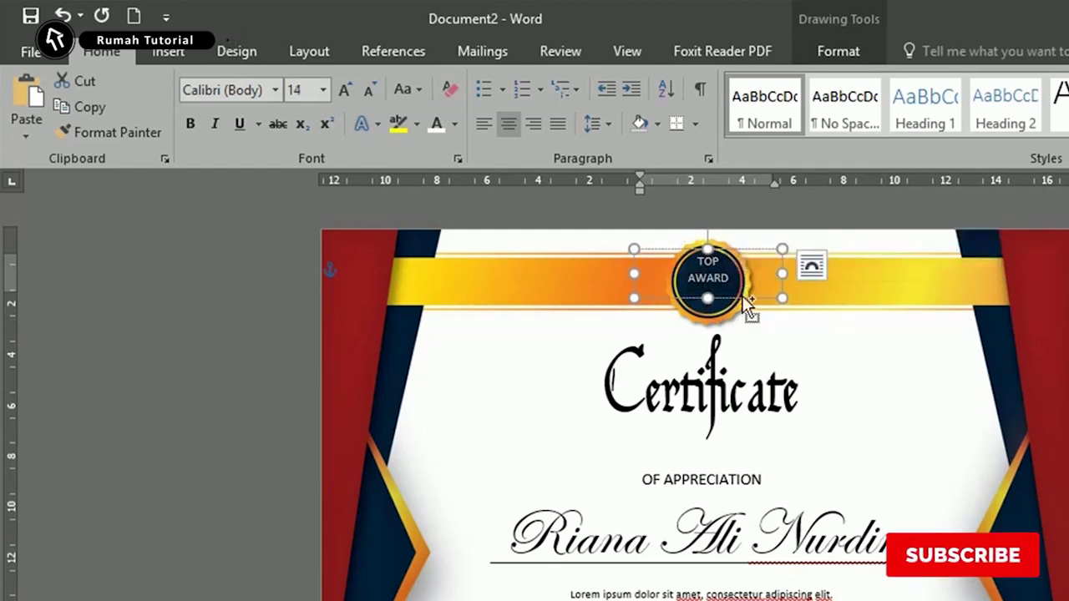
pyautogui.hotkey('ctrl', 'shift', ',')
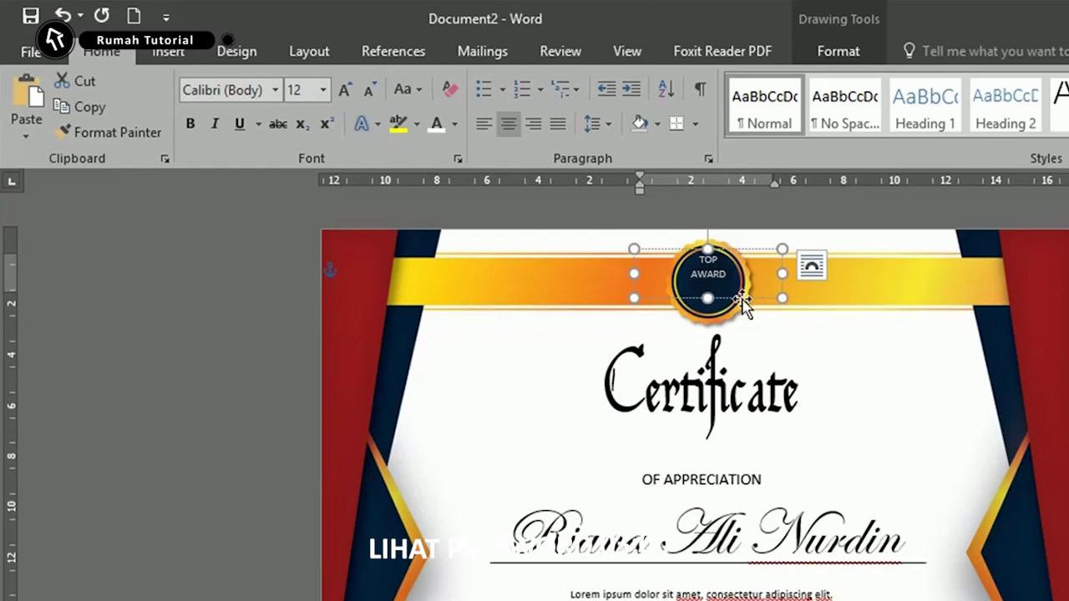
pyautogui.click(558, 362)
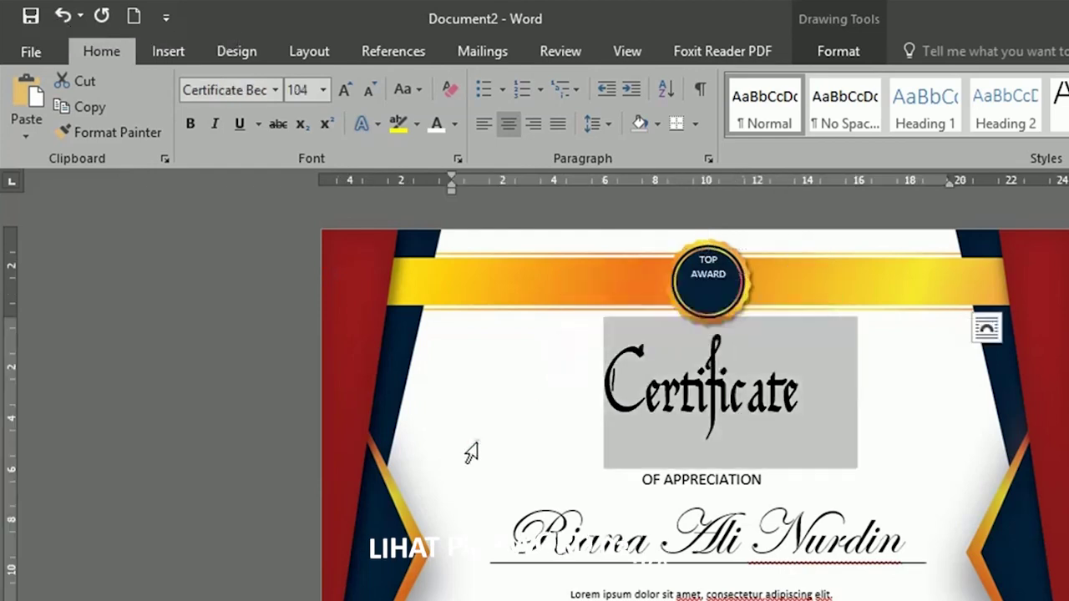
pyautogui.click(365, 540)
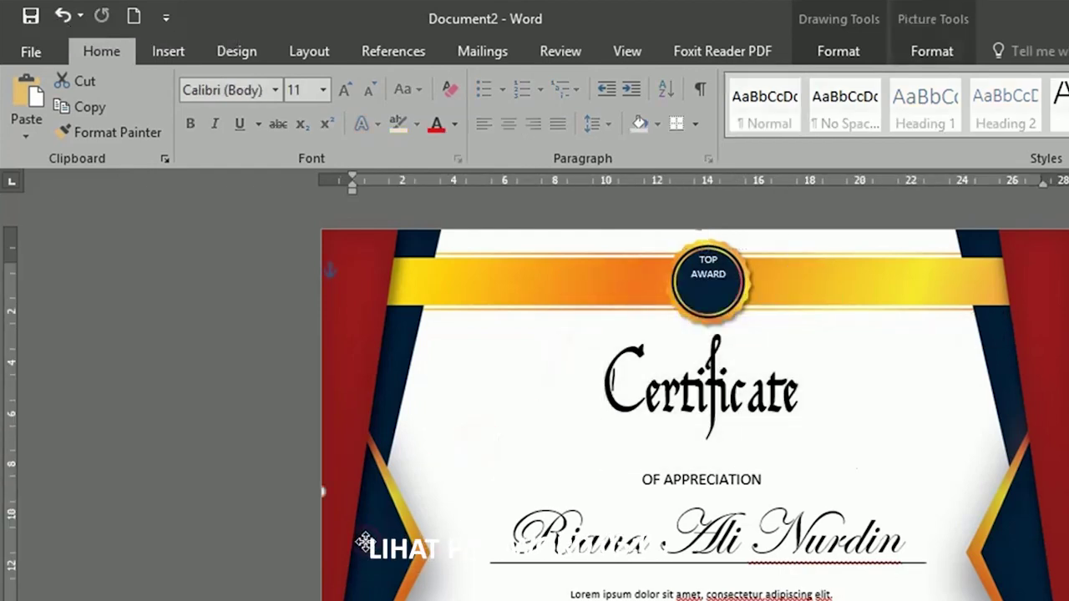
# Step: Choose the Star shape from the Insert Shapes gallery
pyautogui.click(170, 53)
pyautogui.click(305, 109)
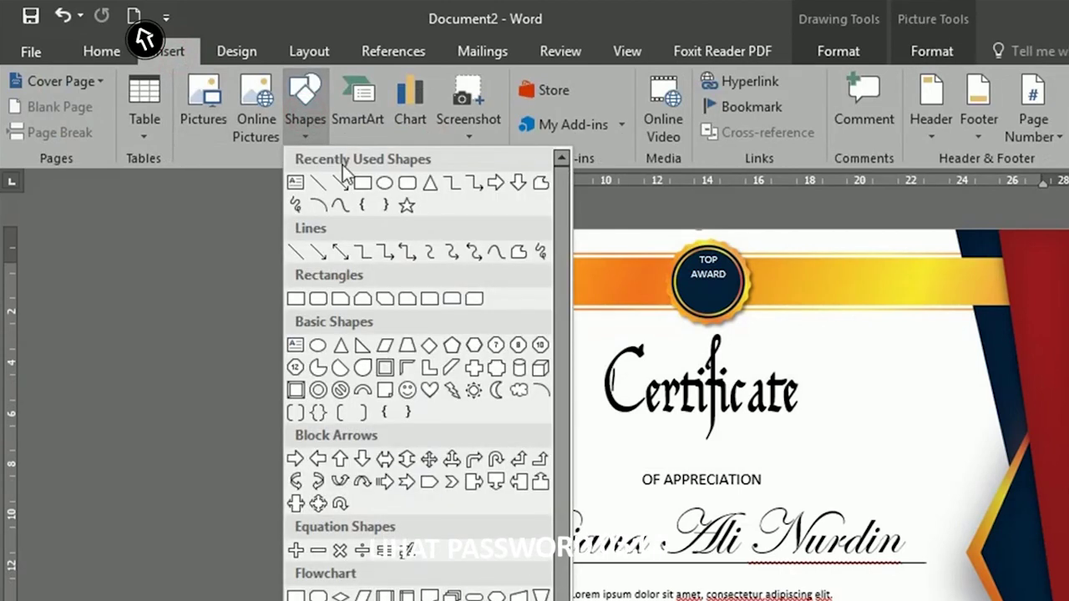
pyautogui.click(405, 206)
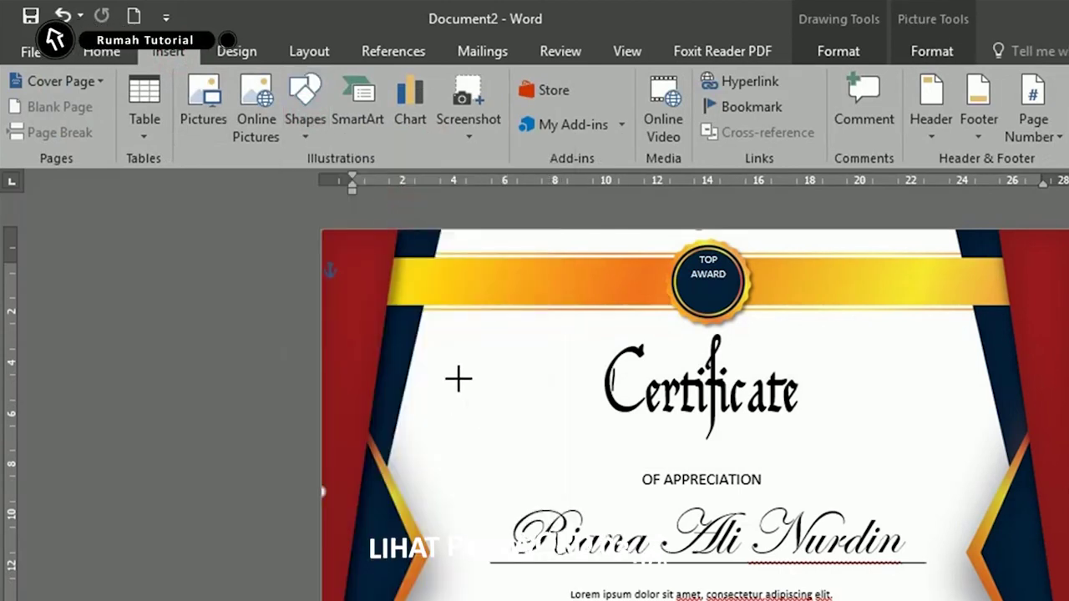
# Step: Draw a star left of the Certificate title with black fill and no outline
pyautogui.moveTo(458, 379); pyautogui.dragTo(535, 435)
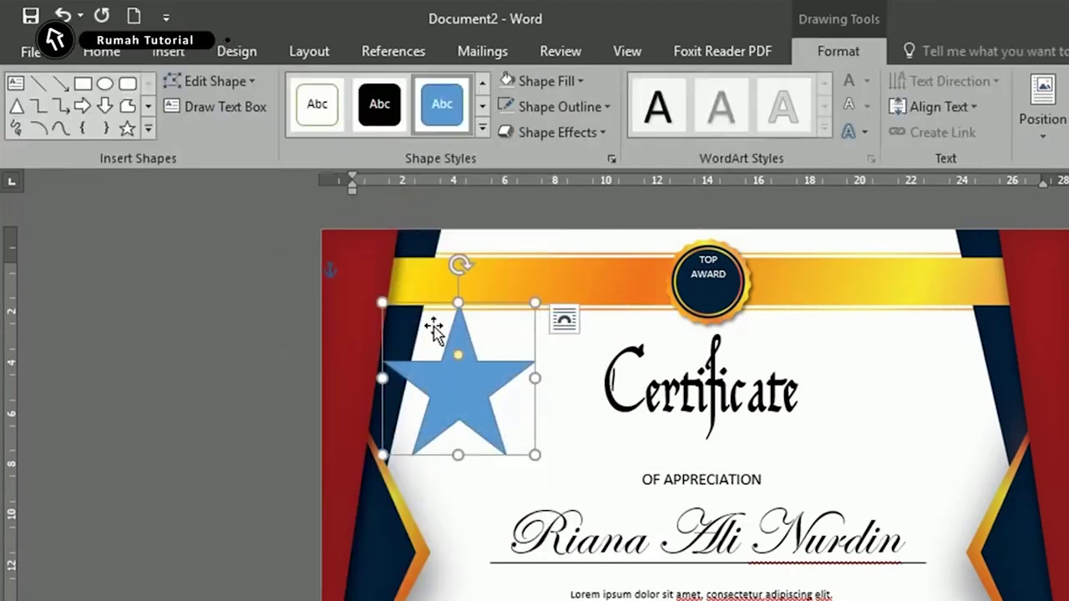
pyautogui.moveTo(434, 304); pyautogui.dragTo(480, 309)
pyautogui.rightClick(502, 380)
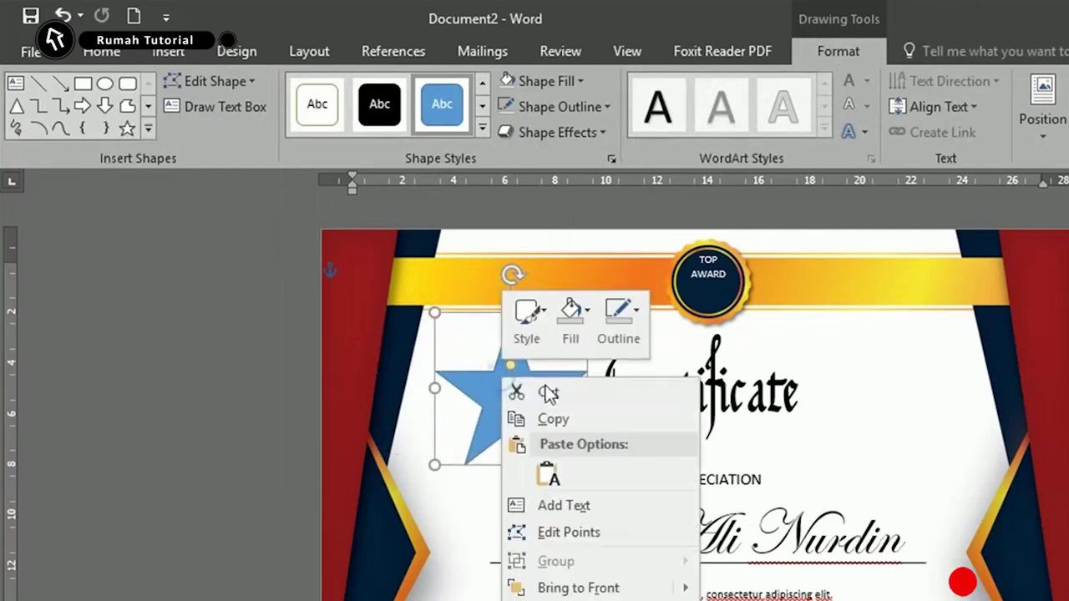
pyautogui.click(550, 335)
pyautogui.press('Escape')
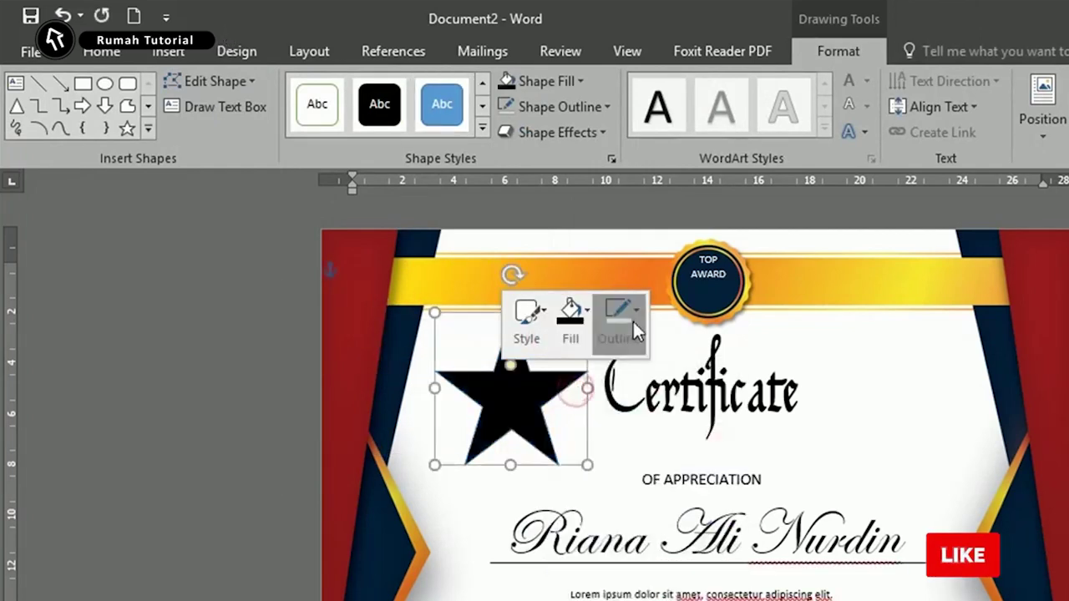
pyautogui.click(634, 322)
pyautogui.click(669, 545)
# Step: Shrink the star and make a copy of it
pyautogui.click(473, 420)
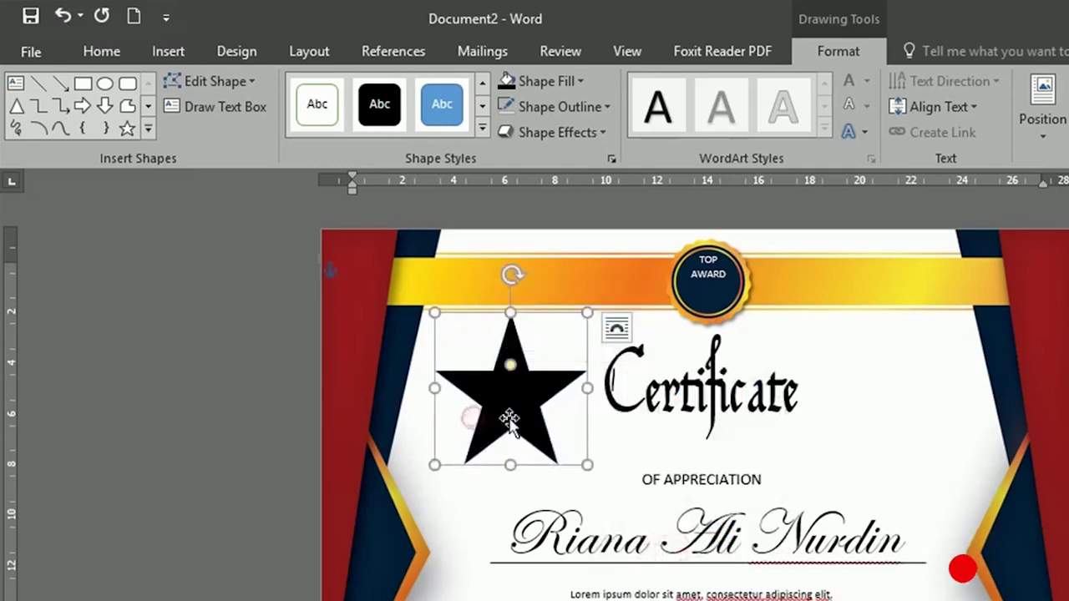
pyautogui.moveTo(587, 466); pyautogui.dragTo(564, 442)
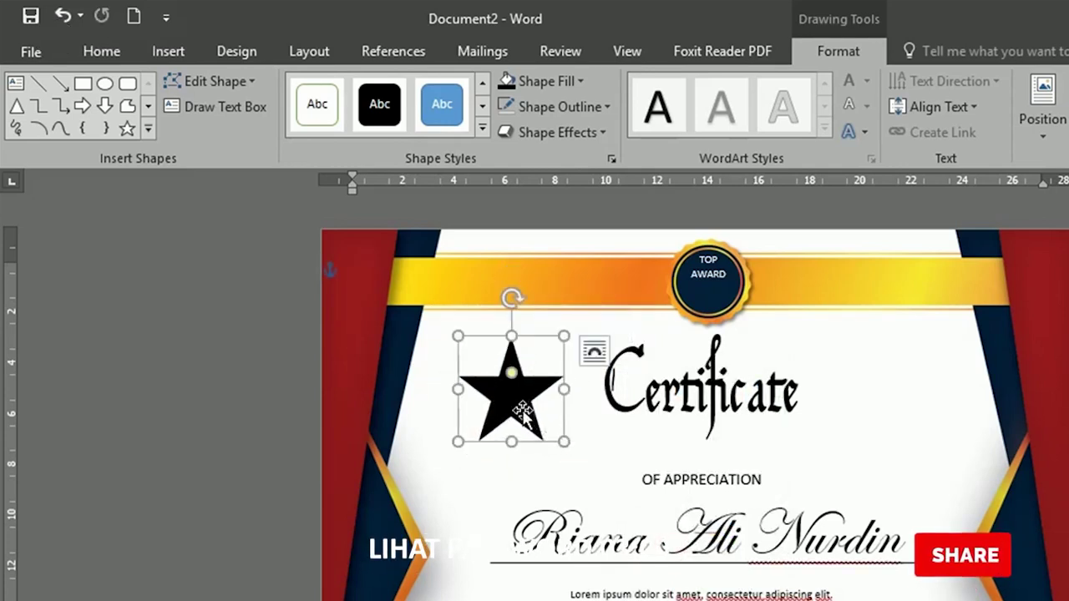
pyautogui.moveTo(521, 412)
pyautogui.keyDown('ctrl'); pyautogui.mouseDown()
pyautogui.moveTo(417, 413)
pyautogui.moveTo(511, 393)
pyautogui.mouseUp(); pyautogui.keyUp('ctrl')
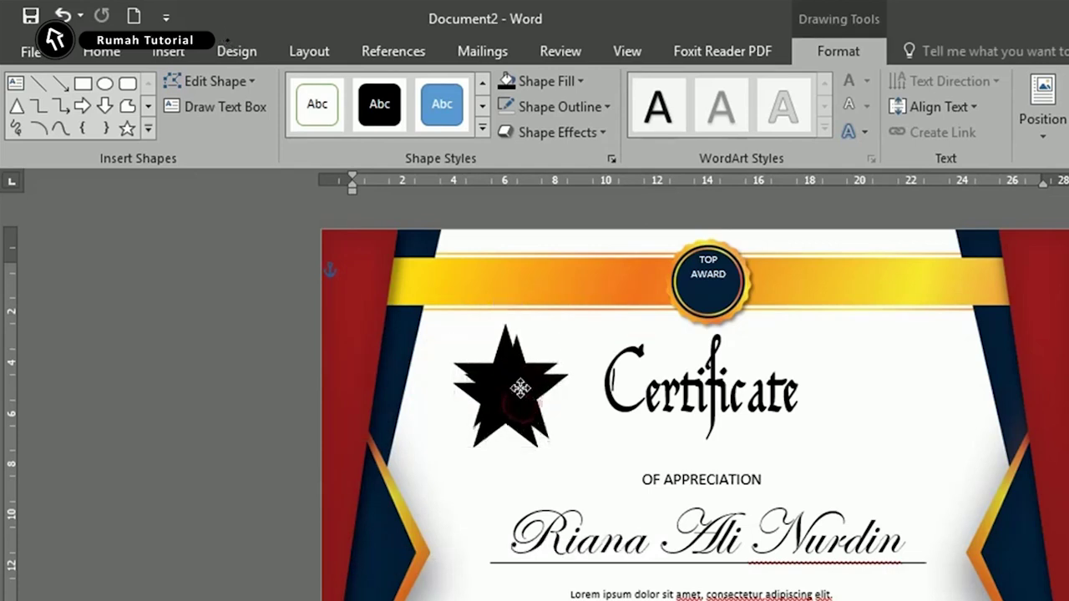
# Step: Resize, tilt clockwise and reposition the left star copy
pyautogui.keyDown('ctrl'); pyautogui.moveTo(527, 409); pyautogui.dragTo(416, 413); pyautogui.keyUp('ctrl')
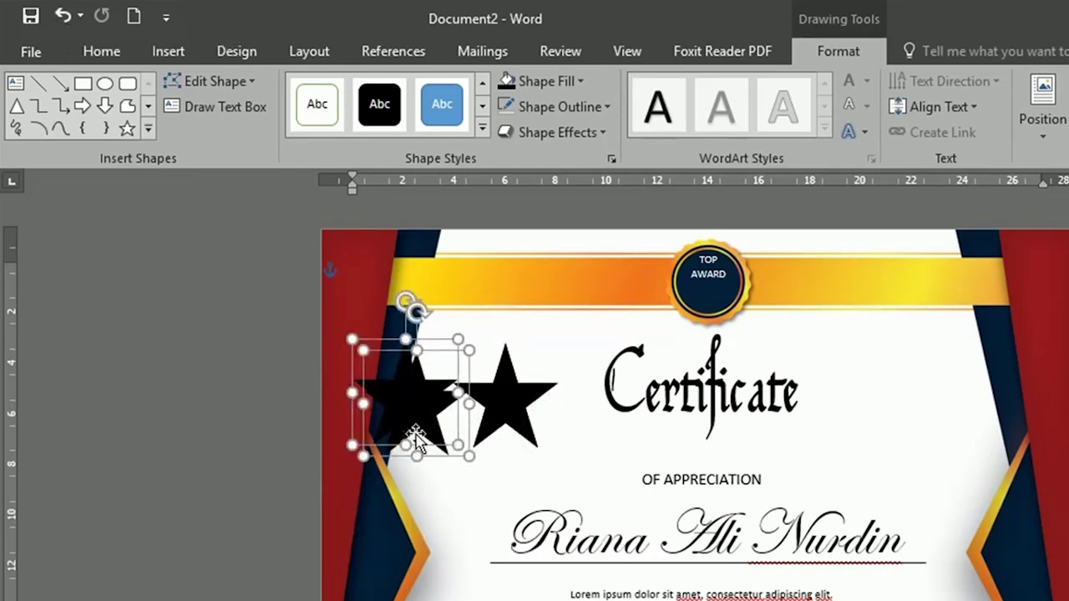
pyautogui.hotkey('ctrl', 'z')
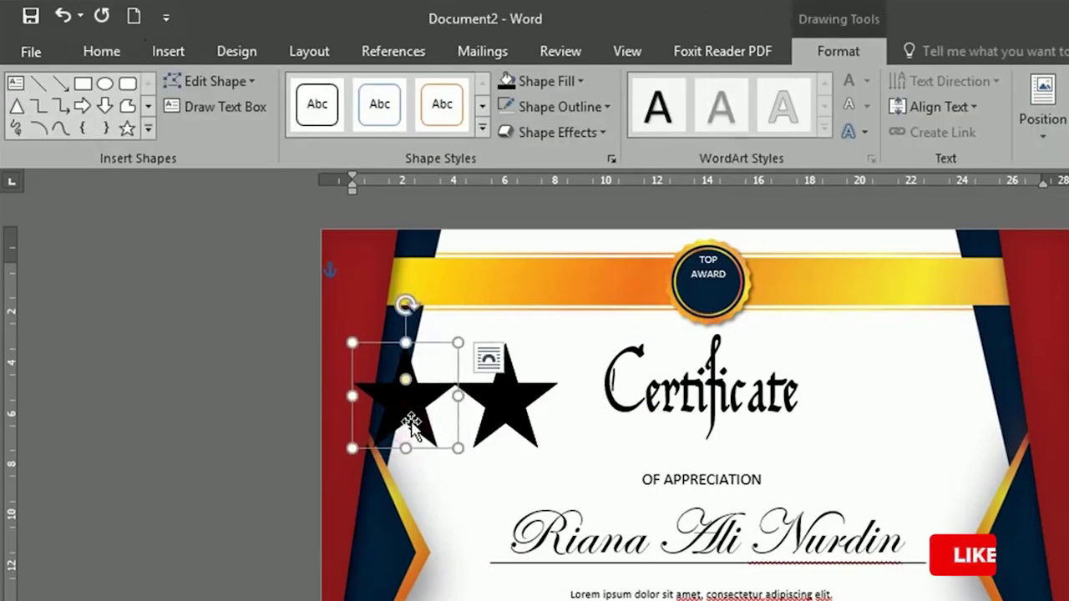
pyautogui.press('Left')
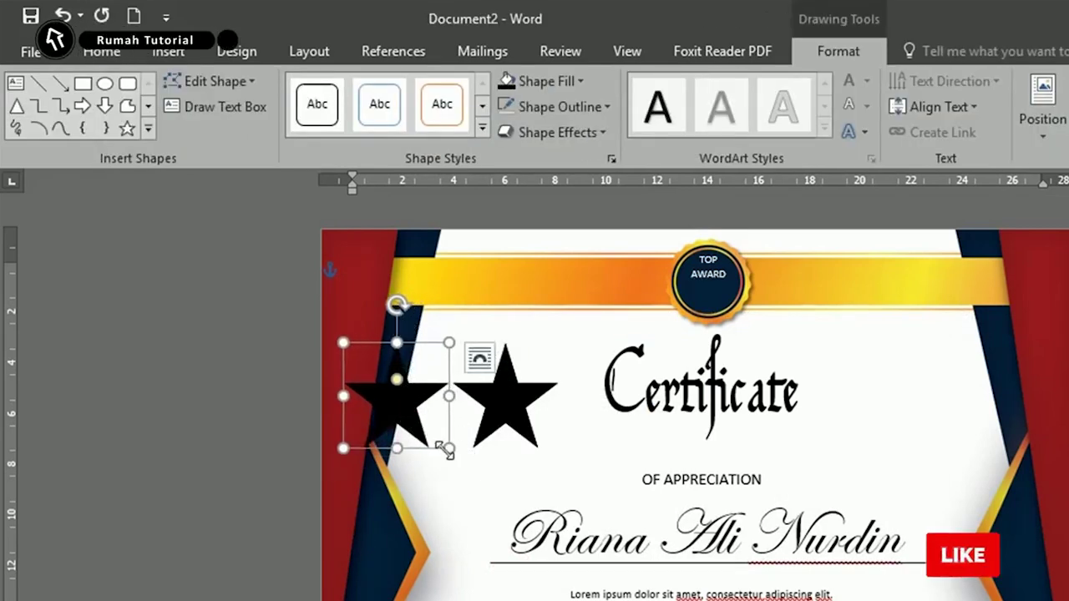
pyautogui.moveTo(445, 449); pyautogui.dragTo(437, 441)
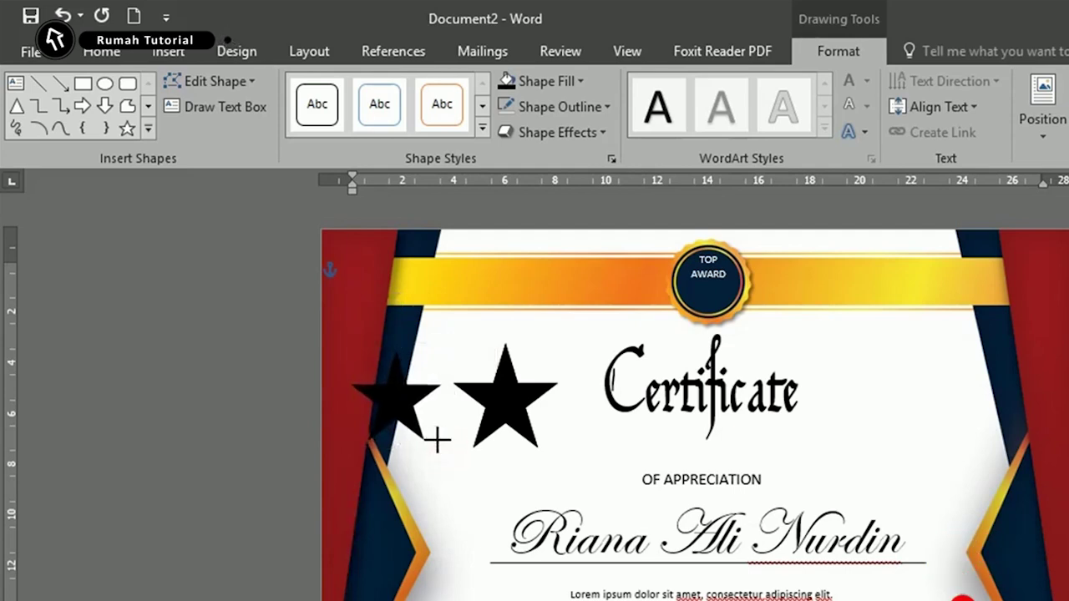
pyautogui.moveTo(393, 314); pyautogui.dragTo(372, 317)
pyautogui.moveTo(394, 355); pyautogui.dragTo(418, 361)
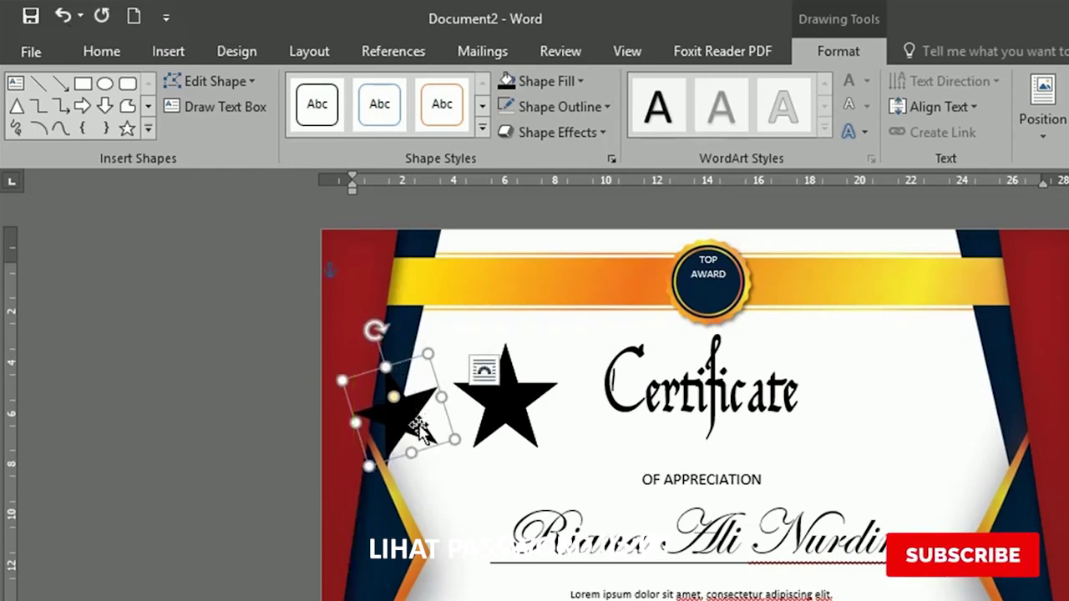
# Step: Duplicate the tilted star as a third star over the title's first letter, rotated counter-clockwise
pyautogui.moveTo(426, 435); pyautogui.dragTo(593, 430)
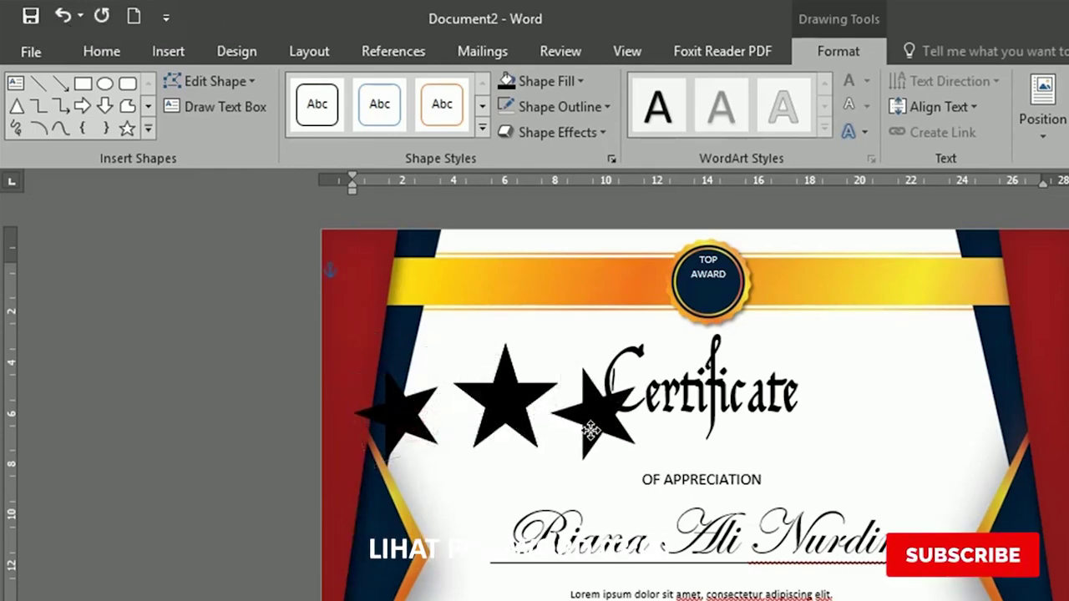
pyautogui.moveTo(455, 491); pyautogui.dragTo(552, 477)
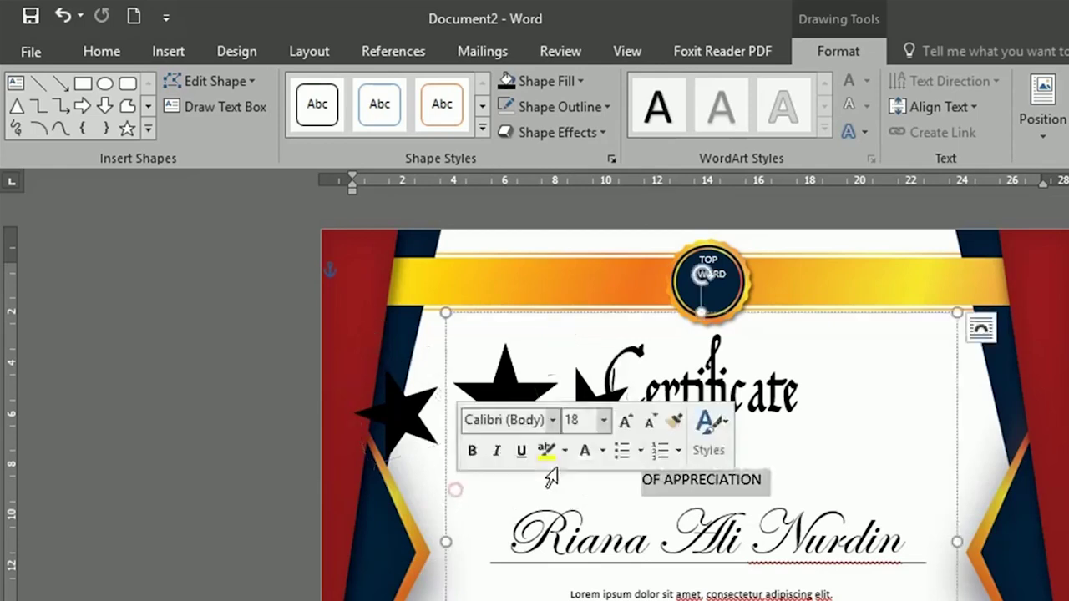
pyautogui.click(544, 346)
pyautogui.click(597, 422)
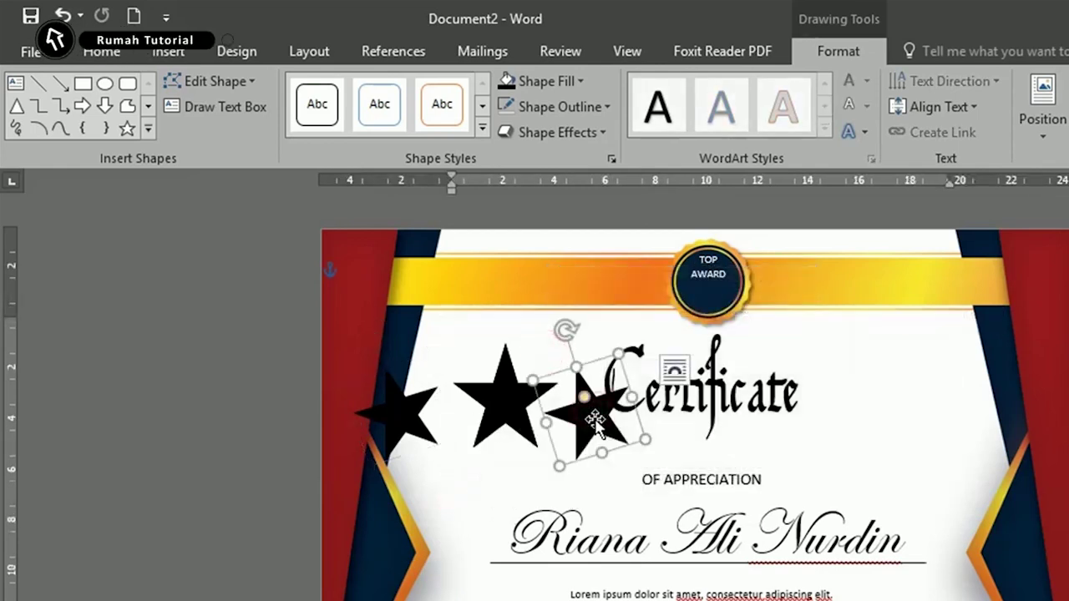
pyautogui.press('Down')
pyautogui.press('Down')
pyautogui.press('Down')
pyautogui.press('Down')
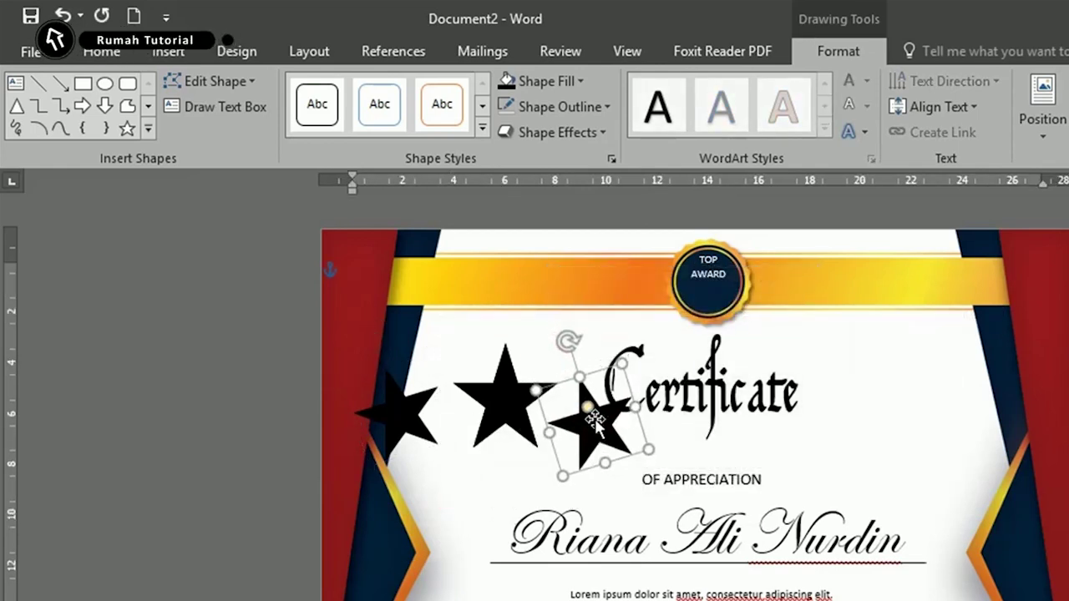
pyautogui.moveTo(571, 338); pyautogui.dragTo(555, 341)
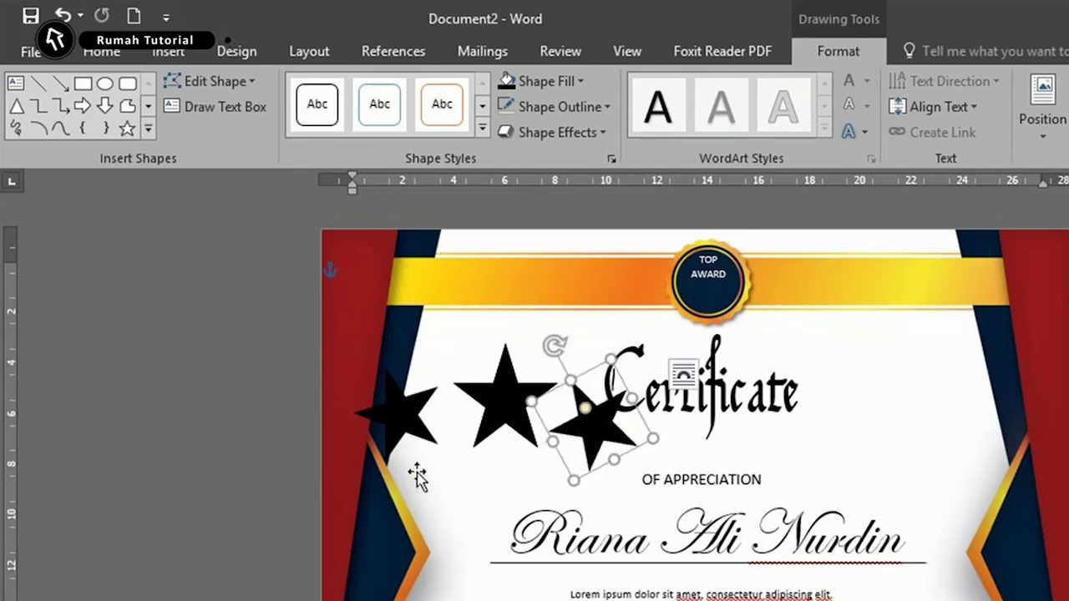
# Step: Select all three stars and combine them into one group
pyautogui.click(418, 476)
pyautogui.click(422, 408)
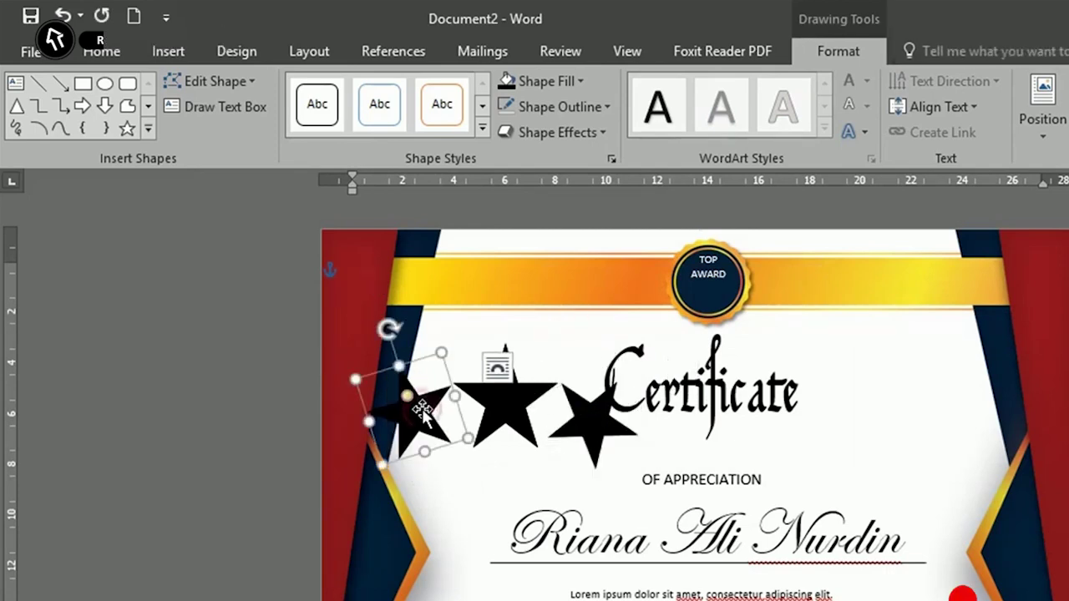
pyautogui.keyDown('shift'); pyautogui.click(493, 410); pyautogui.keyUp('shift')
pyautogui.keyDown('shift'); pyautogui.click(585, 439); pyautogui.keyUp('shift')
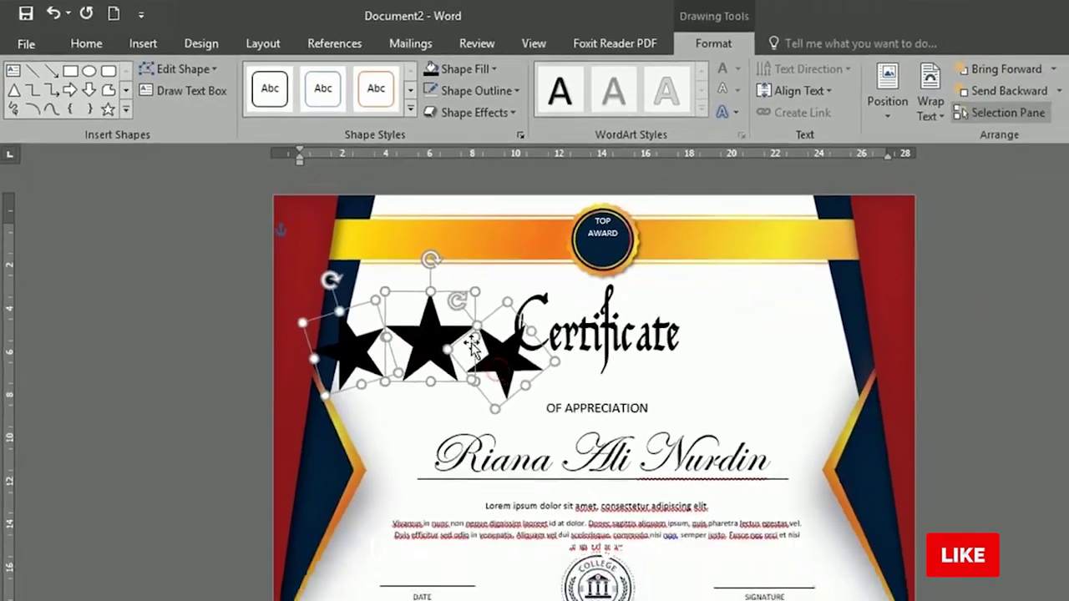
pyautogui.click(997, 112)
pyautogui.click(217, 35)
pyautogui.click(708, 75)
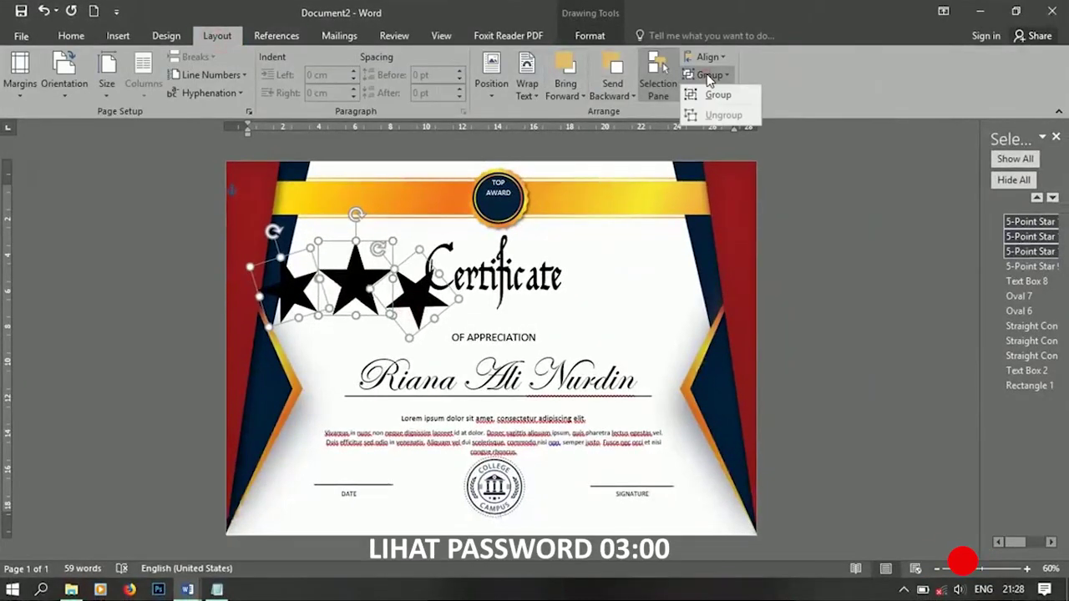
pyautogui.click(711, 95)
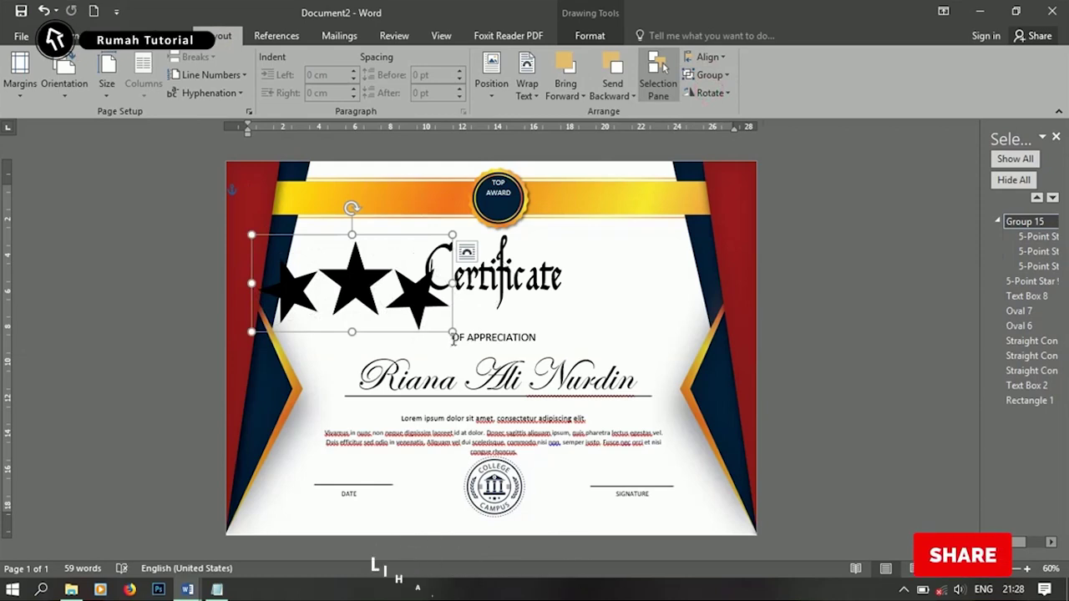
# Step: Adjust the star group's size and delete the stray extra star
pyautogui.moveTo(451, 332); pyautogui.dragTo(452, 320)
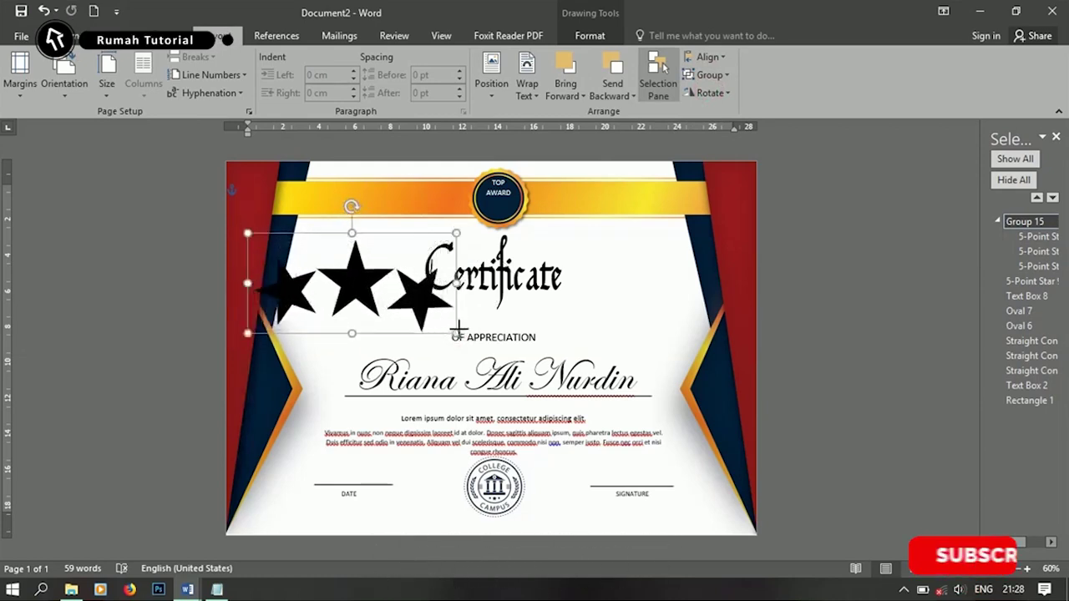
pyautogui.moveTo(452, 320); pyautogui.dragTo(464, 326)
pyautogui.moveTo(329, 239); pyautogui.dragTo(542, 215)
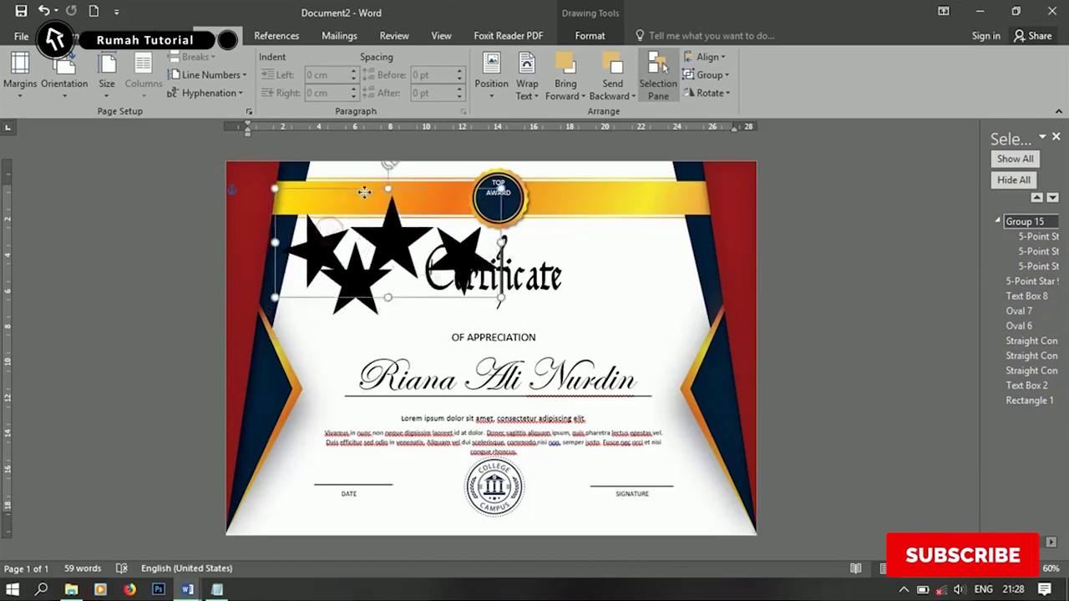
pyautogui.click(347, 278)
pyautogui.press('Delete')
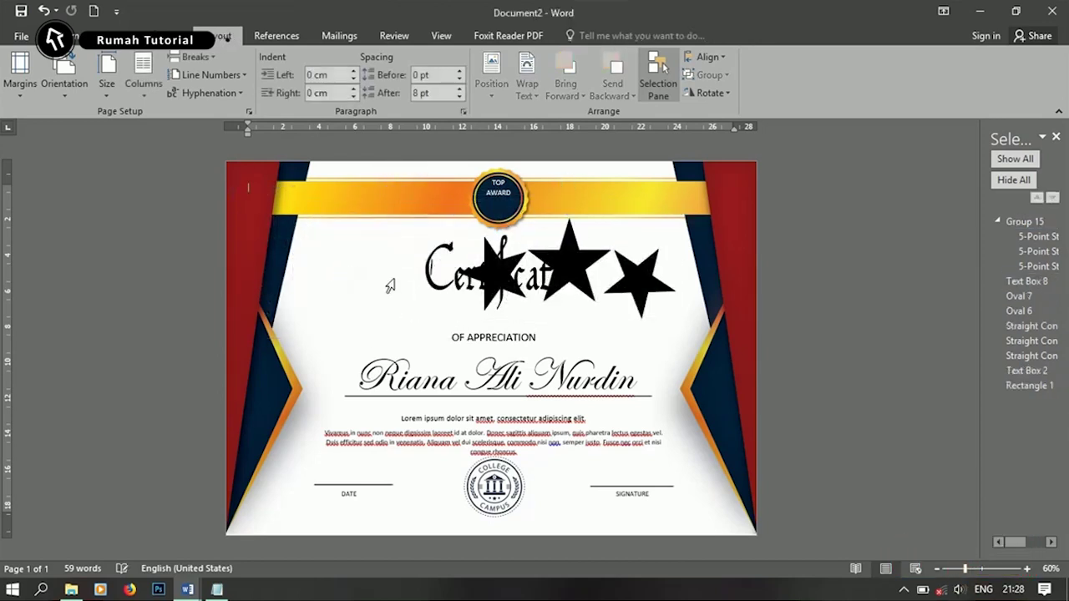
# Step: Shrink the star group and place it on the gold ribbon left of the seal
pyautogui.moveTo(562, 274); pyautogui.dragTo(377, 267)
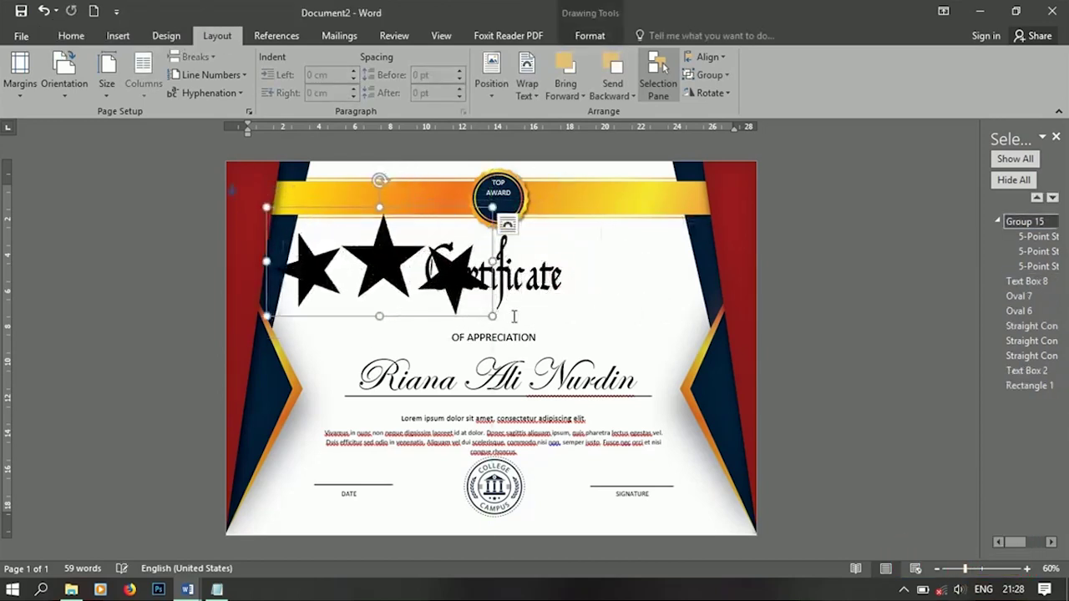
pyautogui.moveTo(493, 317); pyautogui.dragTo(428, 281)
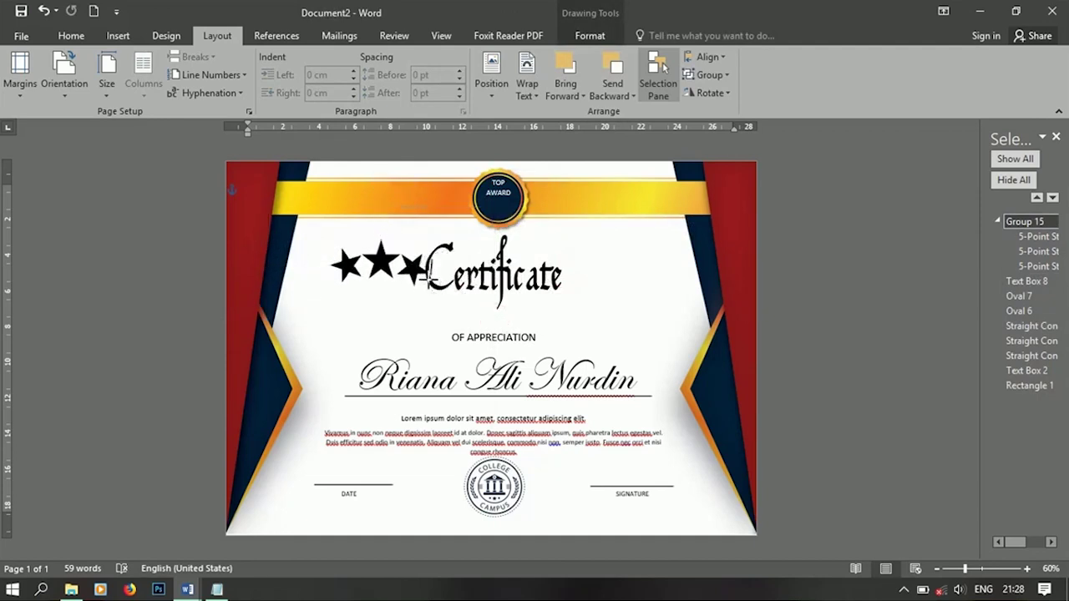
pyautogui.moveTo(367, 236); pyautogui.dragTo(408, 180)
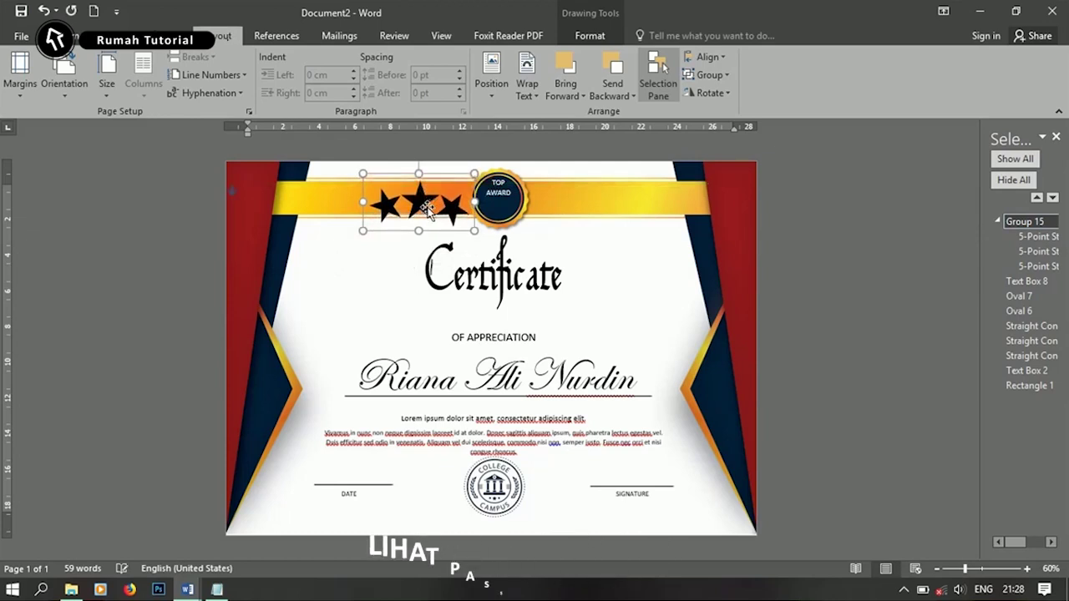
# Step: Fill the three-star group with white
pyautogui.moveTo(430, 209); pyautogui.dragTo(430, 202)
pyautogui.rightClick(419, 197)
pyautogui.click(460, 166)
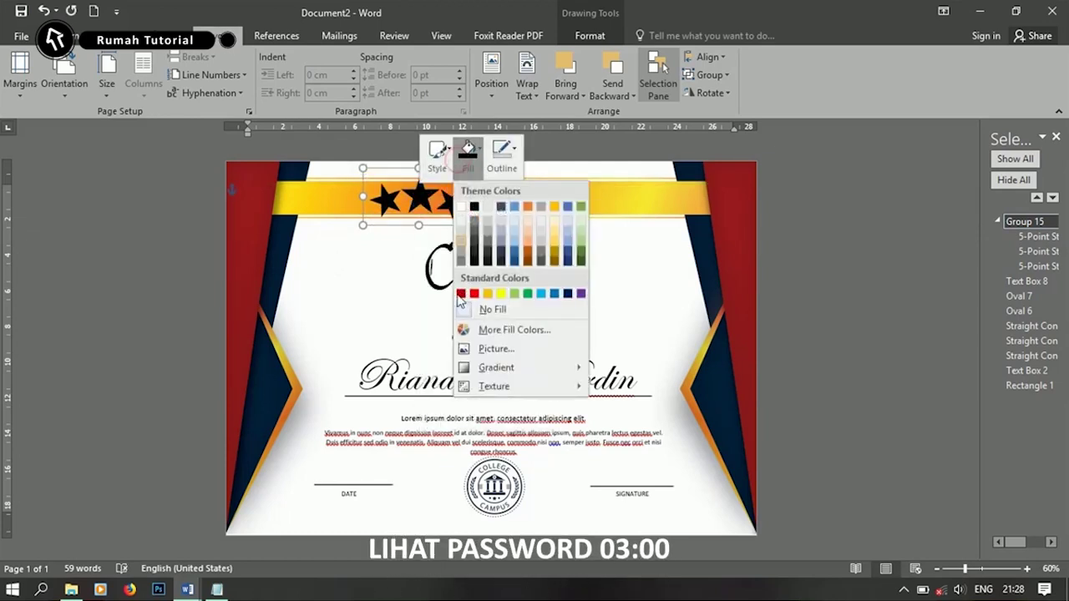
pyautogui.click(469, 212)
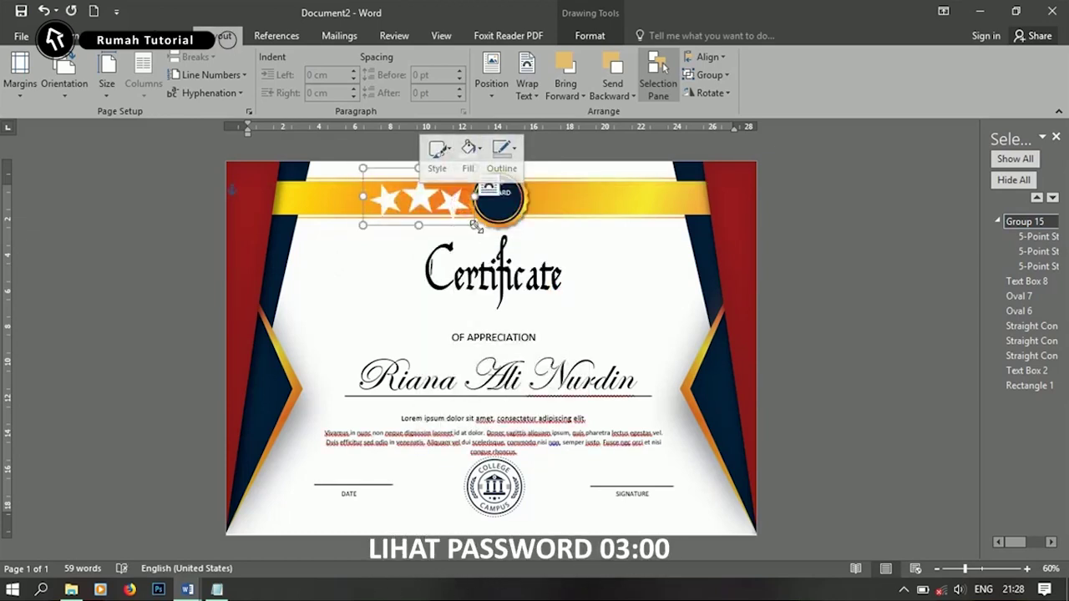
# Step: Shrink the white stars and set them inside the navy seal beneath TOP AWARD
pyautogui.moveTo(475, 225); pyautogui.dragTo(444, 207)
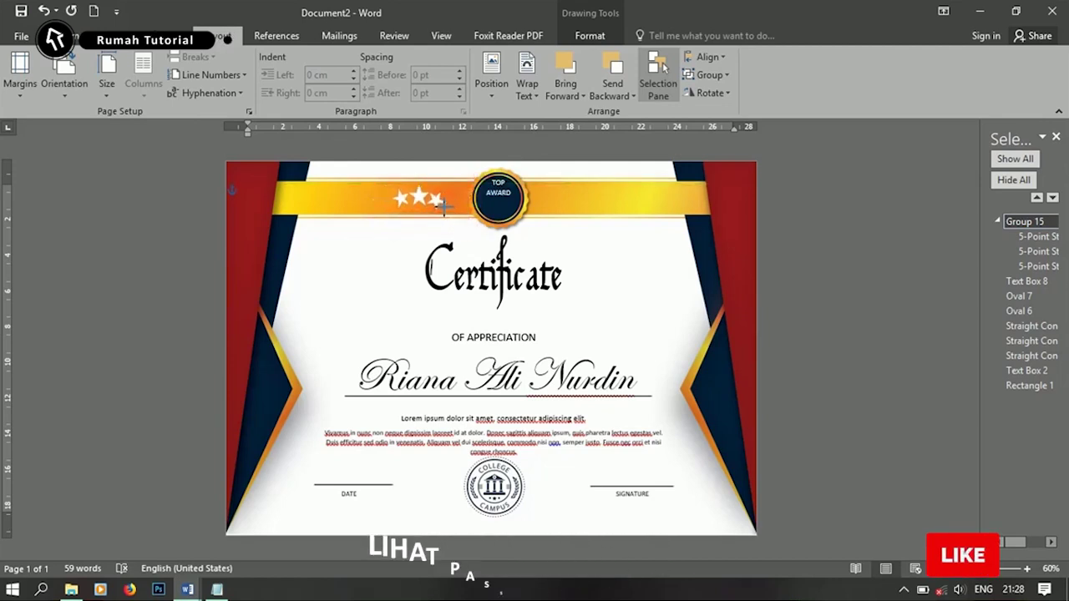
pyautogui.moveTo(440, 204); pyautogui.dragTo(520, 208)
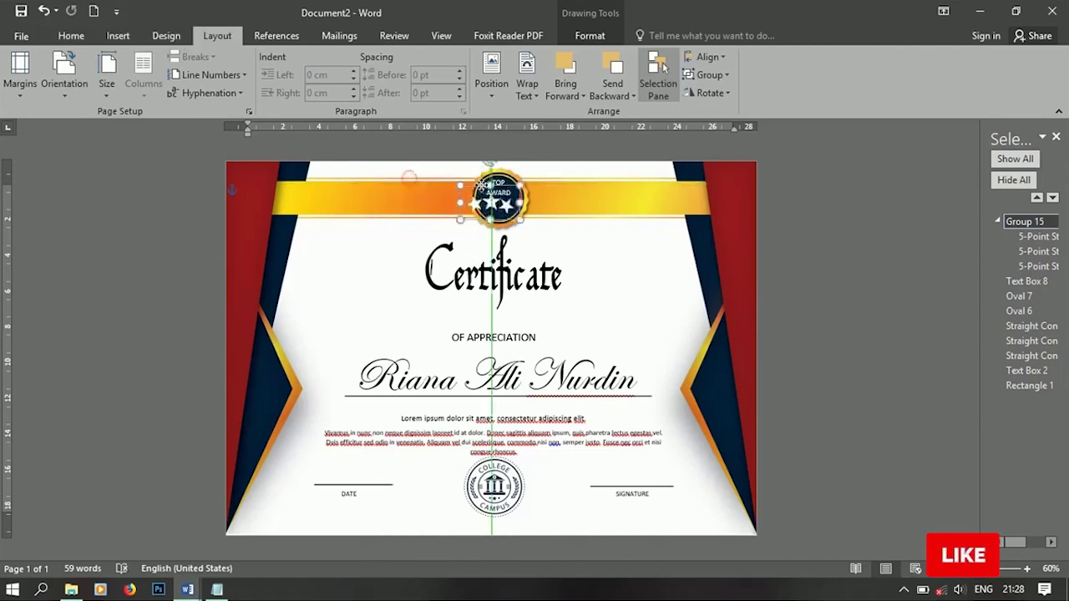
pyautogui.click(523, 221)
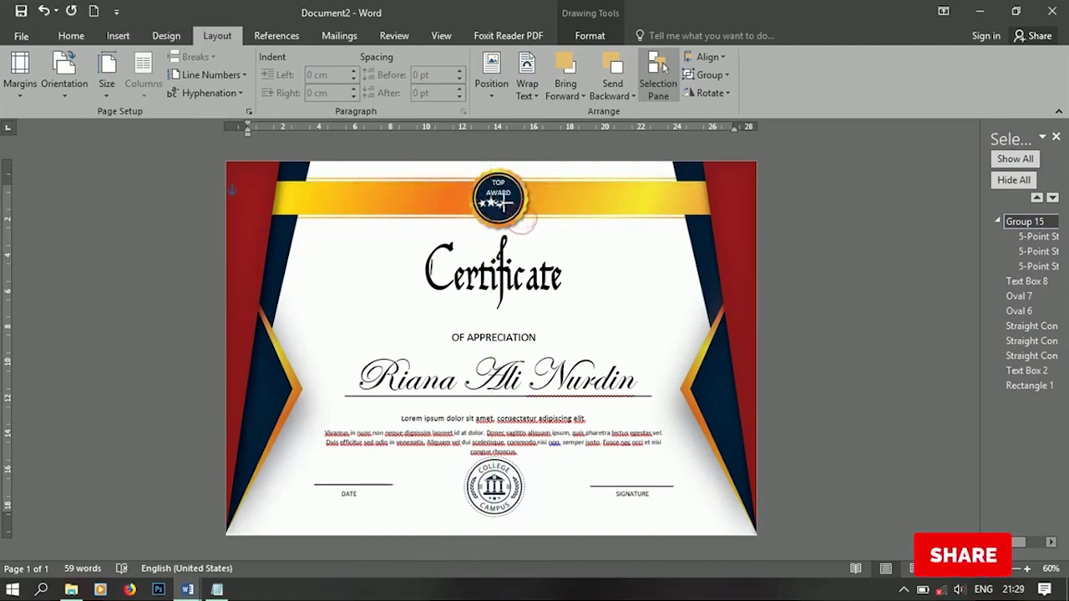
# Step: Nudge the college logo slightly lower, then open the screen recorder controls
pyautogui.click(505, 212)
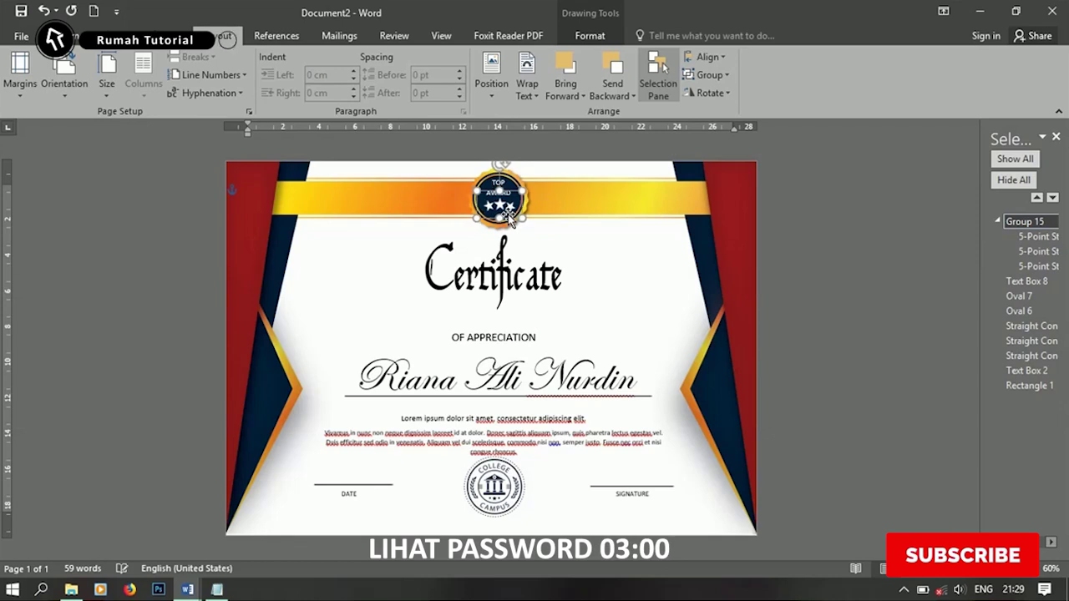
pyautogui.click(577, 194)
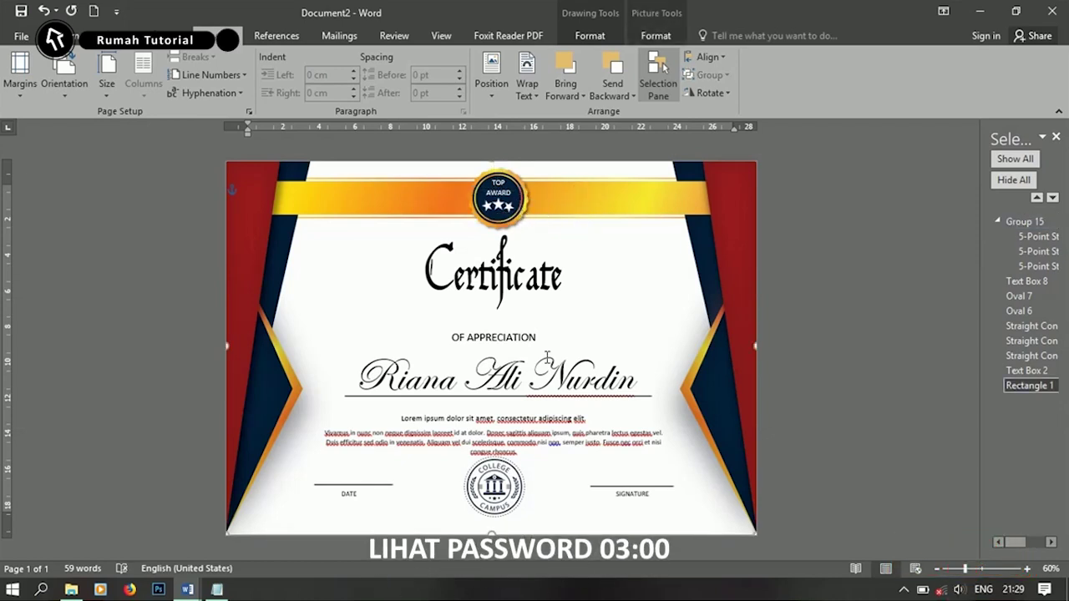
pyautogui.click(494, 463)
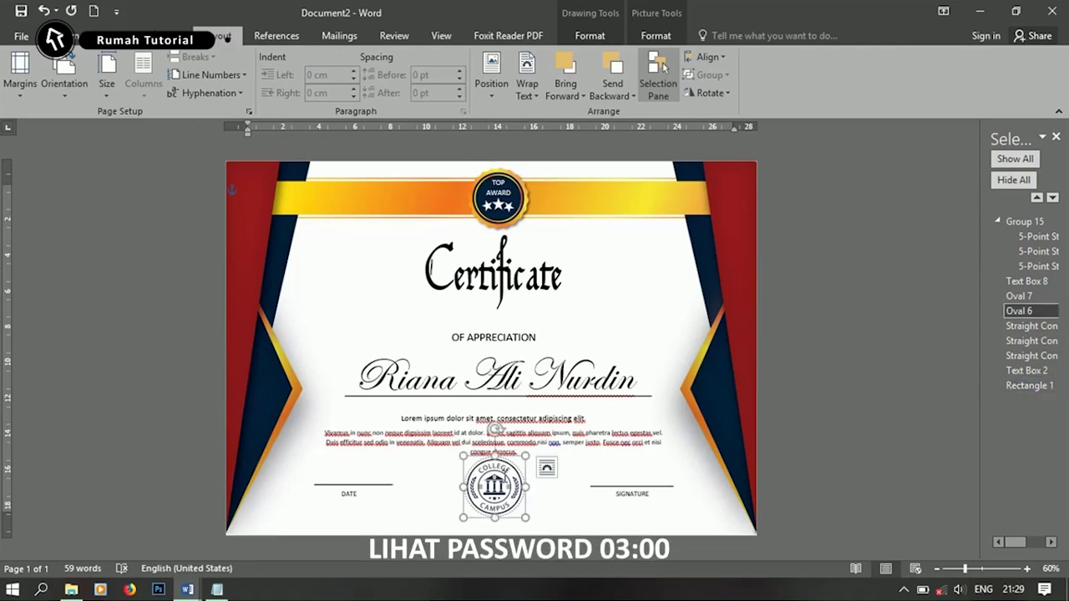
pyautogui.moveTo(501, 471); pyautogui.dragTo(507, 469)
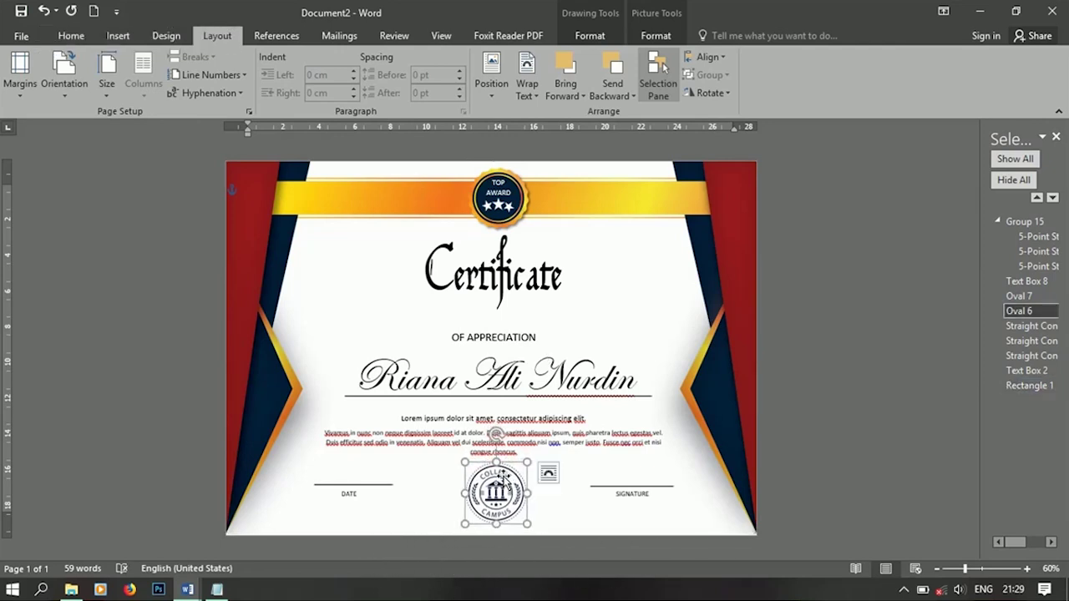
pyautogui.click(746, 235)
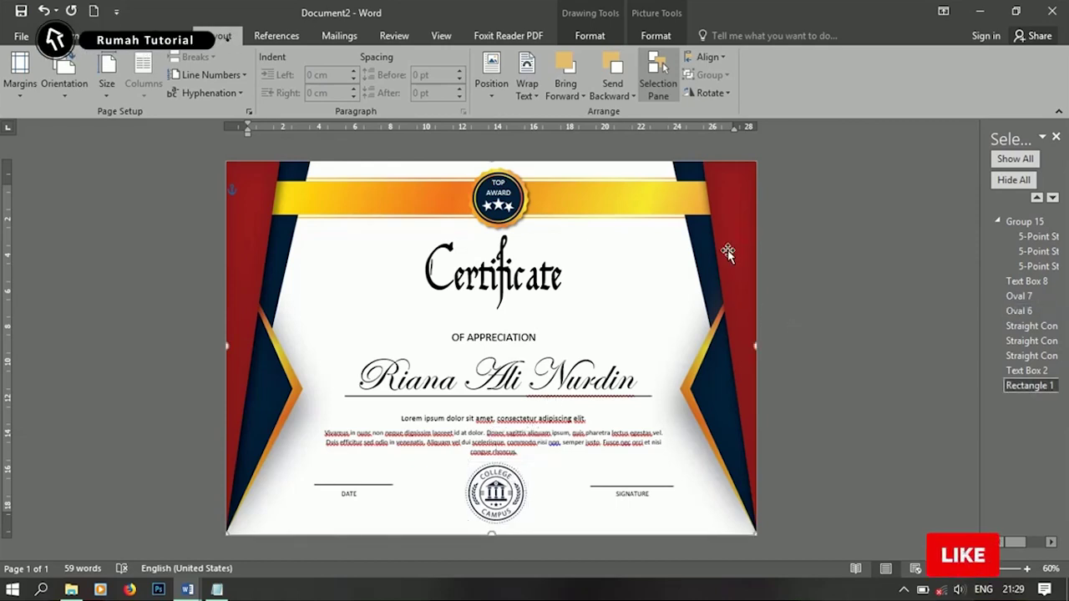
pyautogui.click(903, 592)
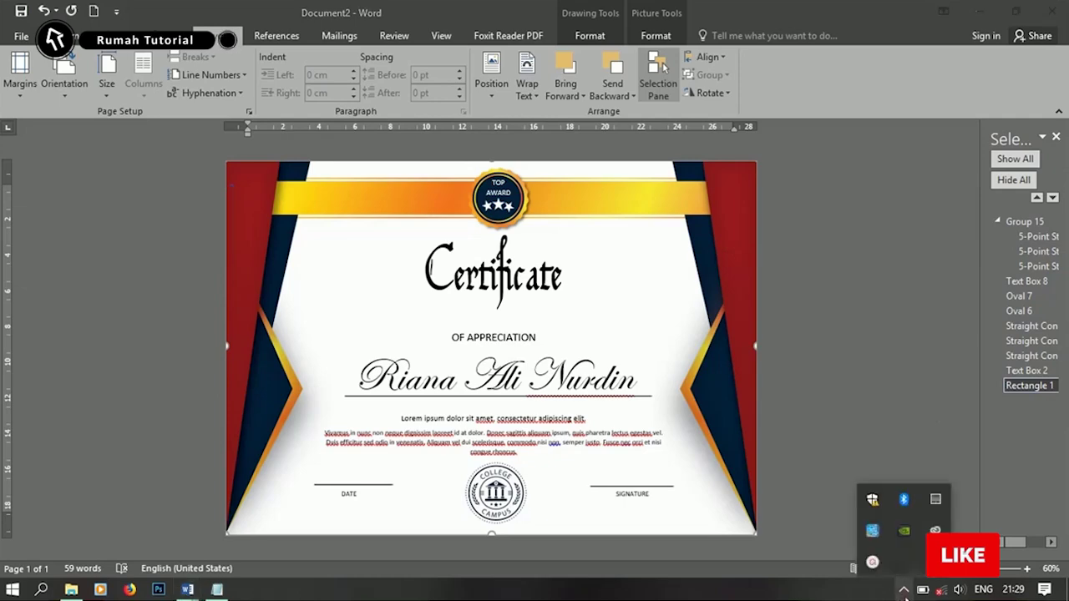
pyautogui.click(874, 563)
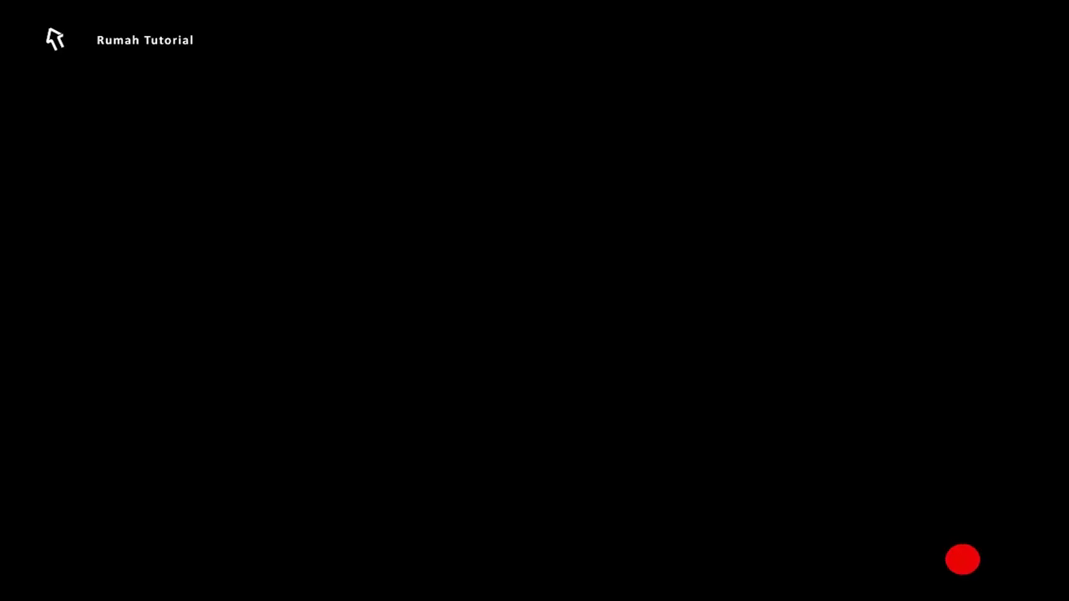